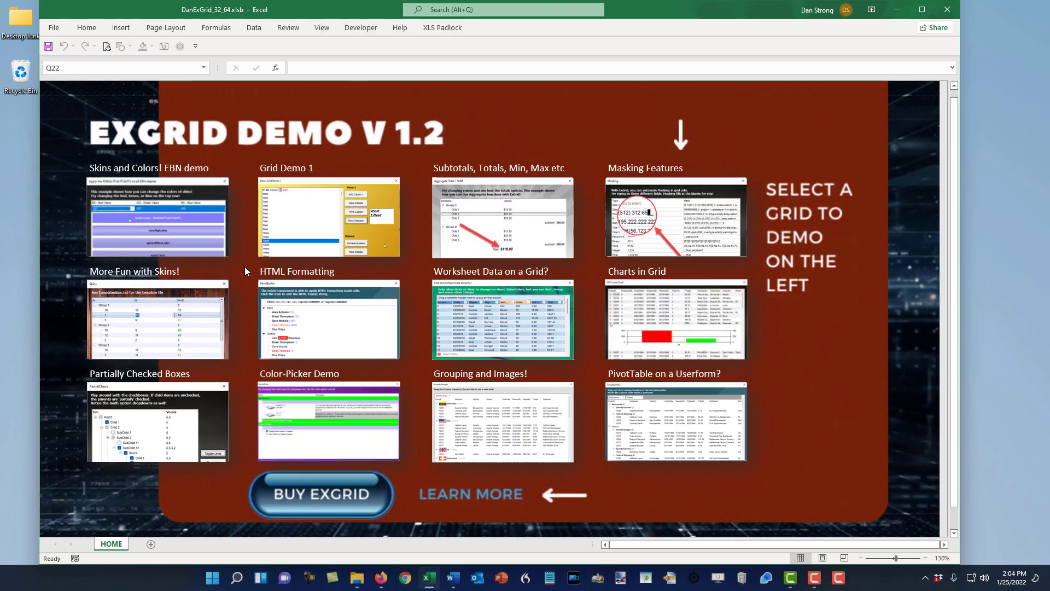
Open the Skins and Colors demo and set the skin colour to RGB 127, 255, 127.
click(209, 242)
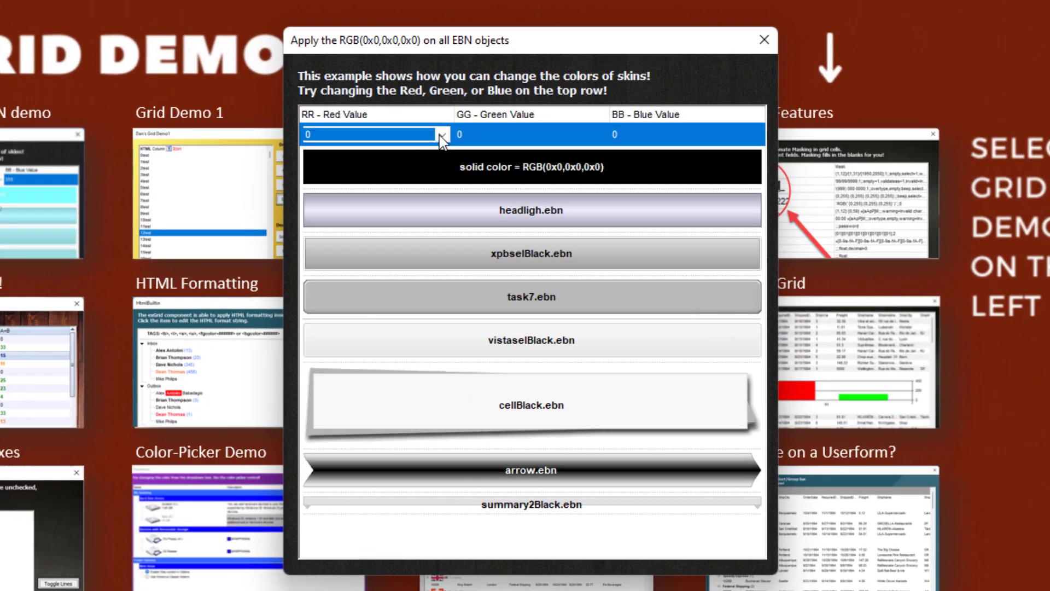
click(443, 137)
click(431, 165)
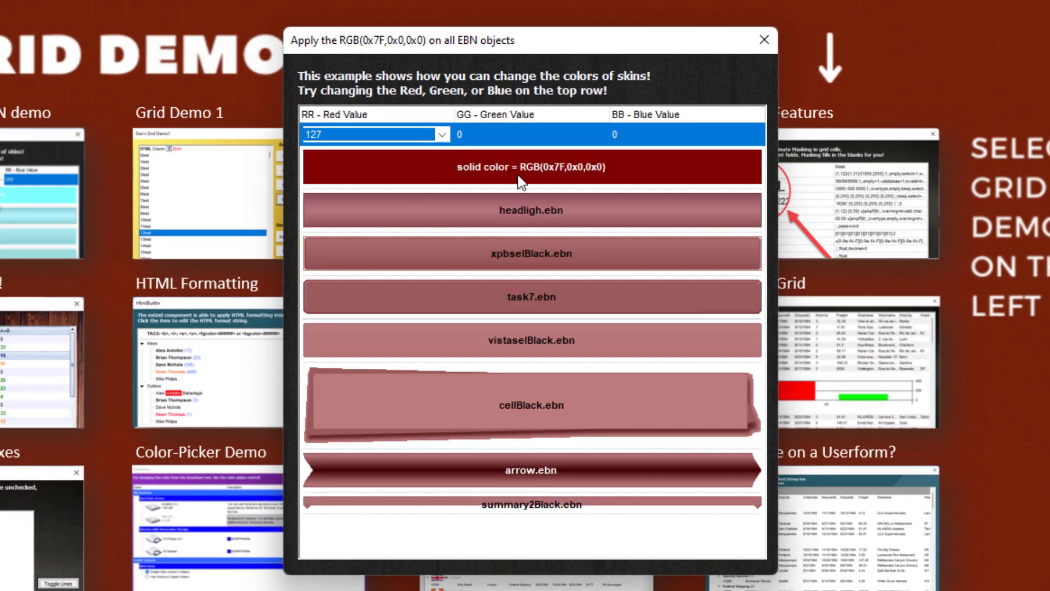
click(593, 130)
click(600, 134)
click(599, 190)
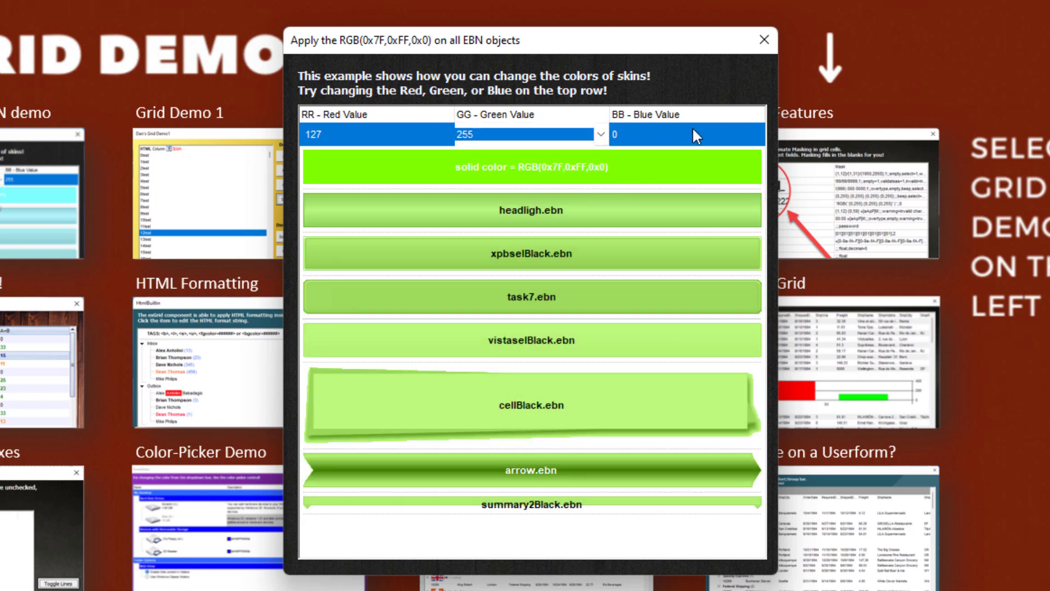
click(692, 133)
click(751, 134)
click(753, 179)
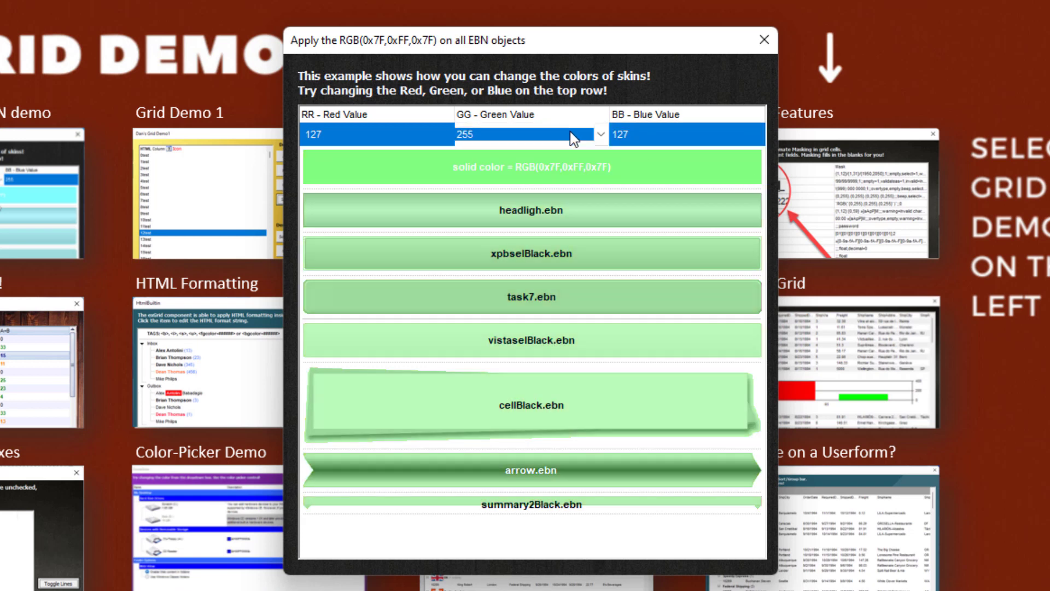
Change the skin colour to RGB 0, 0, 255 and close the skins demo.
click(601, 134)
click(684, 132)
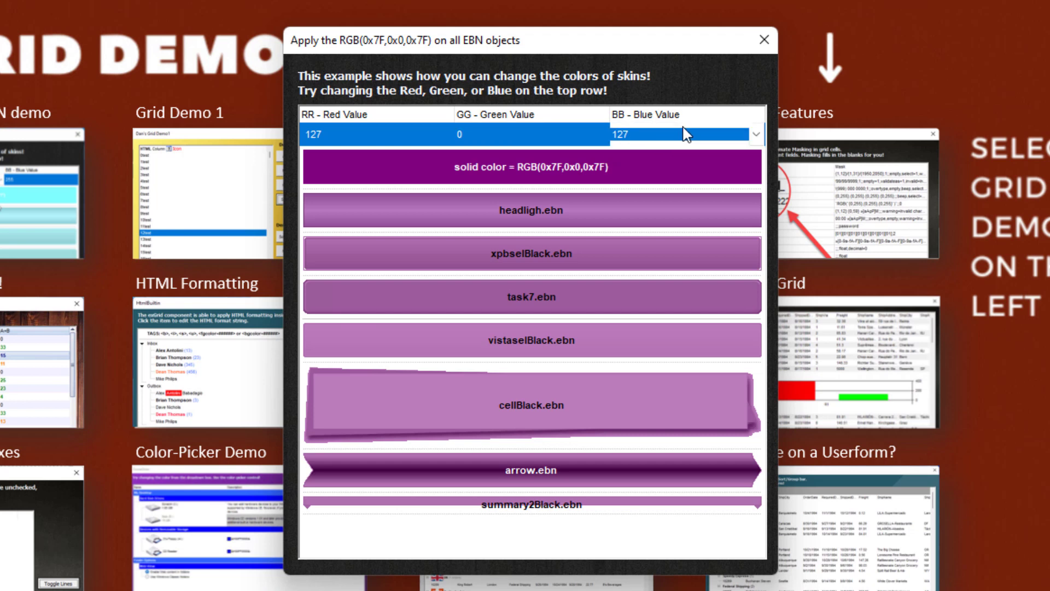
click(751, 191)
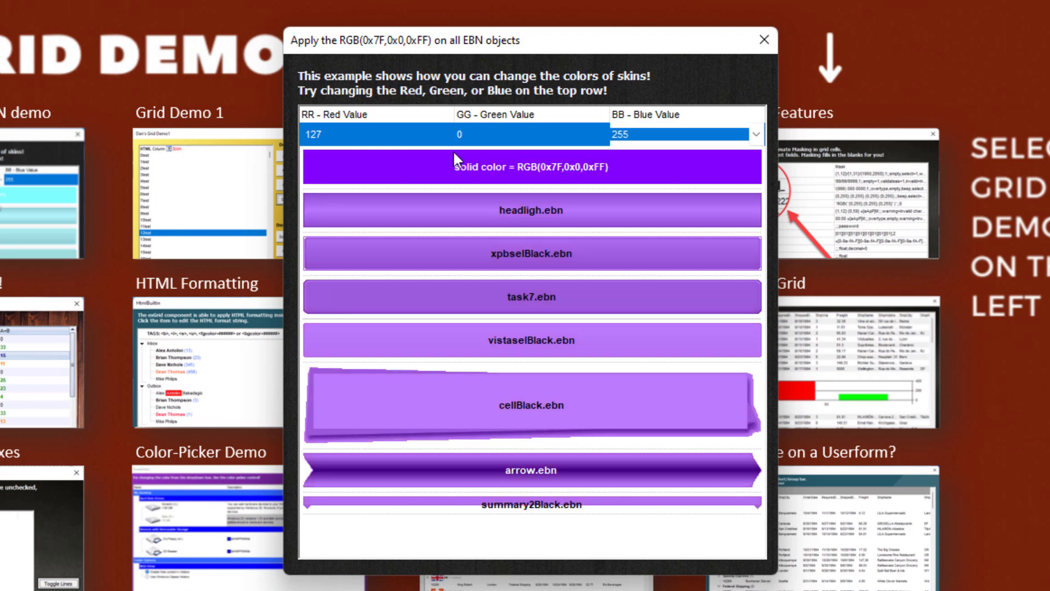
click(366, 133)
click(442, 133)
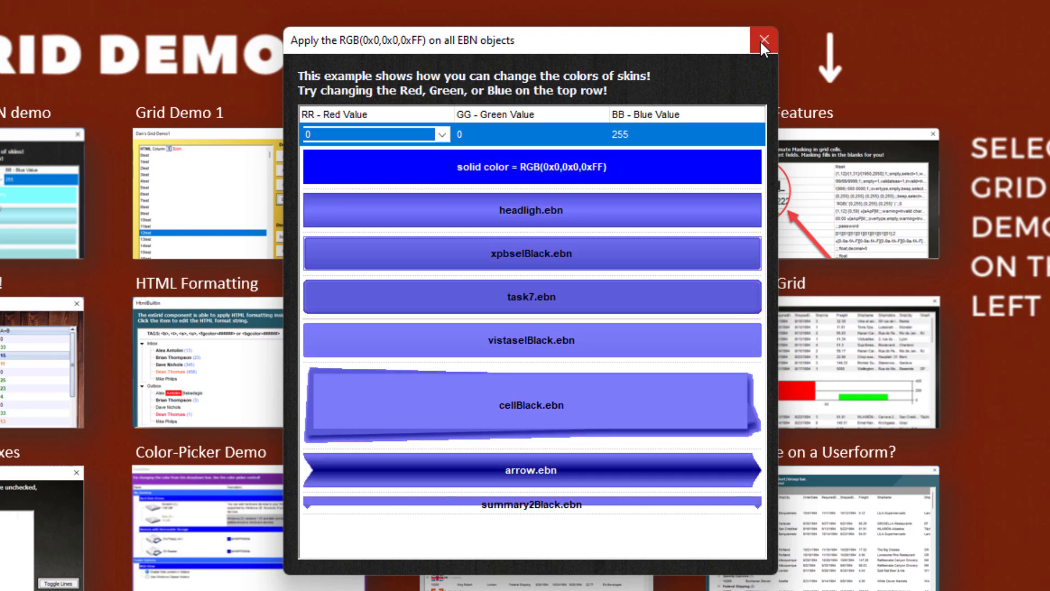
click(761, 40)
In the Subtotals demo, spin Group 1's Child 2 value up to $27.00, then close the demo.
click(601, 185)
click(228, 209)
click(581, 253)
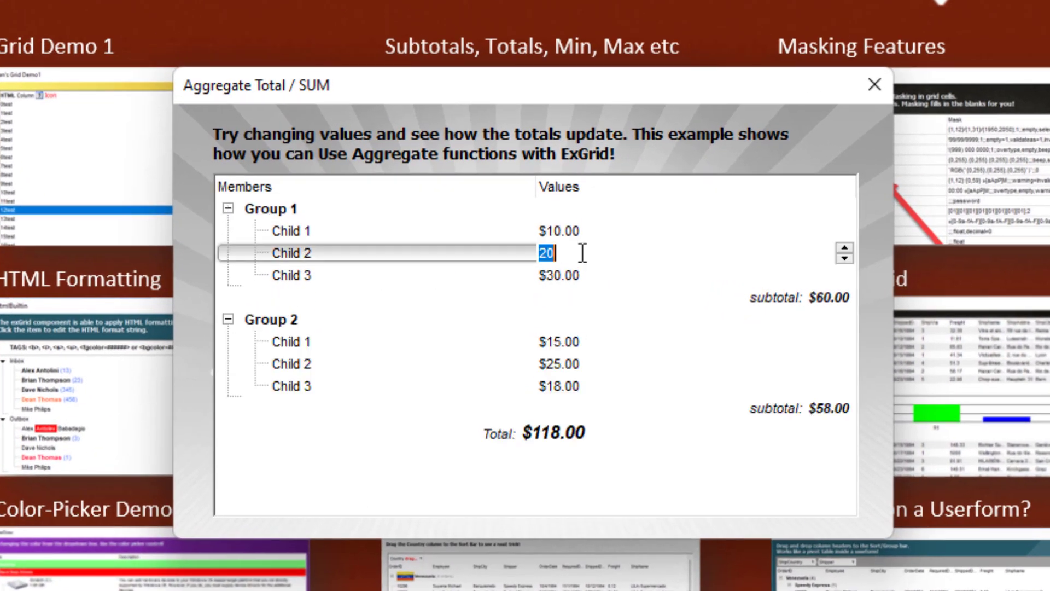
click(845, 248)
click(844, 248)
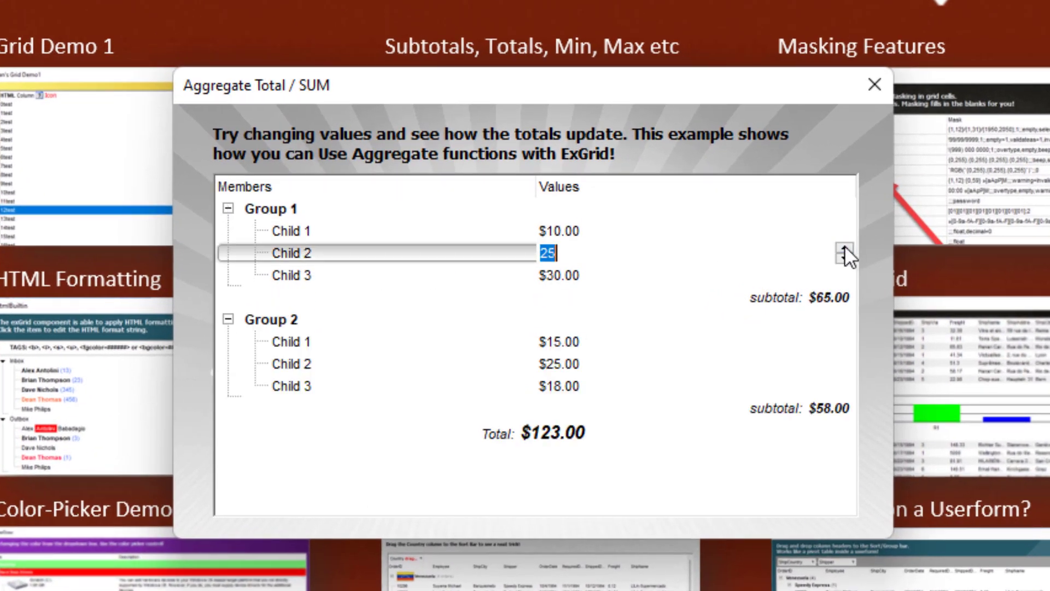
click(844, 248)
click(635, 304)
click(550, 272)
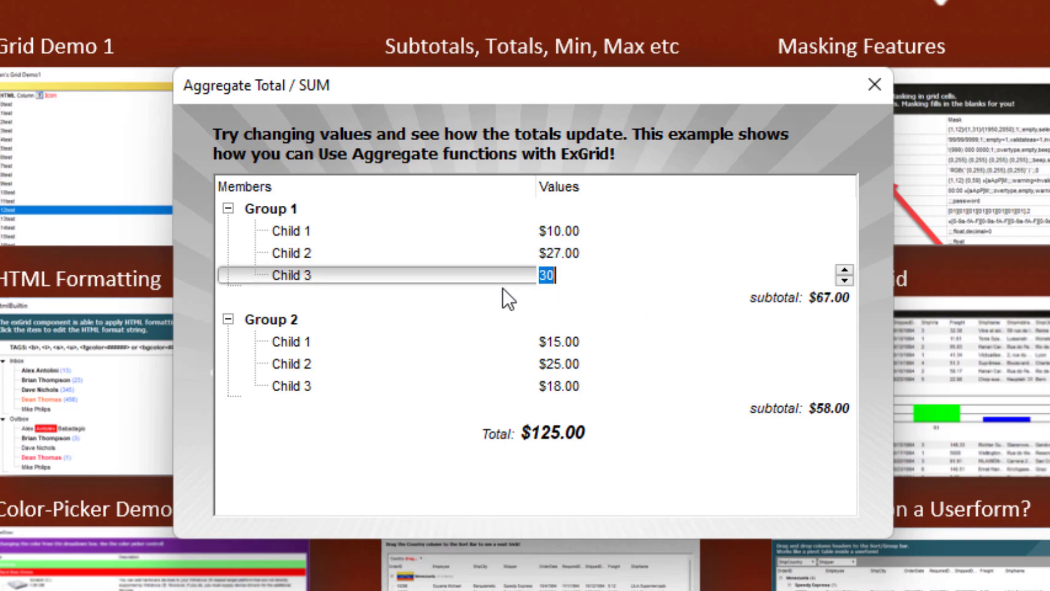
click(434, 346)
click(874, 84)
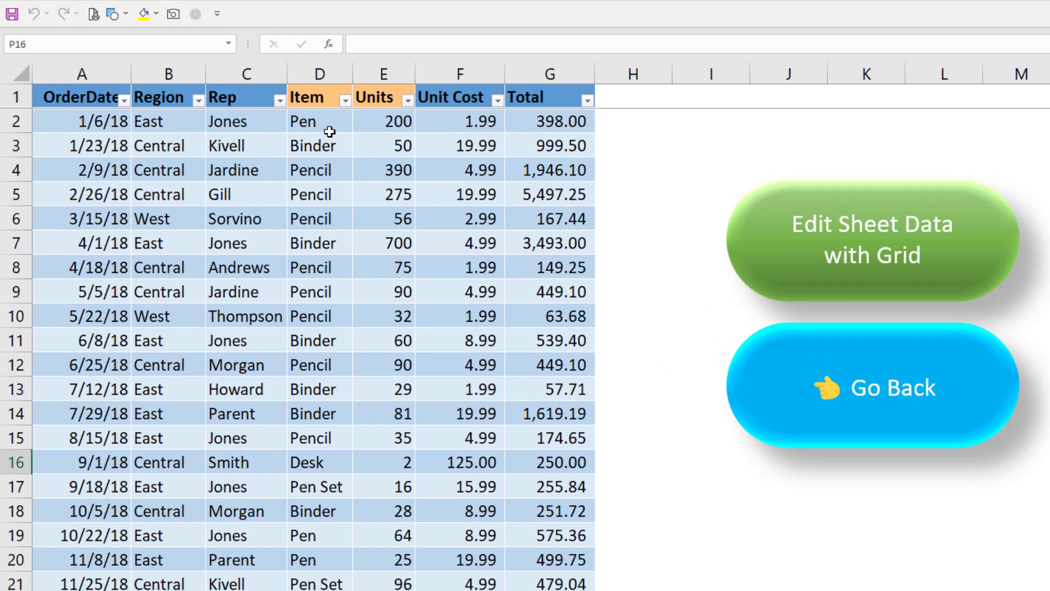
Edit the first order in E2, then set Item to Pencil and Units to 1000 in the data grid.
click(374, 124)
key(F2)
text(525)
key(Return)
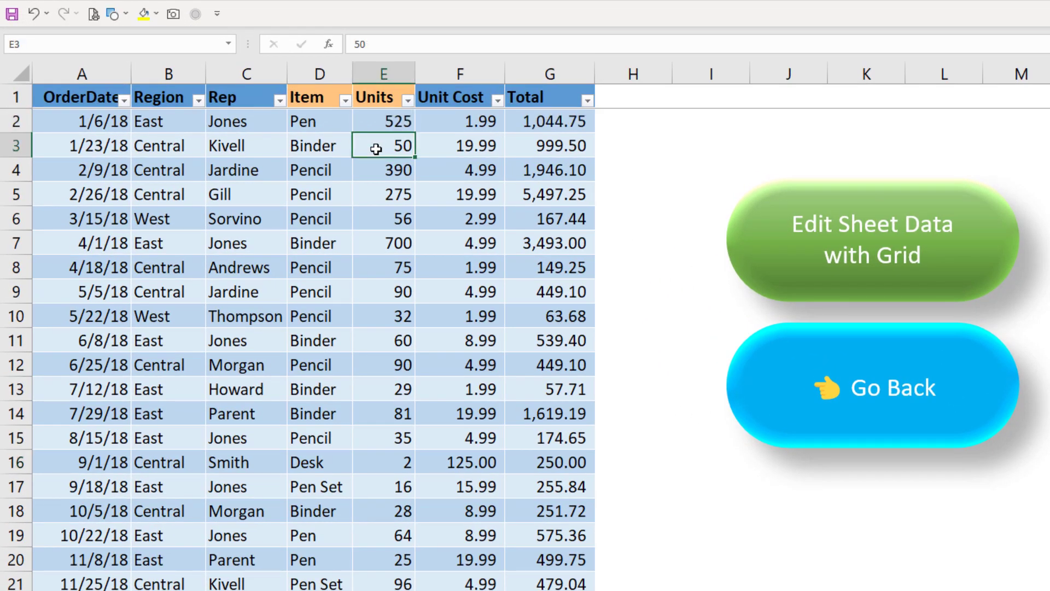
click(811, 236)
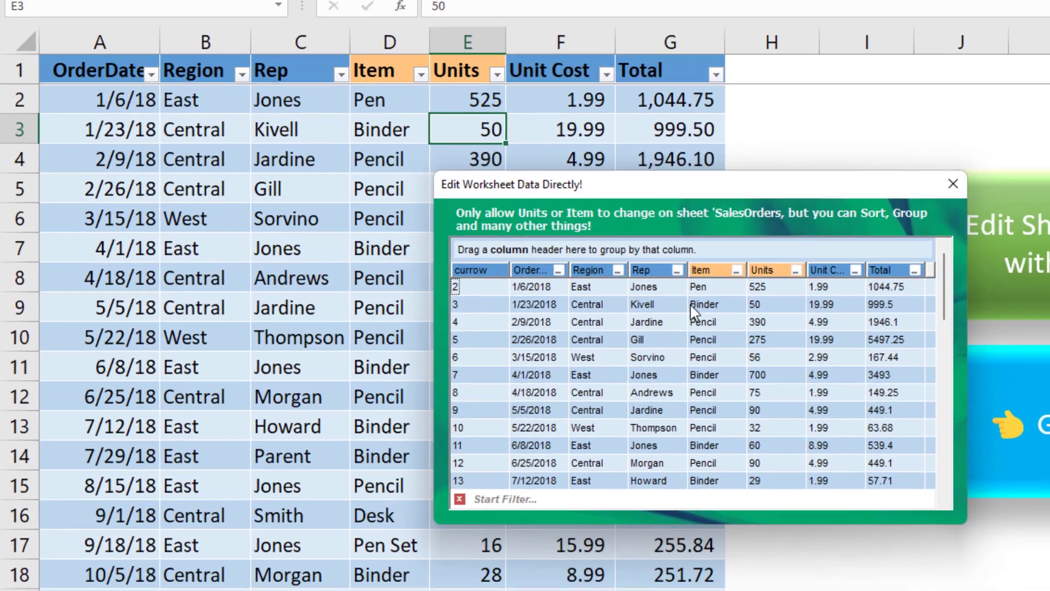
click(768, 286)
click(720, 286)
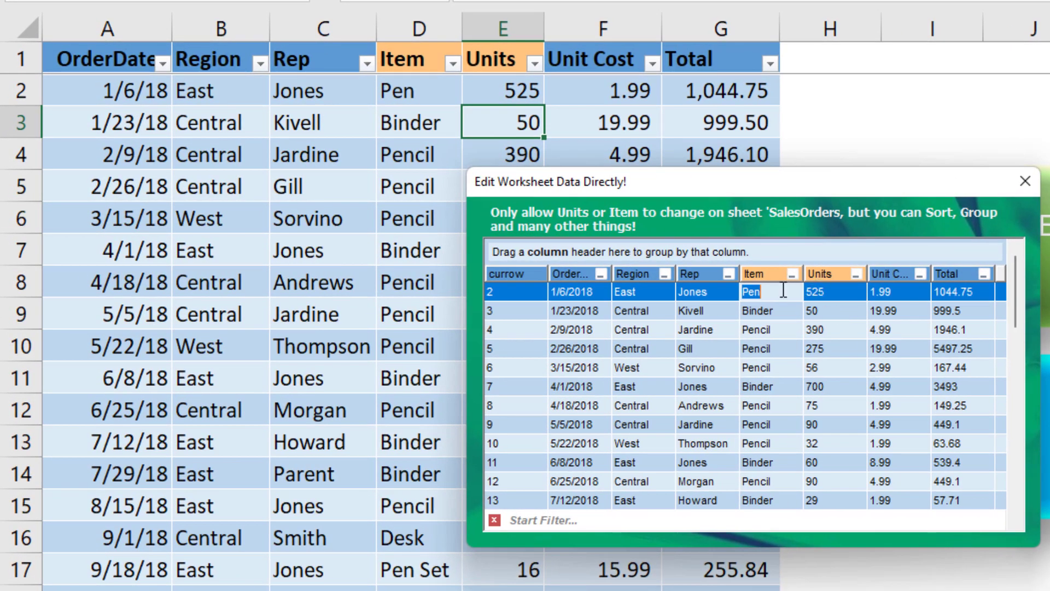
text(il)
key(Tab)
text(1000)
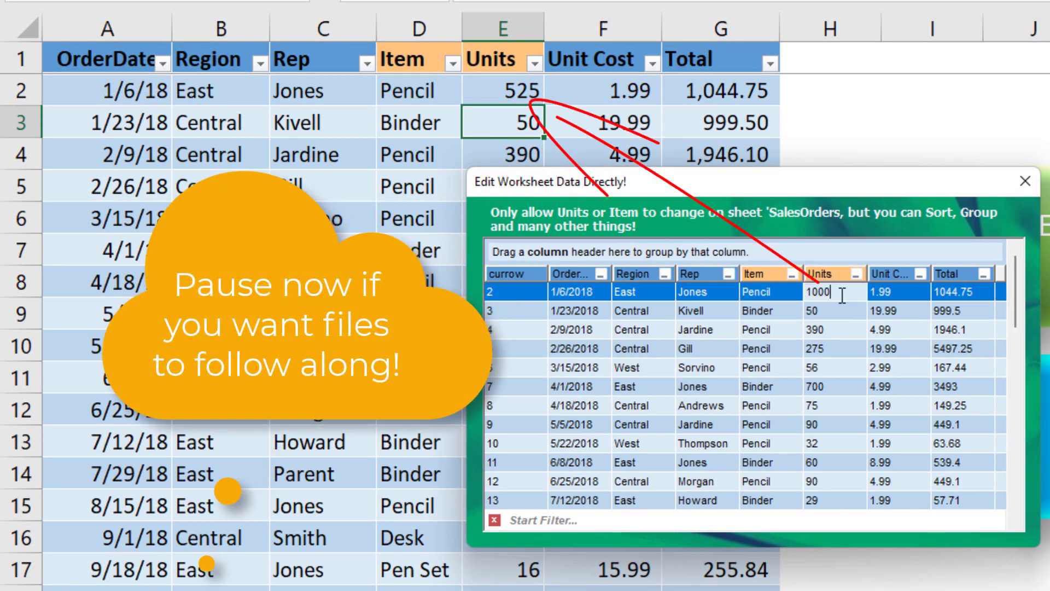
key(Tab)
Group the grid by Item, sort by Rep, and set the first order's Units to 2000.
drag(767, 278, 713, 244)
click(696, 269)
click(759, 406)
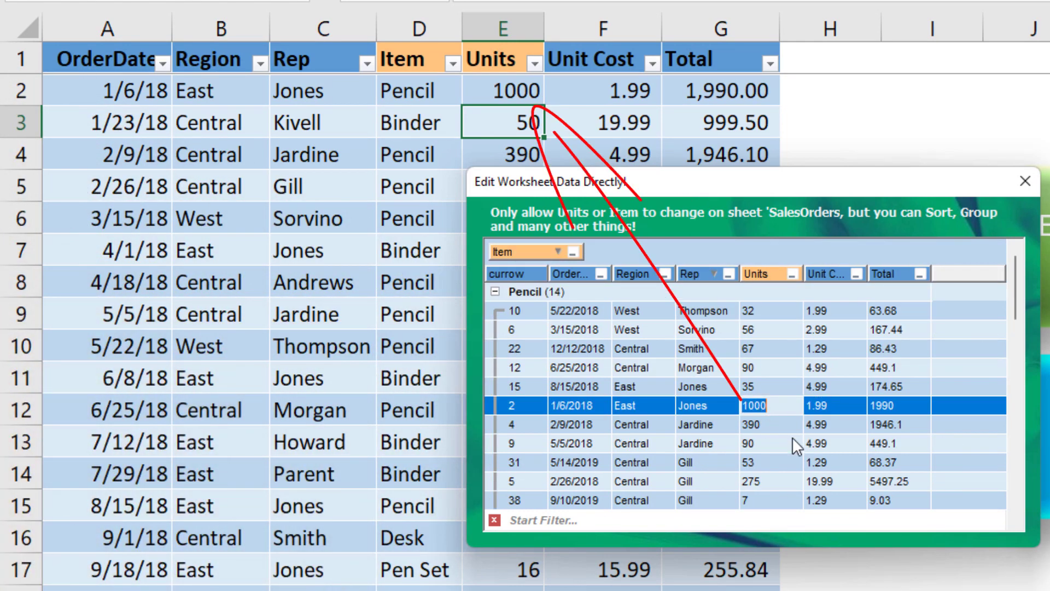
text(2000)
key(Return)
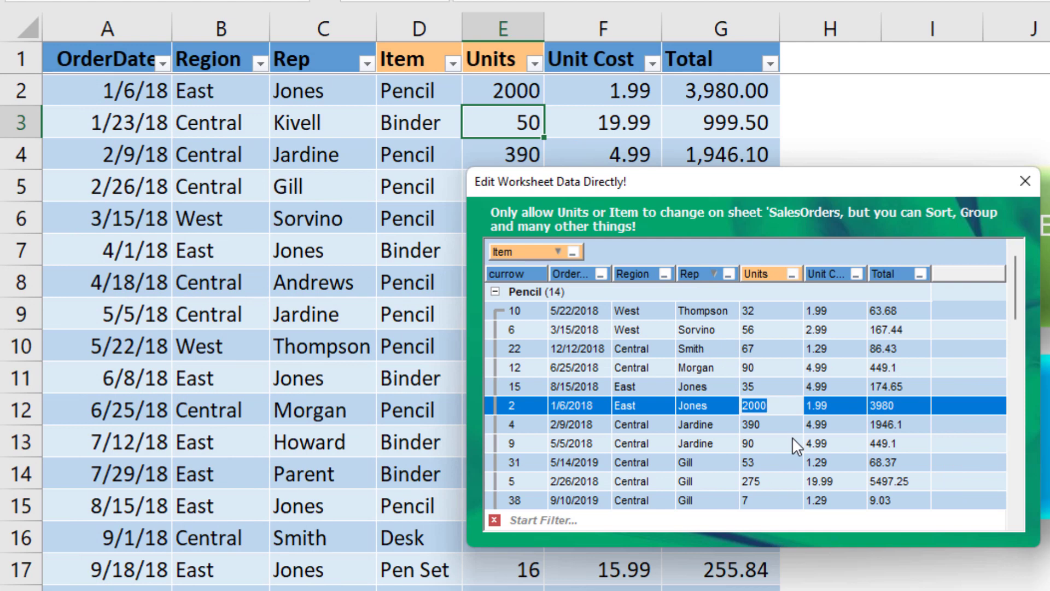
Filter the grid to the West region, then open the GroupBy1ABC demo.
click(665, 274)
click(622, 330)
click(642, 268)
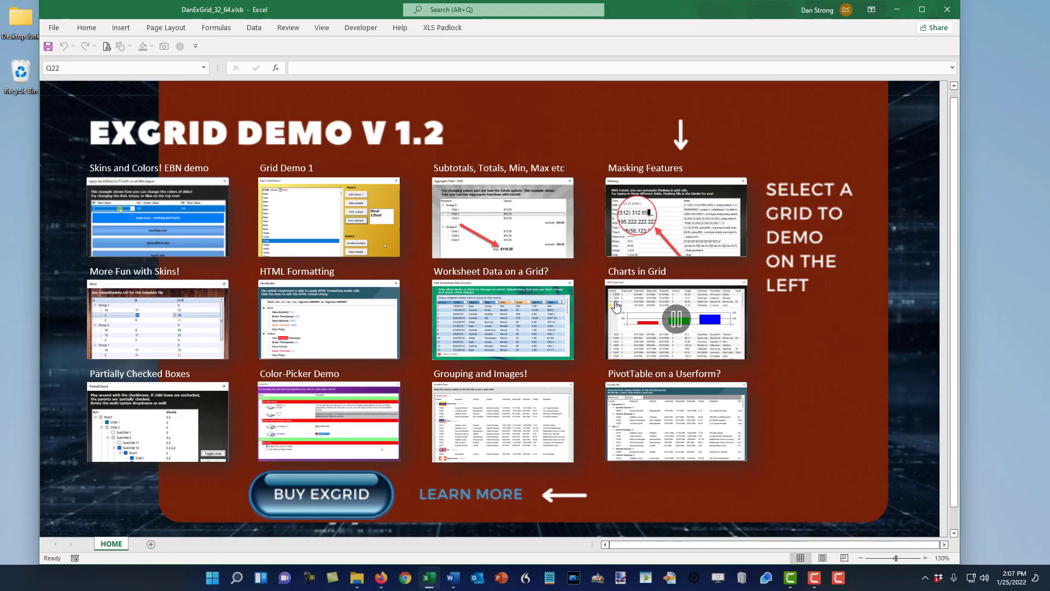
click(676, 420)
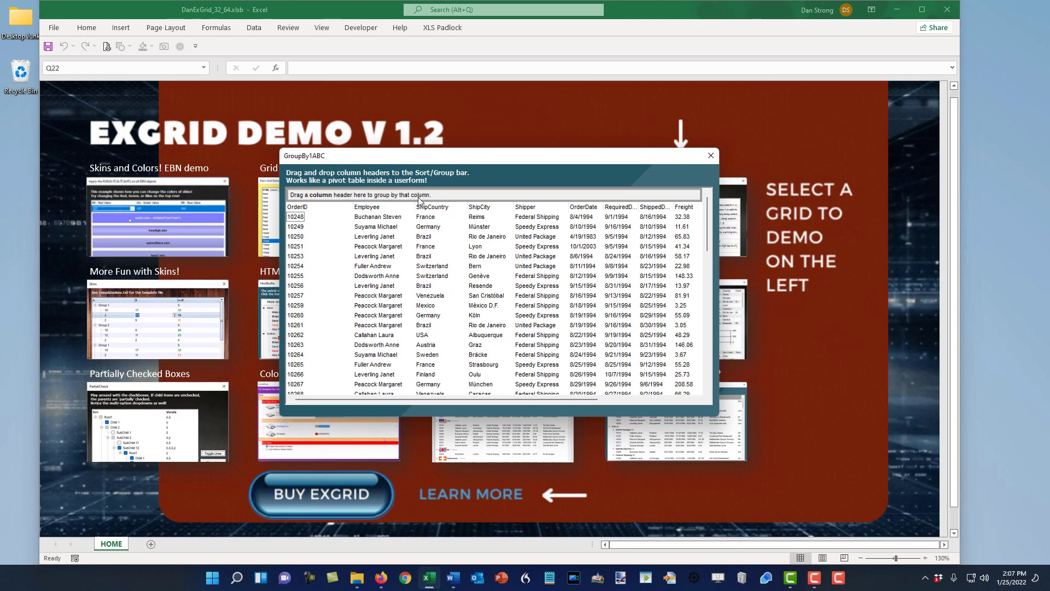
Group the GroupBy1ABC order grid by ShipCountry.
drag(432, 206, 415, 197)
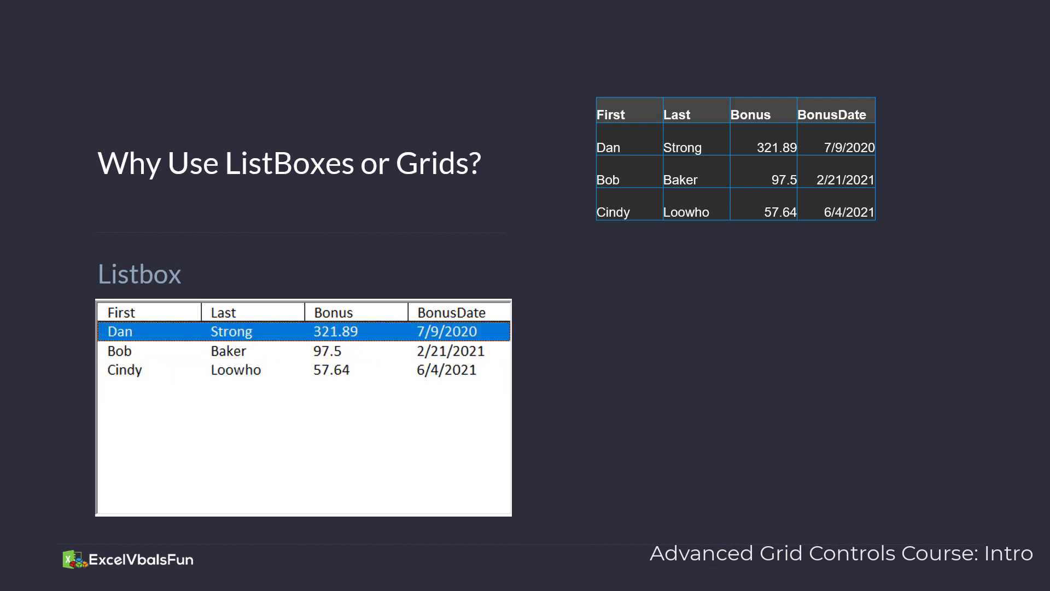
Select the Cindy, Dan and Bob rows in the listbox example.
key(Down)
key(Down)
click(155, 335)
click(146, 350)
click(156, 332)
click(145, 352)
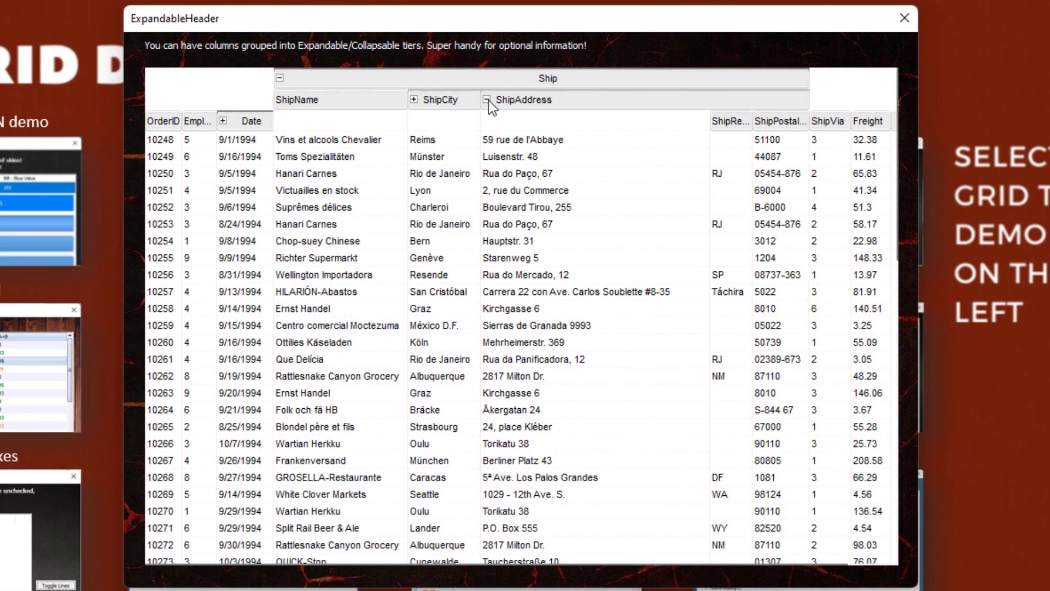
Collapse the ShipAddress tier, expand ShipCity to show ShipCountry, then re-expand ShipAddress.
click(740, 179)
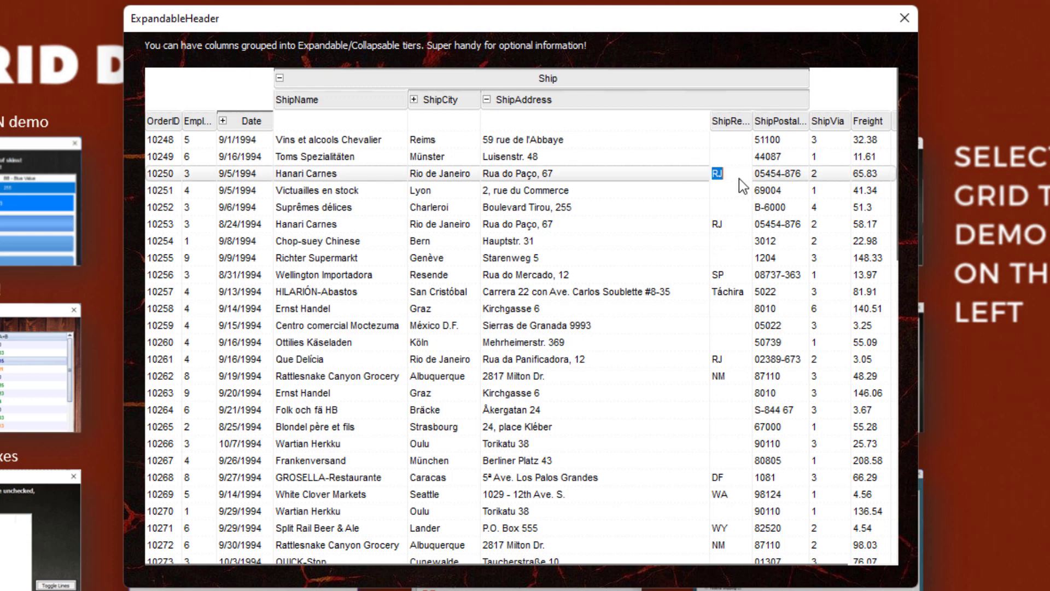
click(486, 100)
click(415, 99)
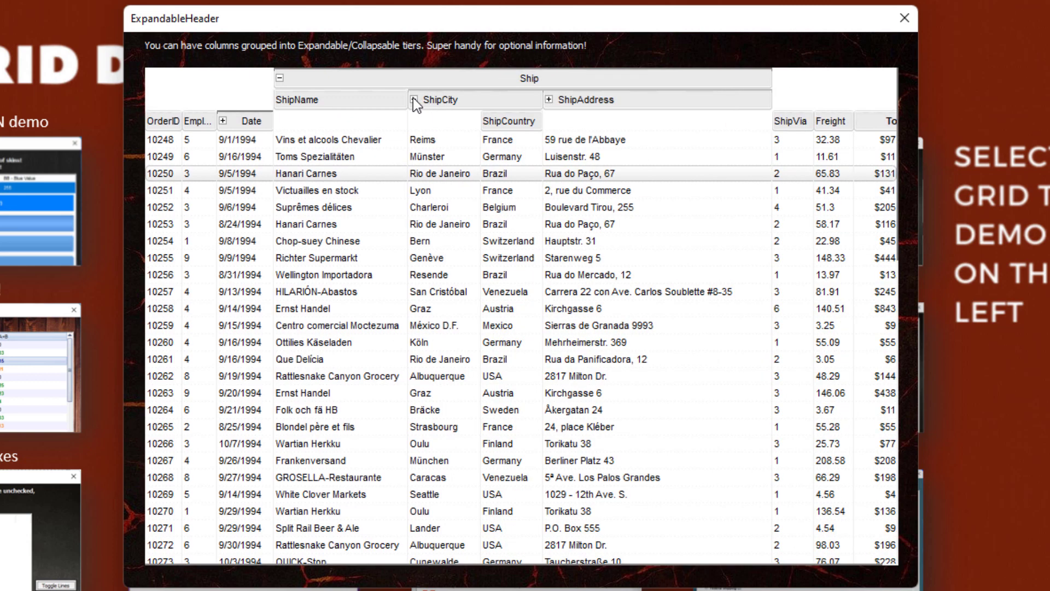
click(519, 157)
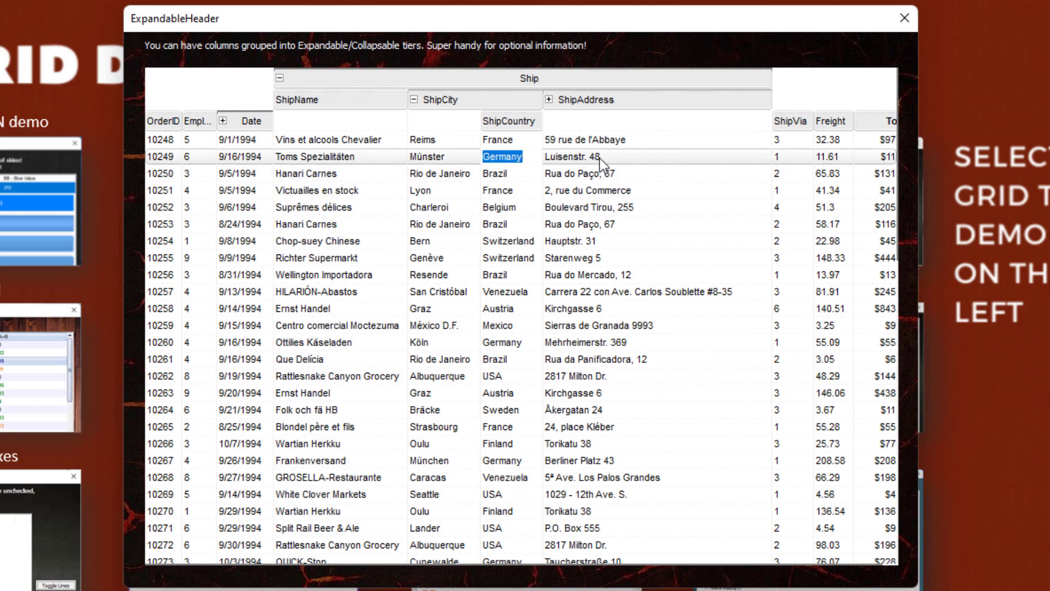
click(550, 99)
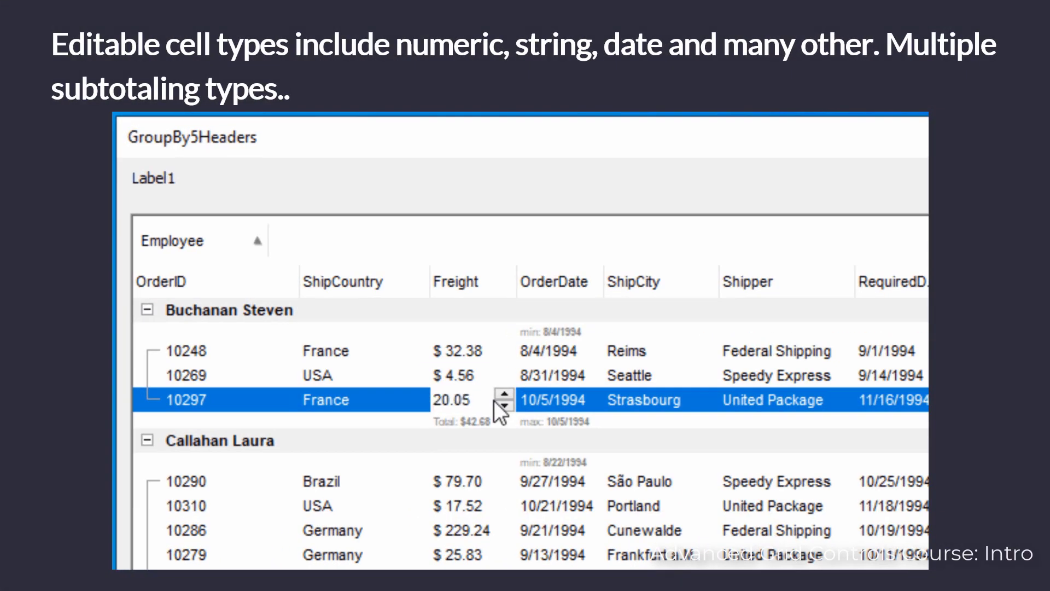
Set order 10297's date to 10/13/1994 and its freight to 20.05.
click(567, 400)
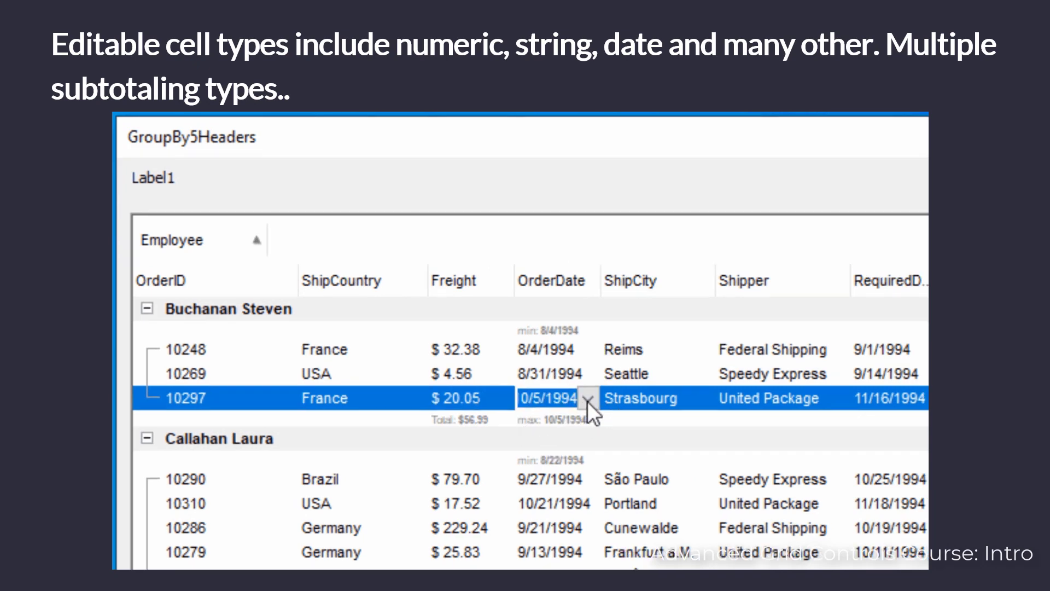
click(587, 402)
click(429, 439)
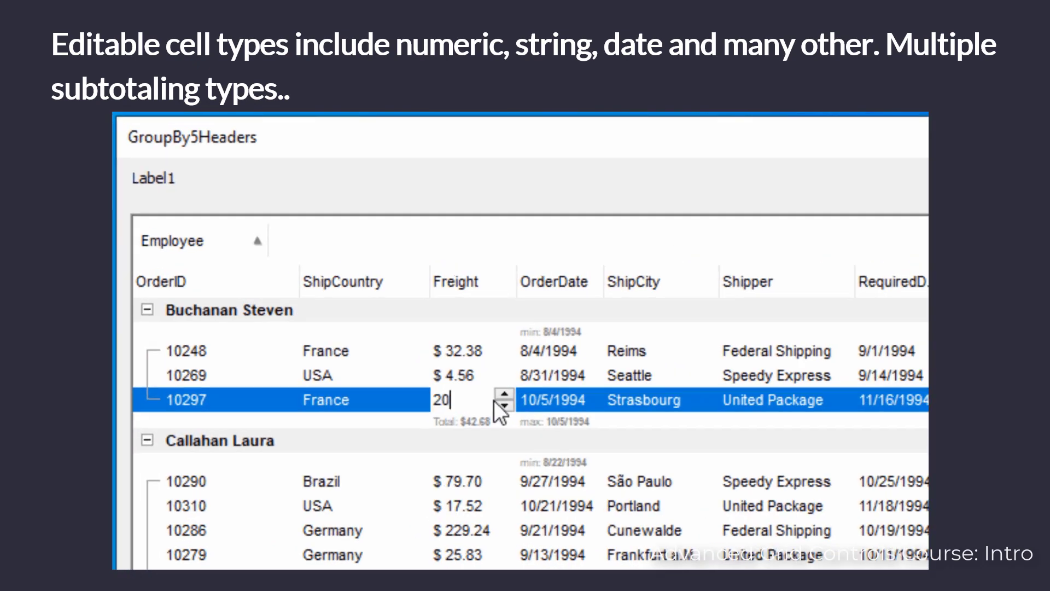
text(.05)
key(Return)
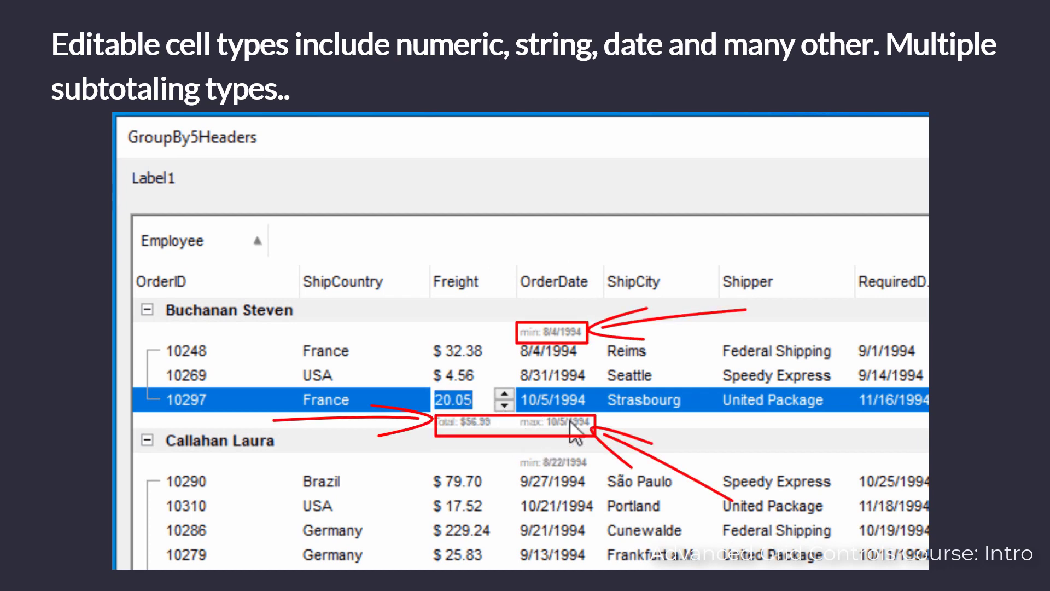
click(603, 400)
click(545, 374)
click(429, 439)
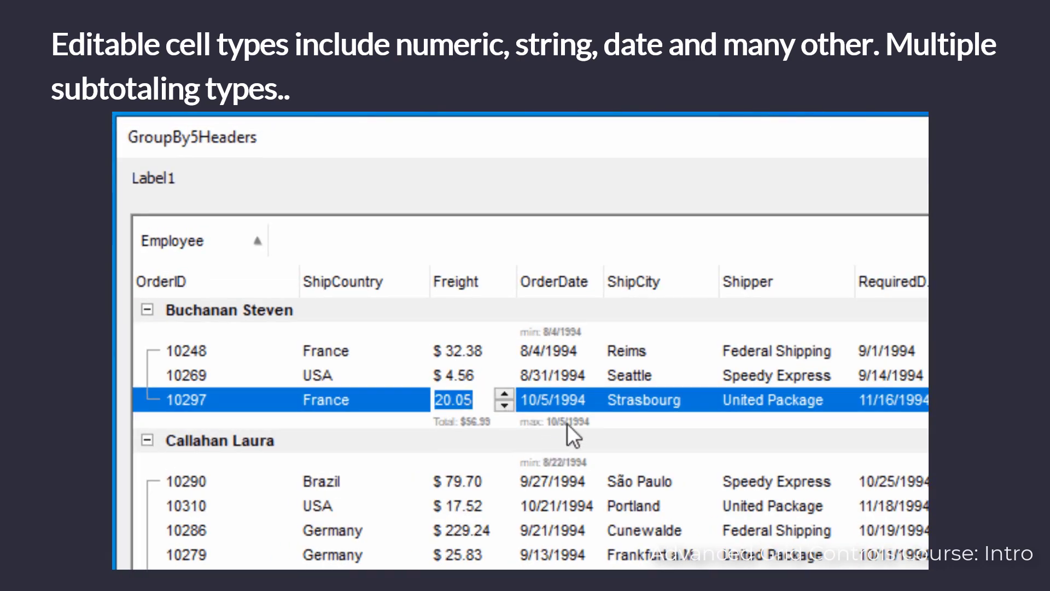
text(20.05)
Re-pick the October 13 date and reconfirm the 20.05 freight, bringing the group total to $56.99.
click(574, 400)
click(567, 400)
click(430, 438)
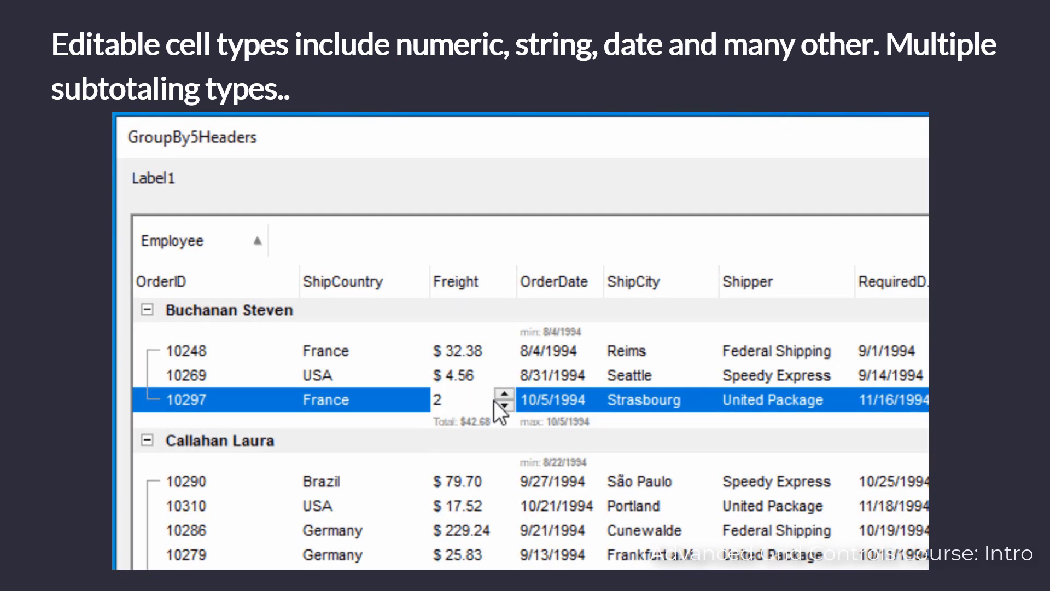
click(574, 400)
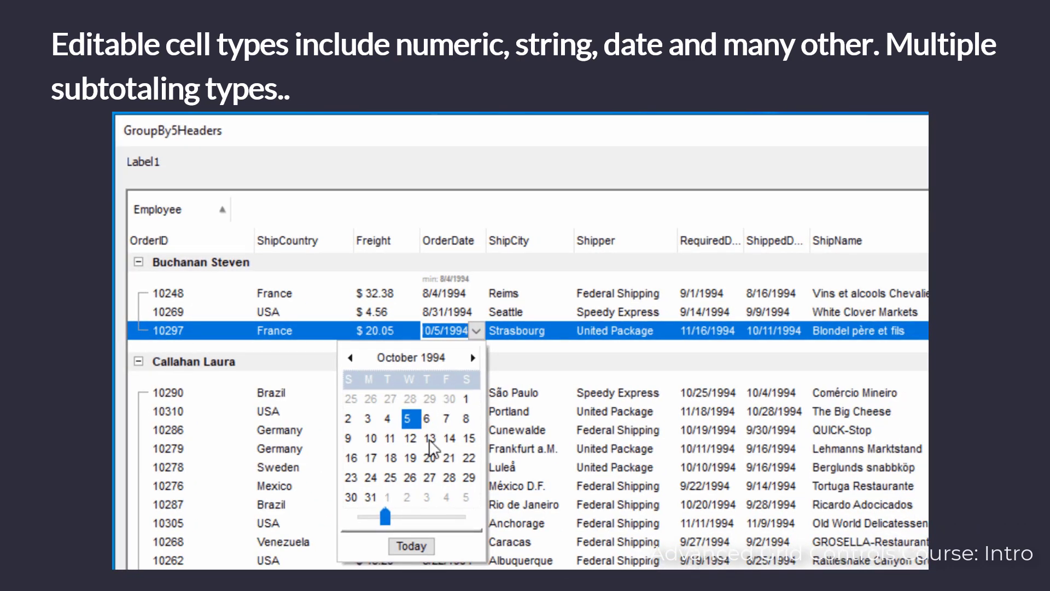
click(430, 440)
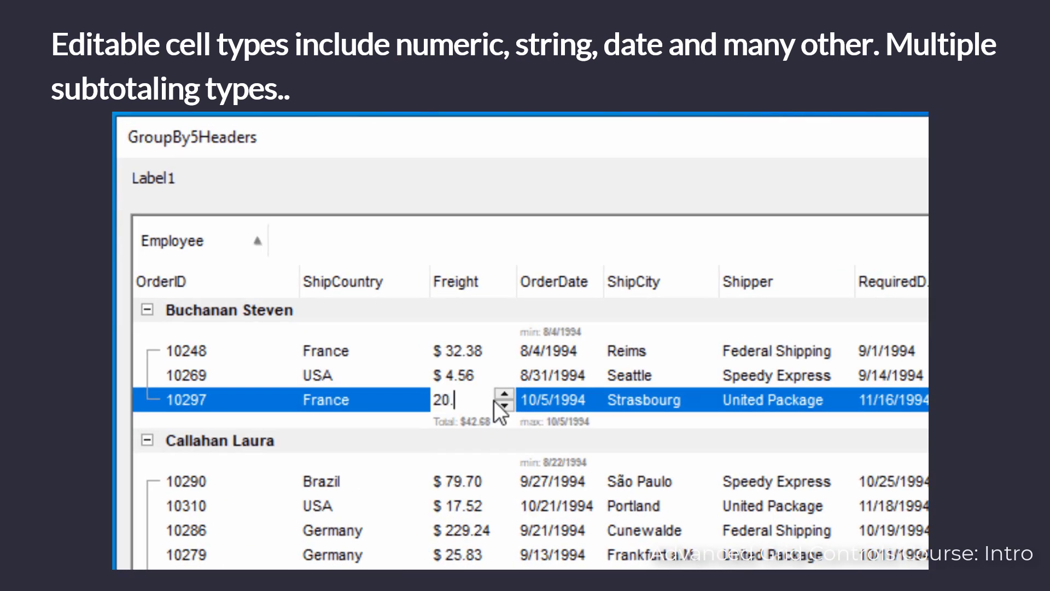
text(05)
key(Return)
click(574, 401)
click(429, 439)
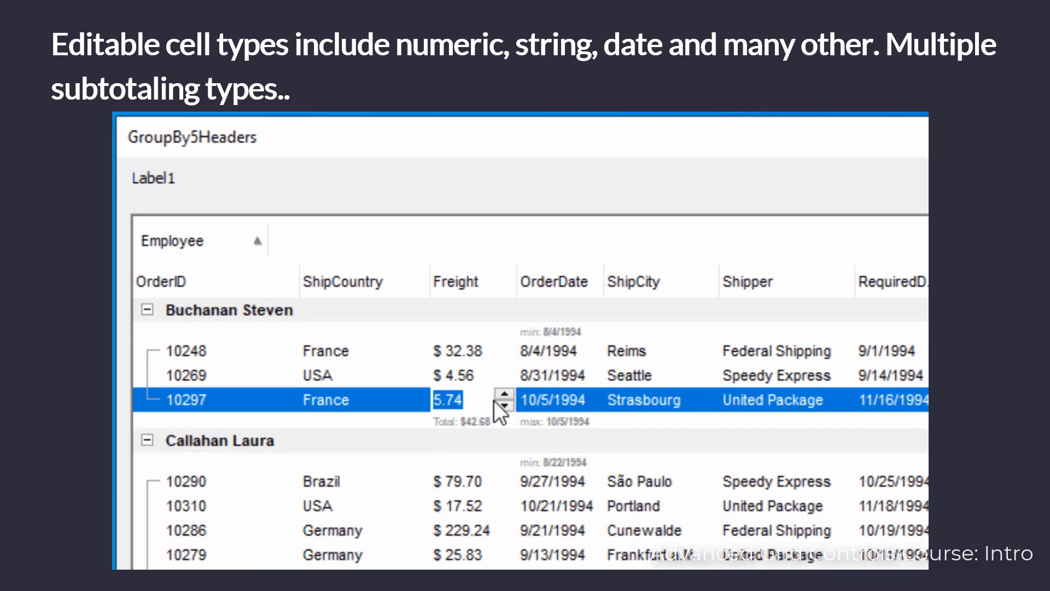
text(2)
key(Return)
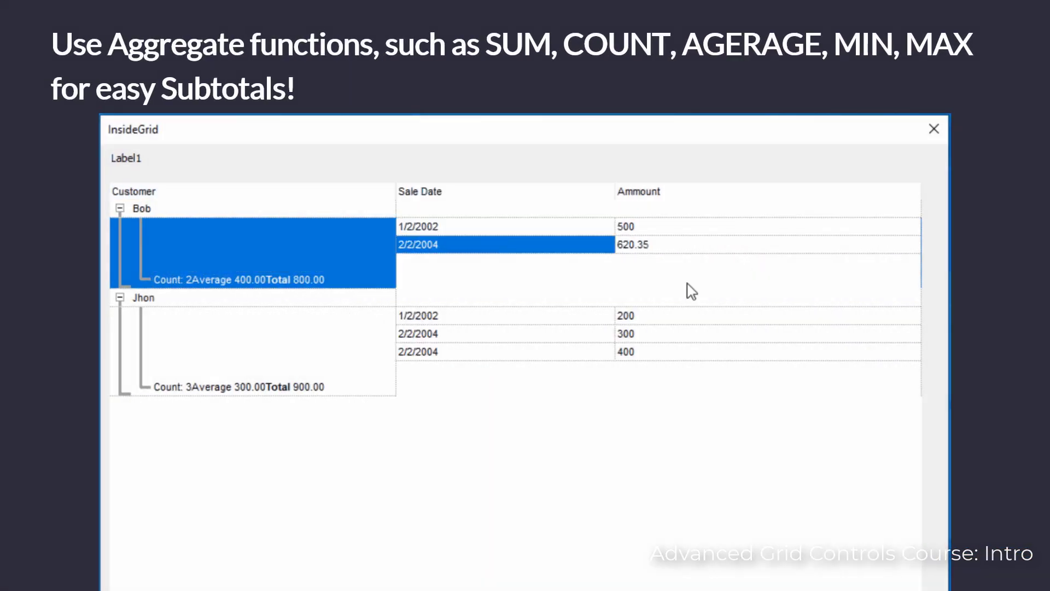
Collapse and re-expand the customer groups, widen the Customer column, and edit the 2/2/2004 amount.
key(Return)
click(120, 209)
click(119, 226)
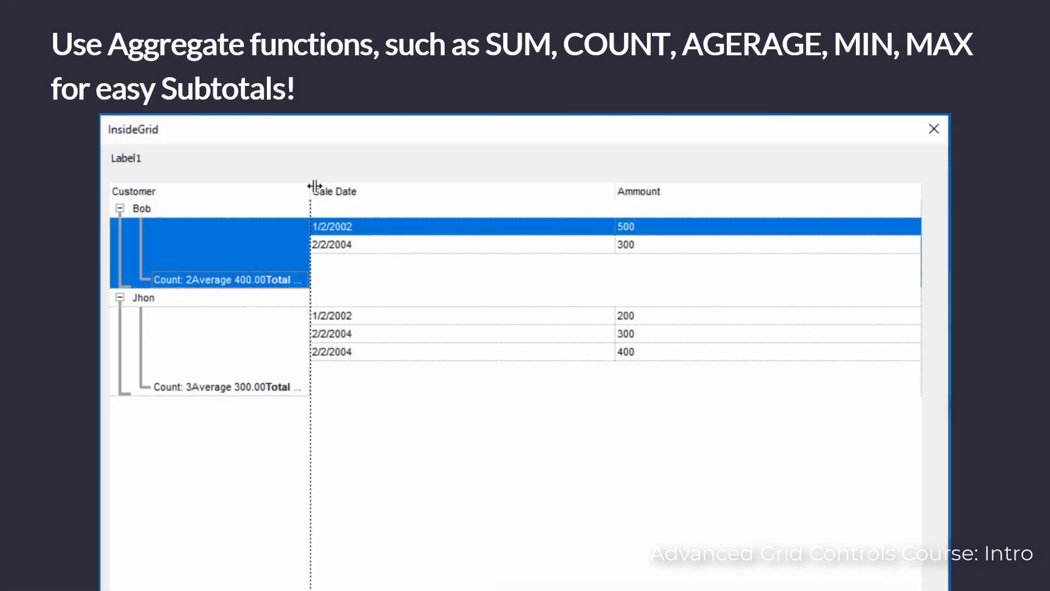
mouse_move(312, 182)
mouse_down()
mouse_move(383, 171)
mouse_move(397, 181)
mouse_up()
click(644, 244)
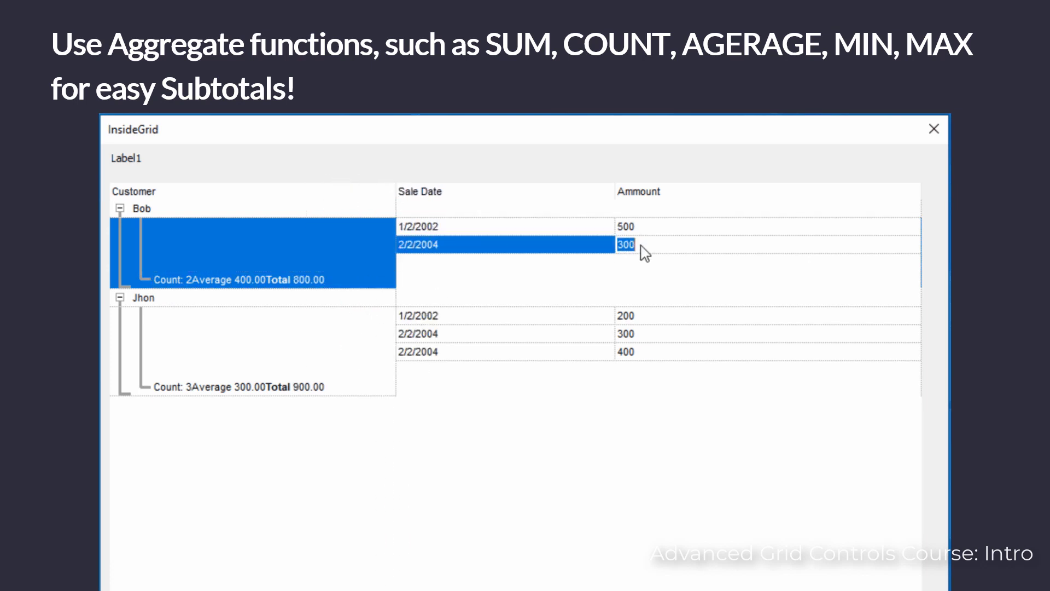
text(620.35)
key(Return)
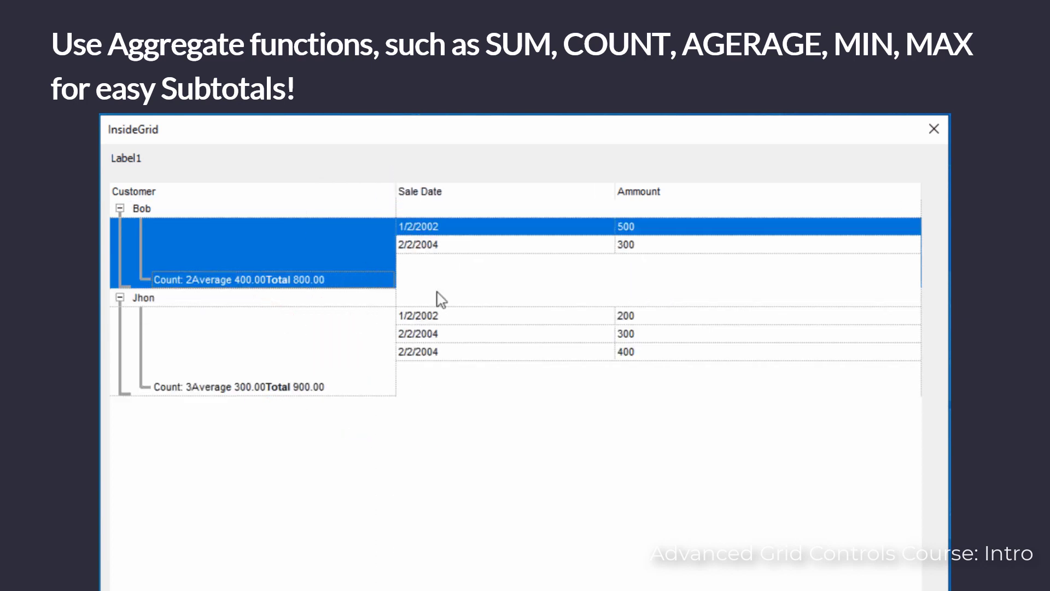
Enter 620.35 as the 300 amount and widen the Customer column to show full subtotals.
click(644, 244)
text(620.35)
key(Return)
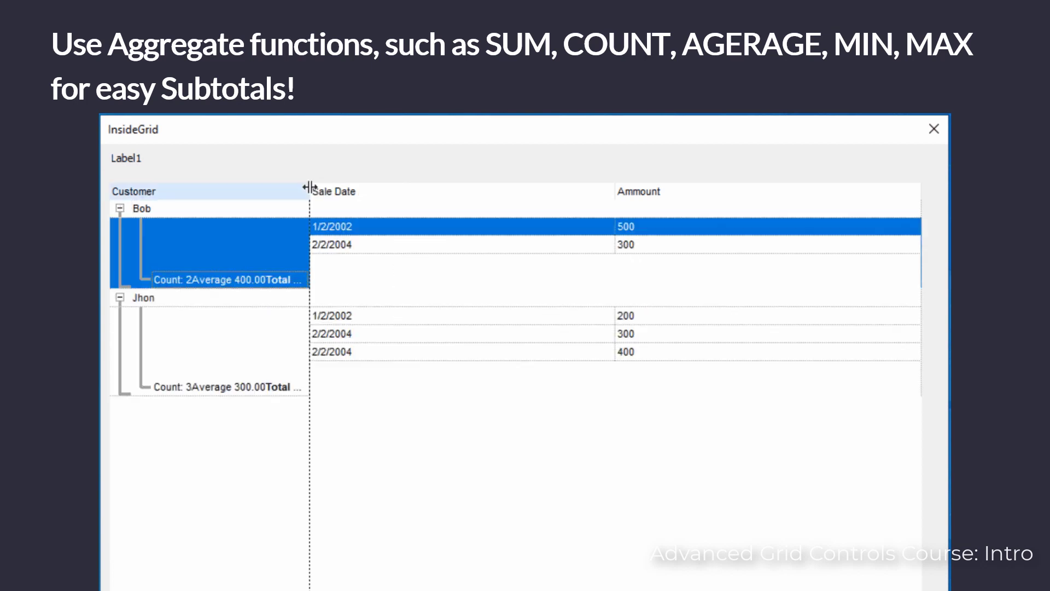
drag(308, 188, 396, 172)
click(643, 247)
text(6)
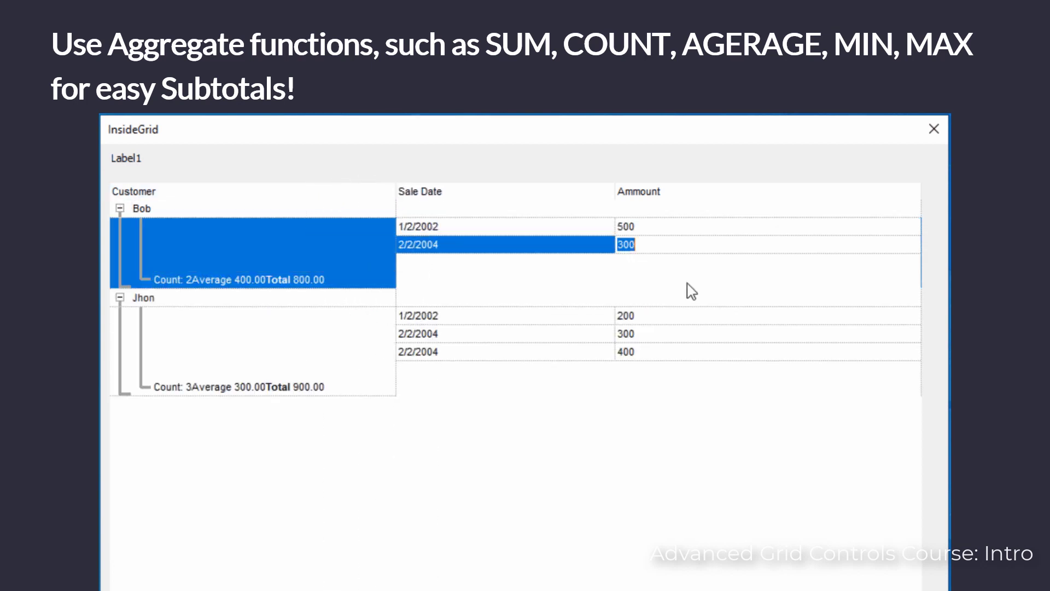
key(Return)
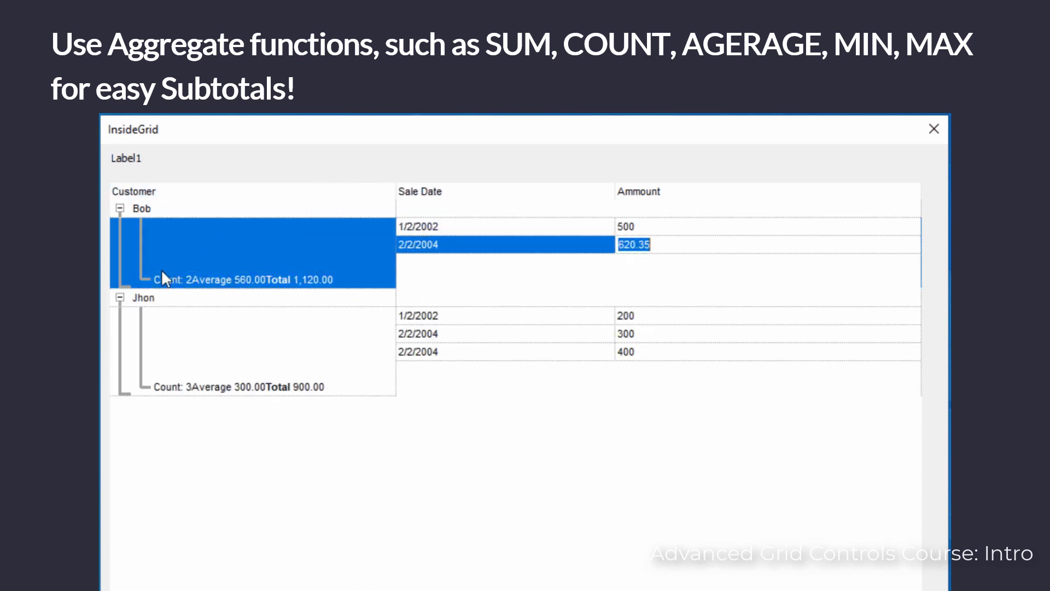
Re-expand the customer groups, widen the Customer column again, and re-enter 620.35.
click(119, 227)
click(119, 206)
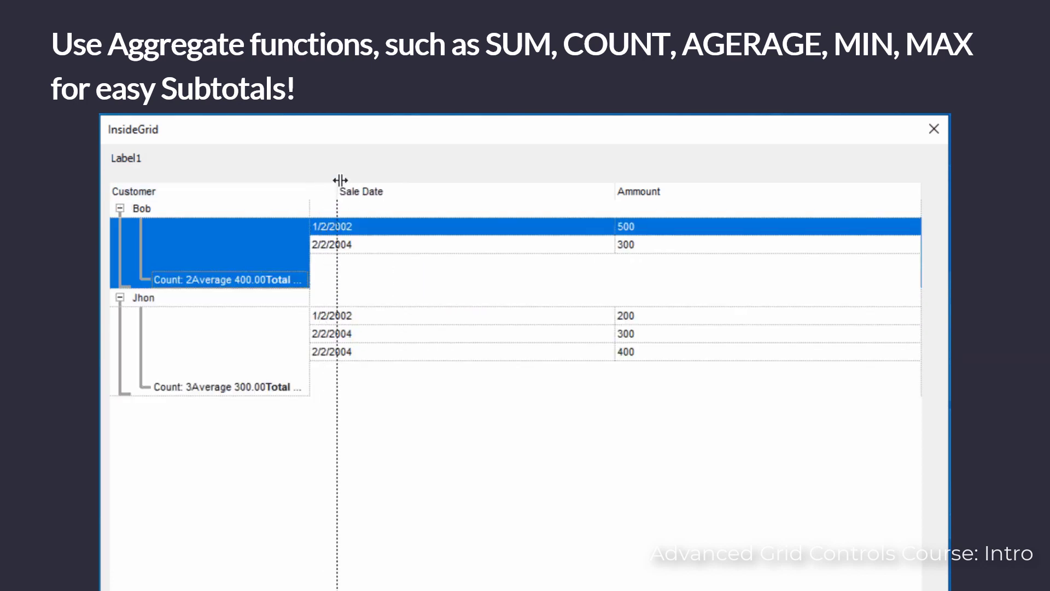
drag(340, 181, 396, 171)
click(645, 247)
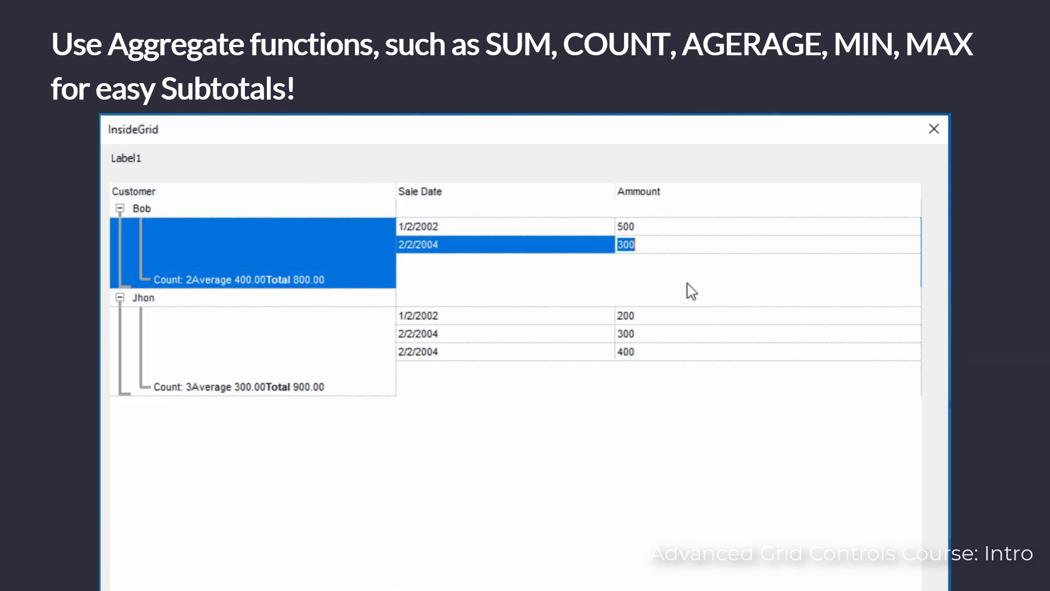
text(620.35)
key(Return)
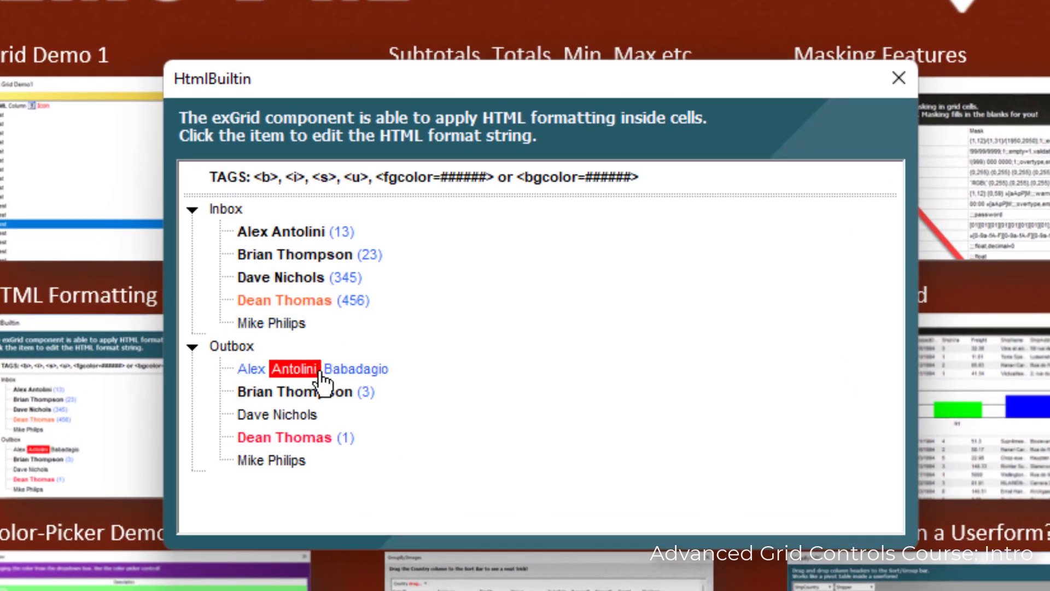
Rename the orange Inbox entry by replacing the name in its format string.
click(354, 372)
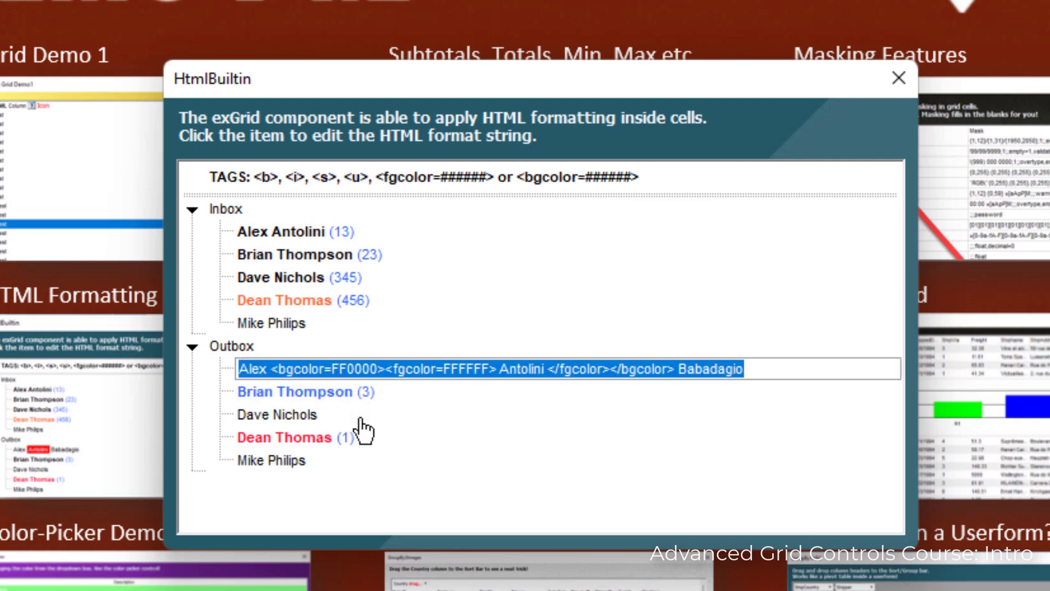
click(330, 439)
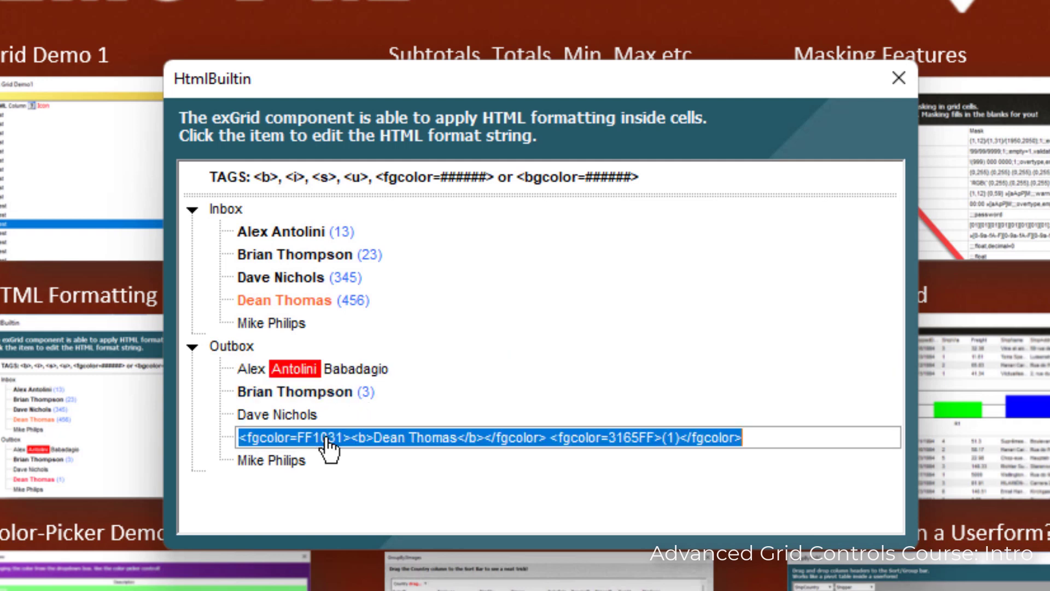
click(340, 301)
click(375, 300)
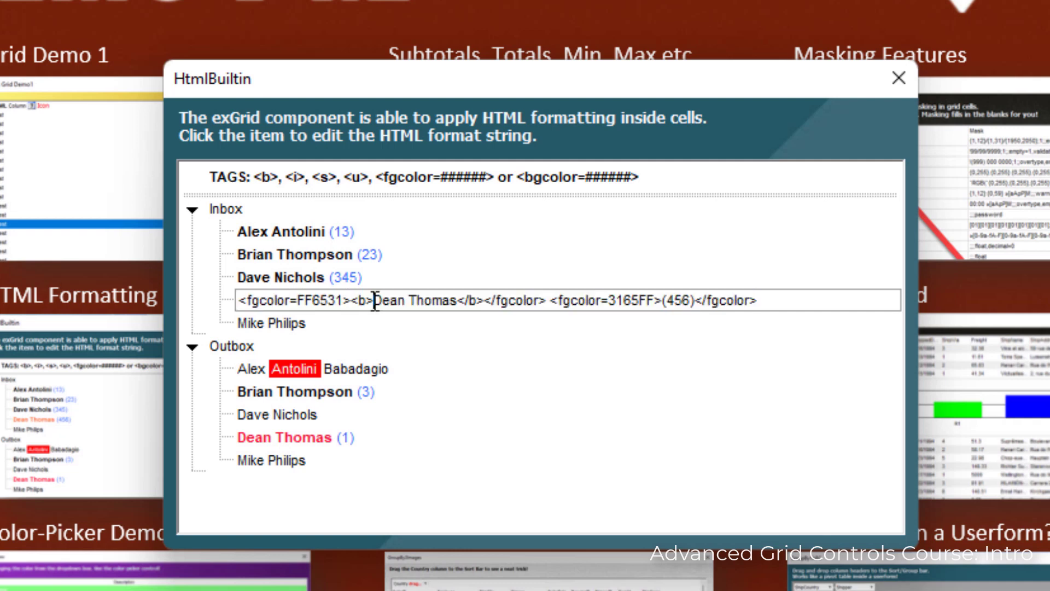
drag(374, 300, 454, 301)
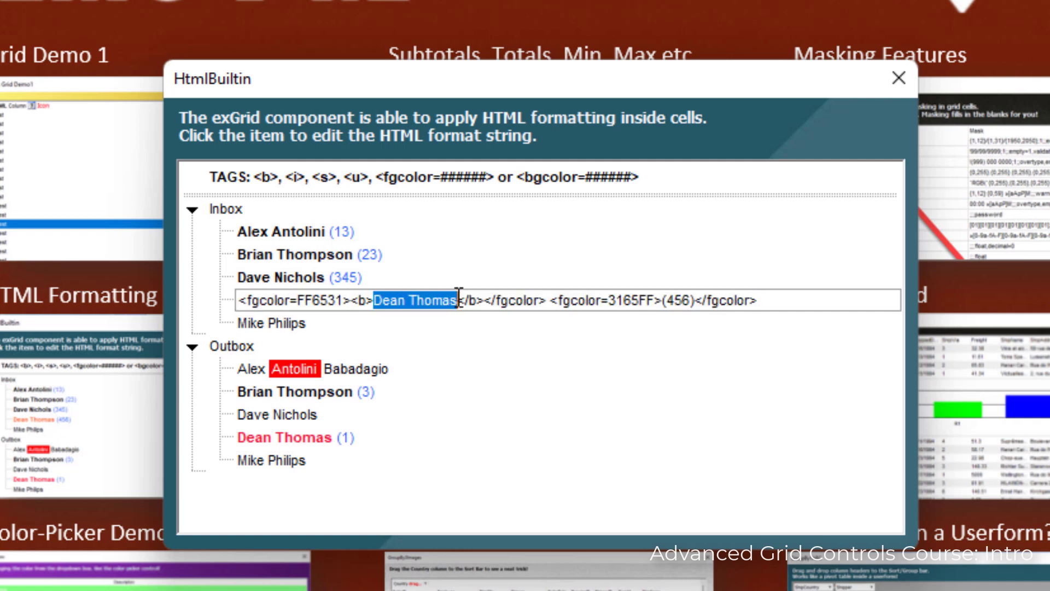
click(635, 346)
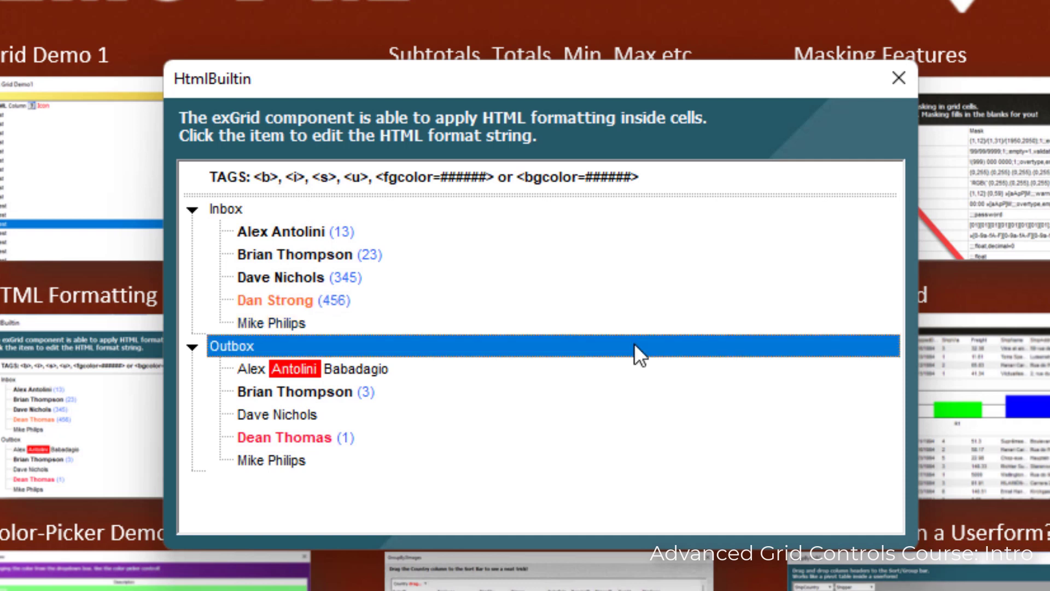
Change the orange Inbox entry's count to 9056.
click(345, 300)
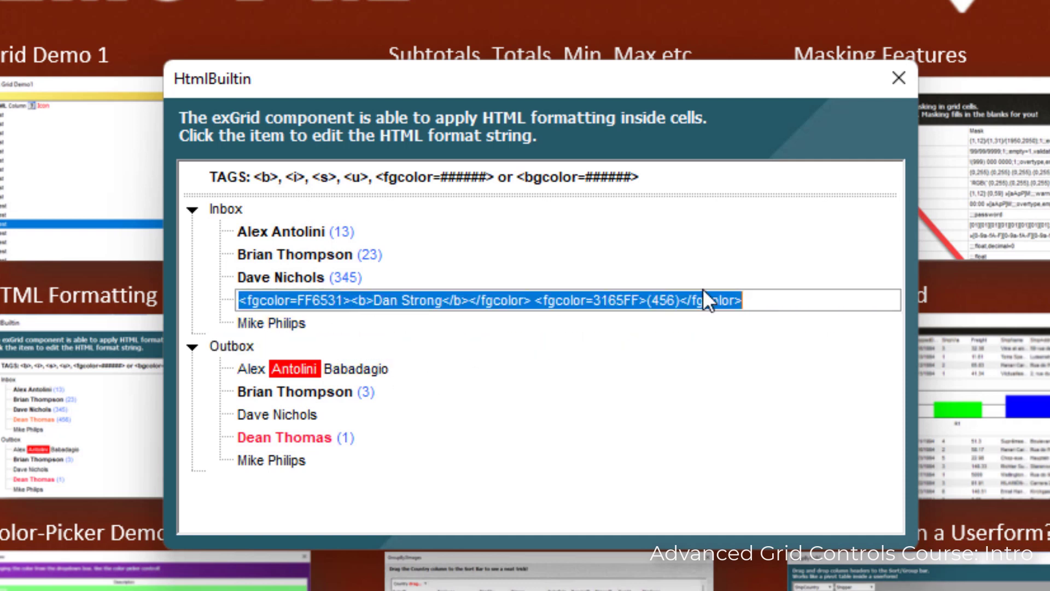
click(659, 302)
key(BackSpace)
text(90)
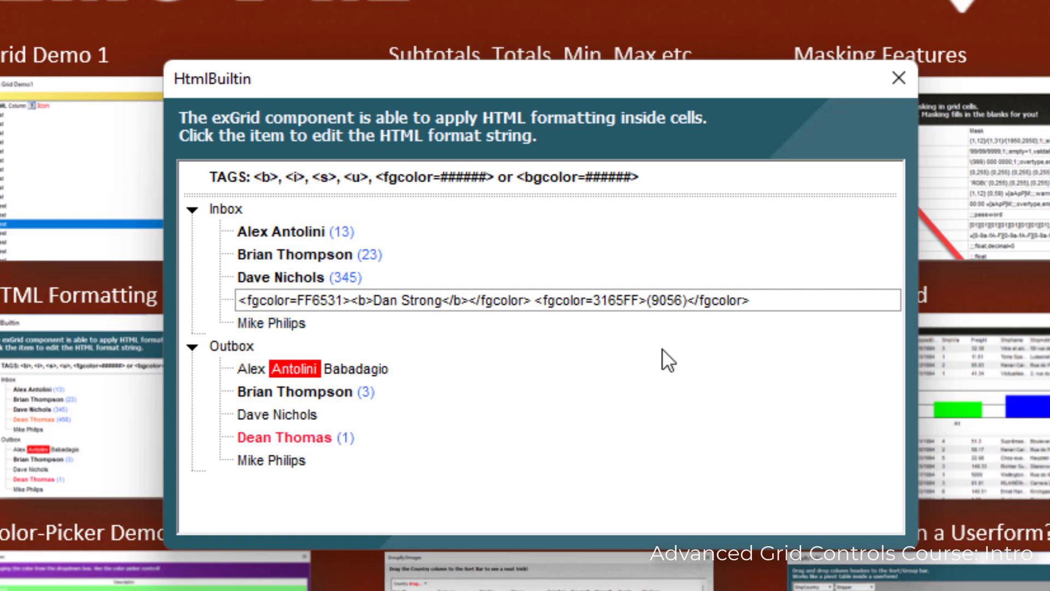
click(662, 349)
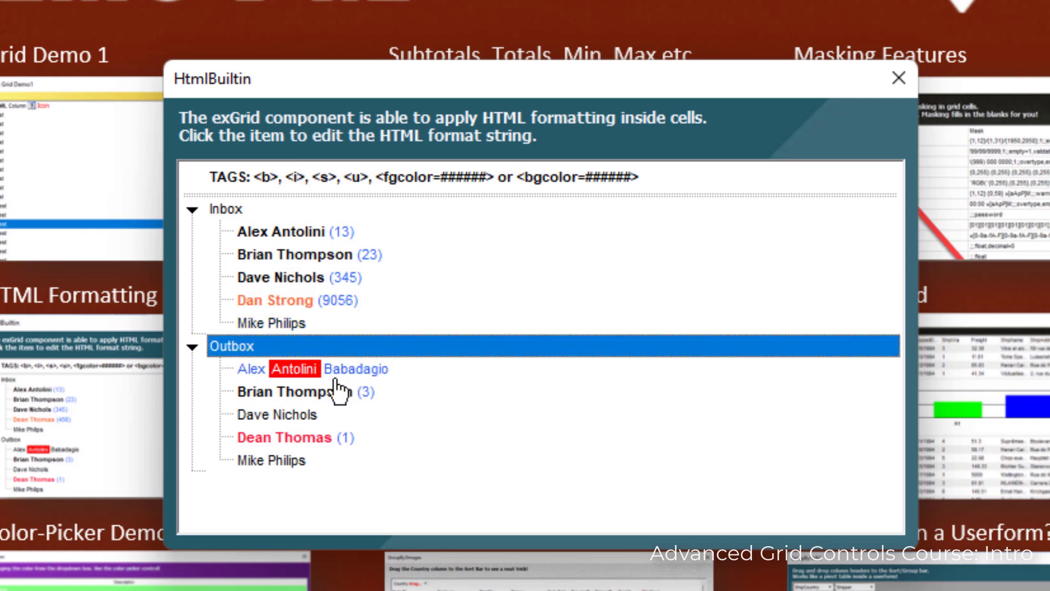
Replace the red-highlighted surname in Alex's first Outbox entry with 'Strong'.
click(295, 369)
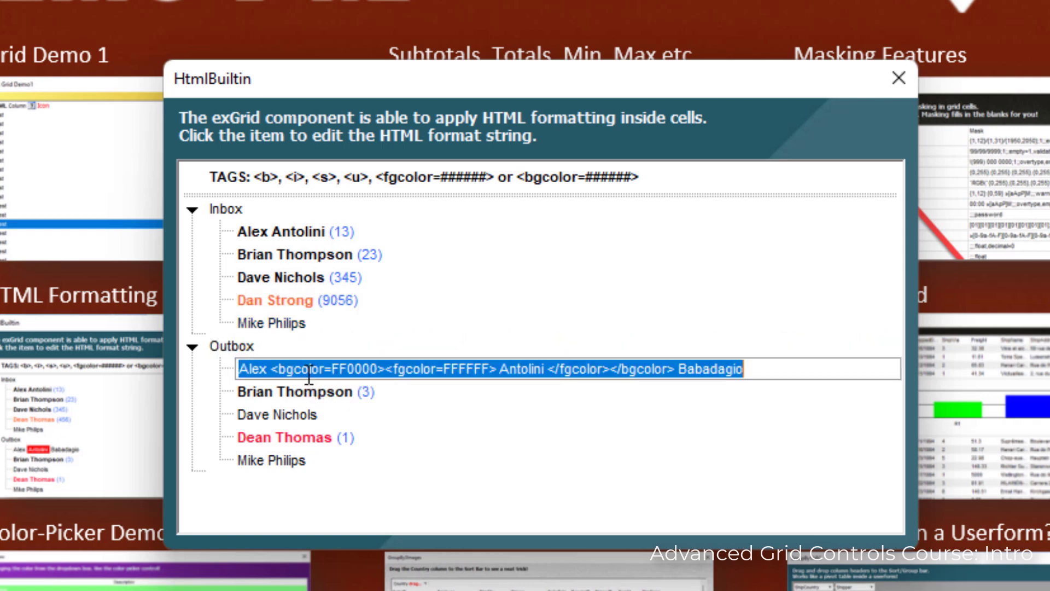
double_click(517, 371)
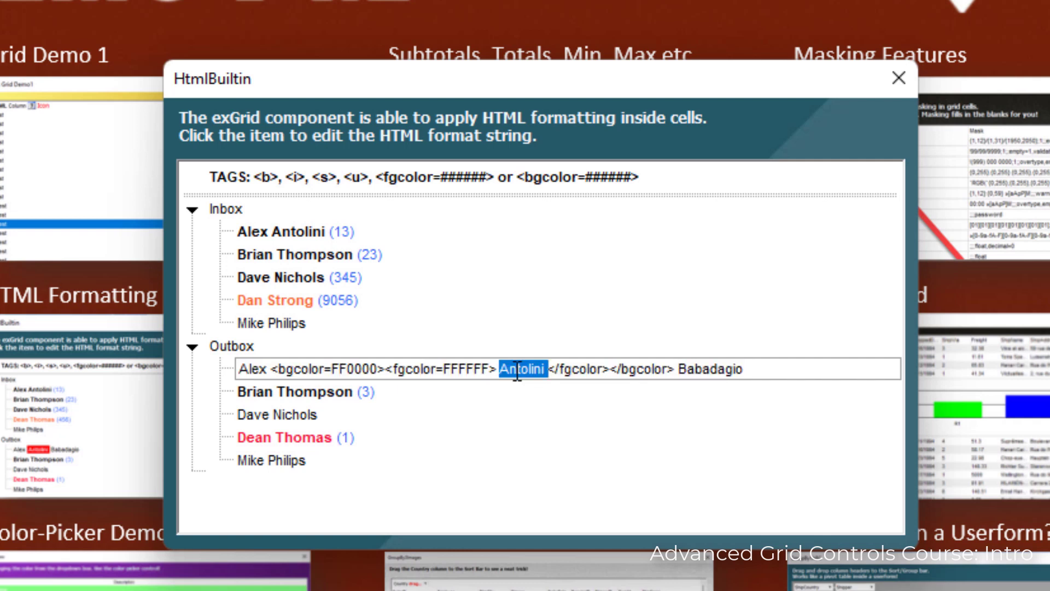
text(Strong)
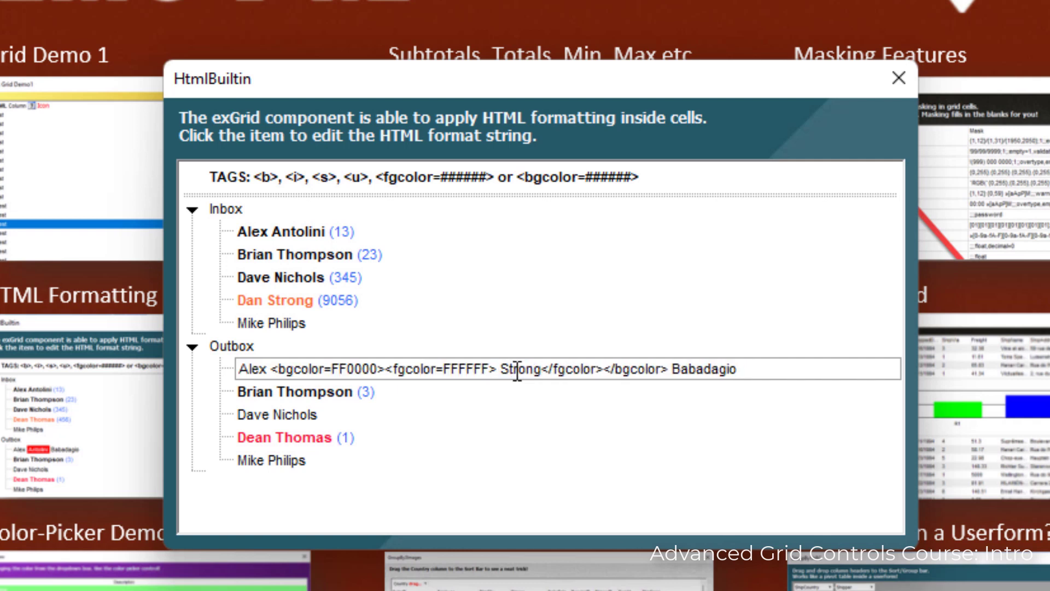
click(500, 400)
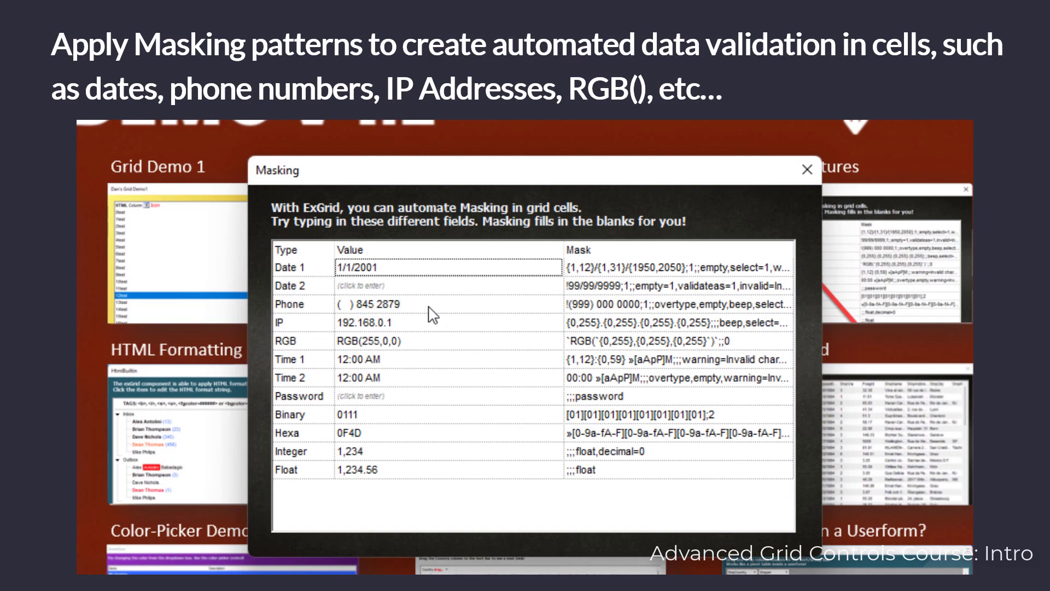
click(431, 306)
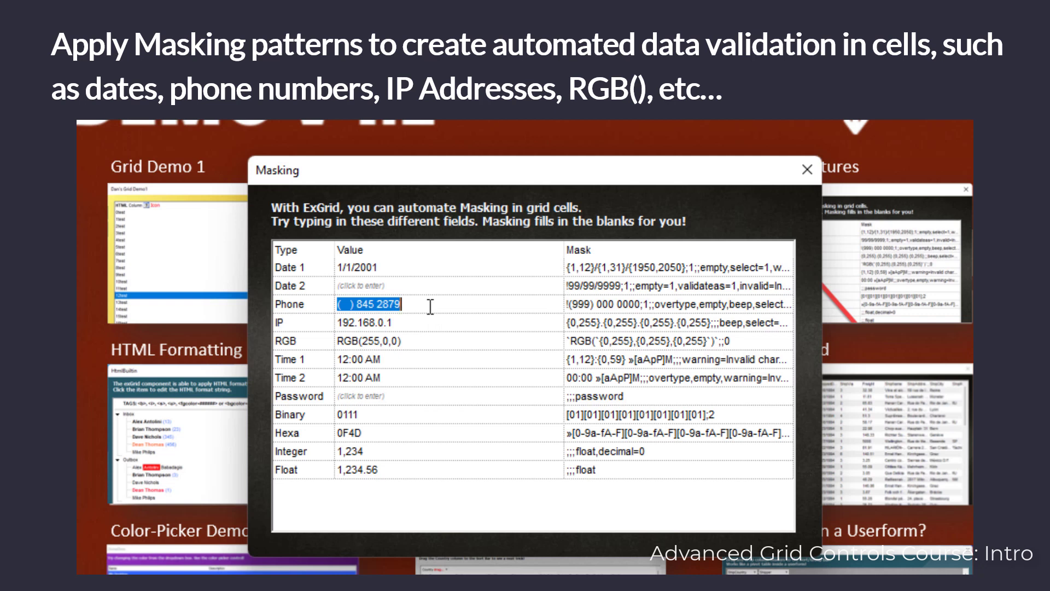
key(Down)
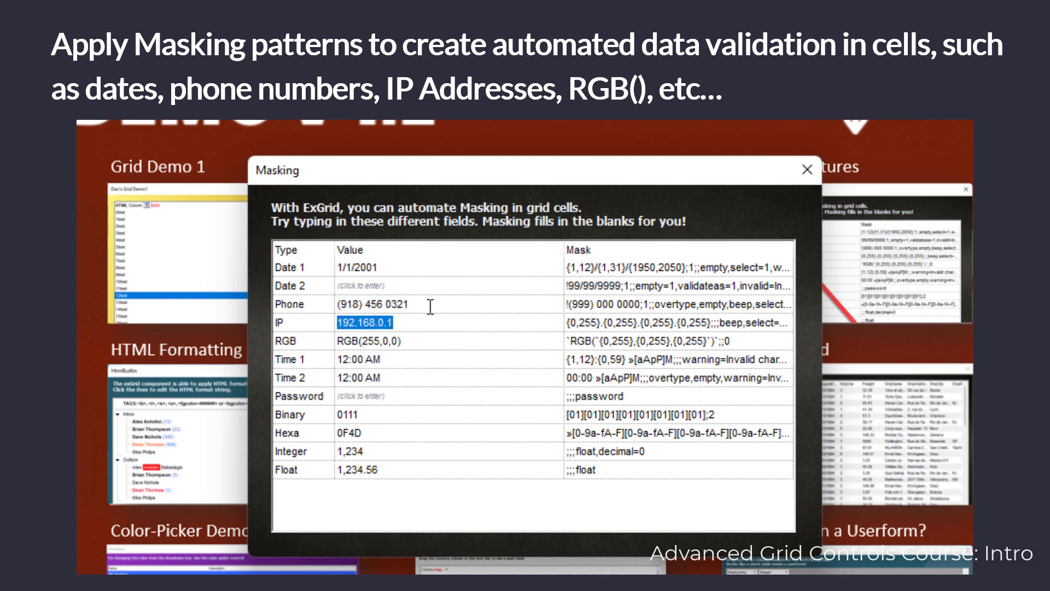
text(192.168.)
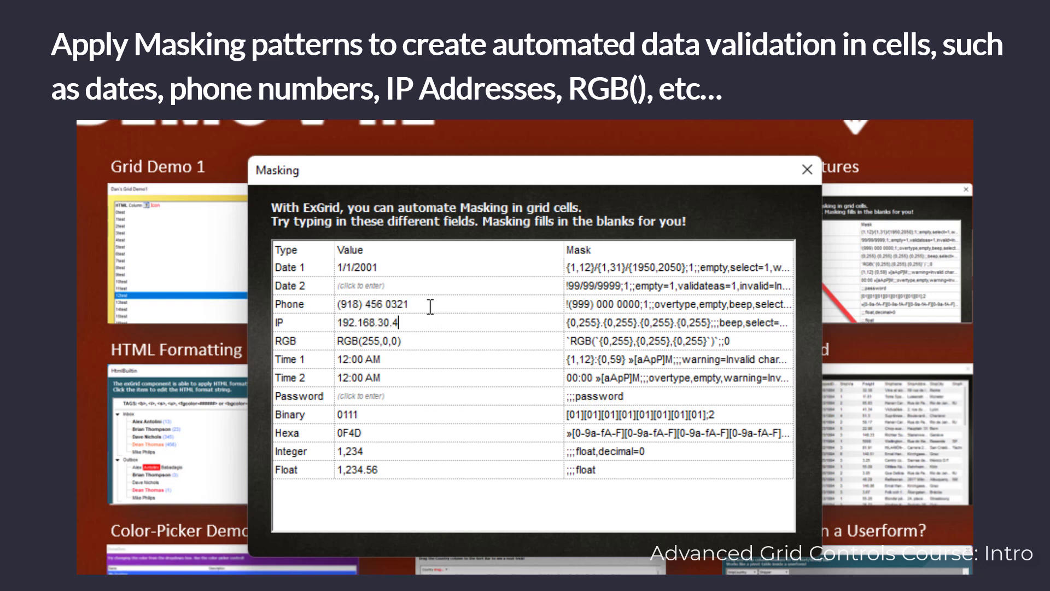
key(Down)
text(255,15)
Set Date 2 to 12/15/1924 and Date 1 to 1/10/2001, then fill password, hex DFED and integer 99,999,999.
click(410, 283)
text(12/15/1924)
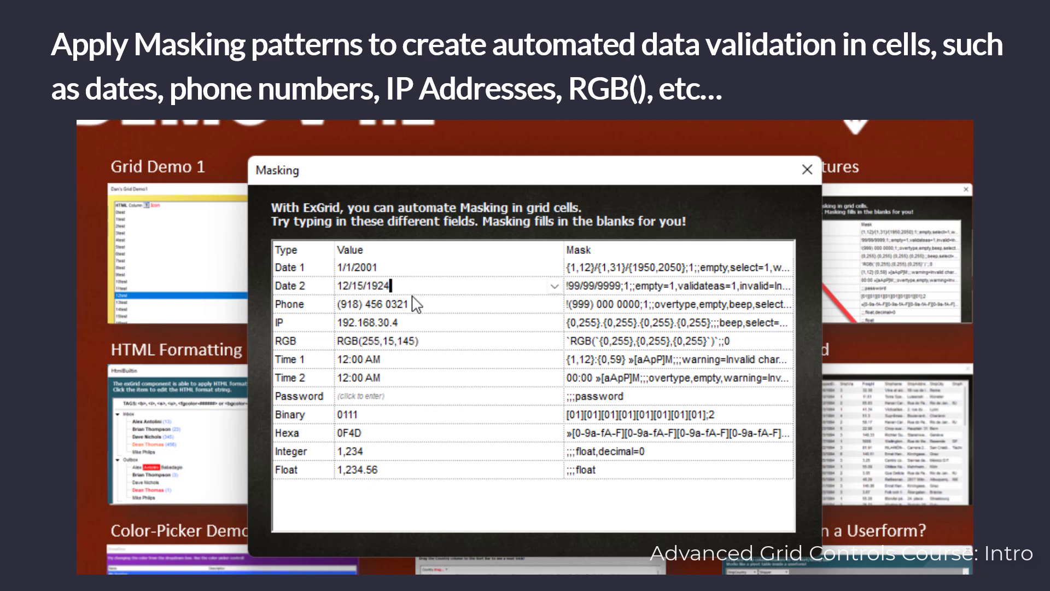
click(552, 268)
click(496, 358)
text(0)
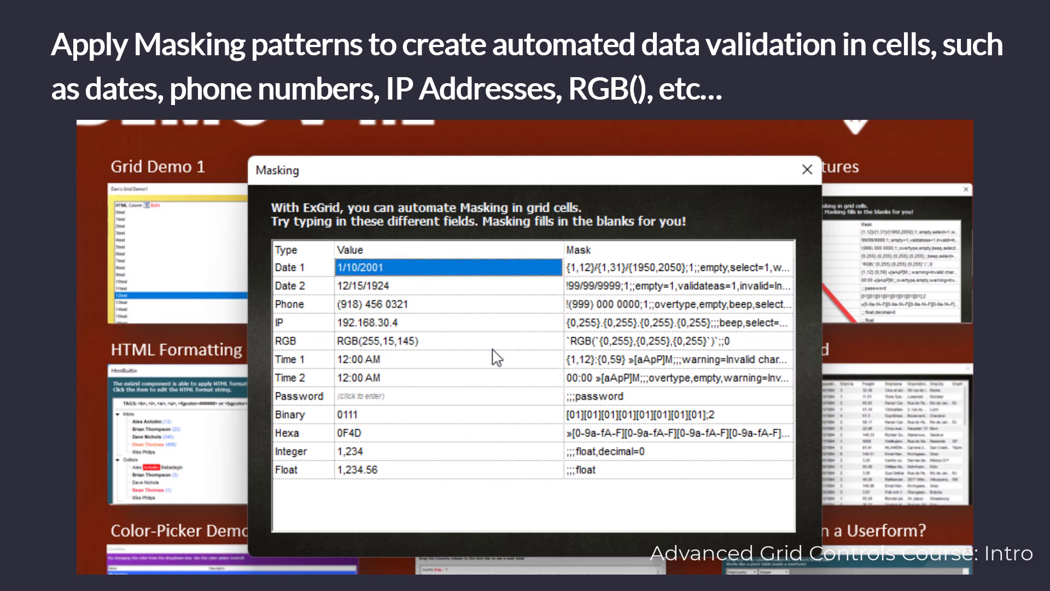
click(450, 399)
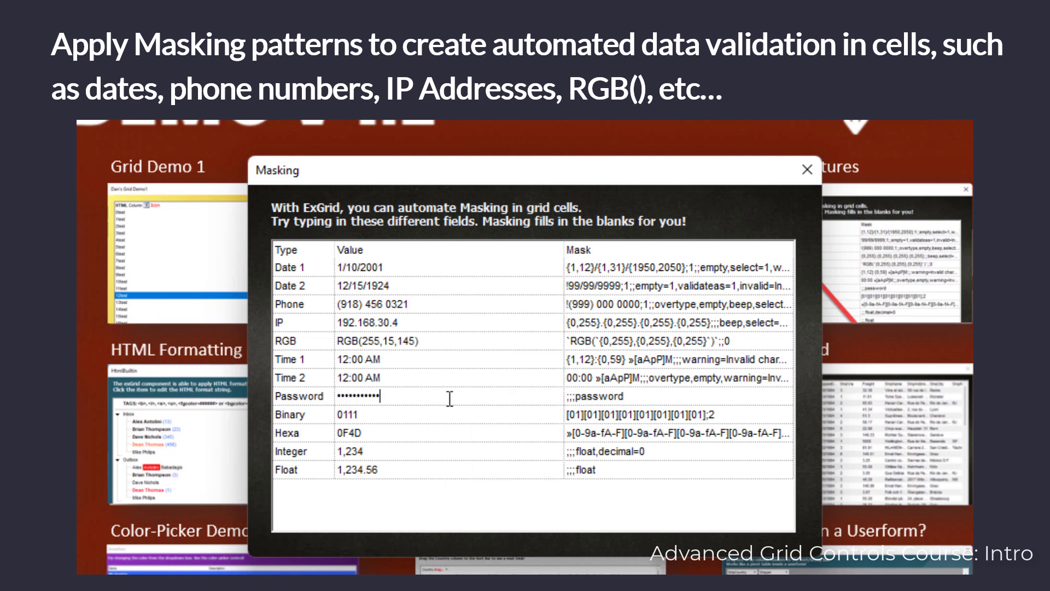
click(438, 433)
text(DFED)
click(430, 450)
text(99,999,999)
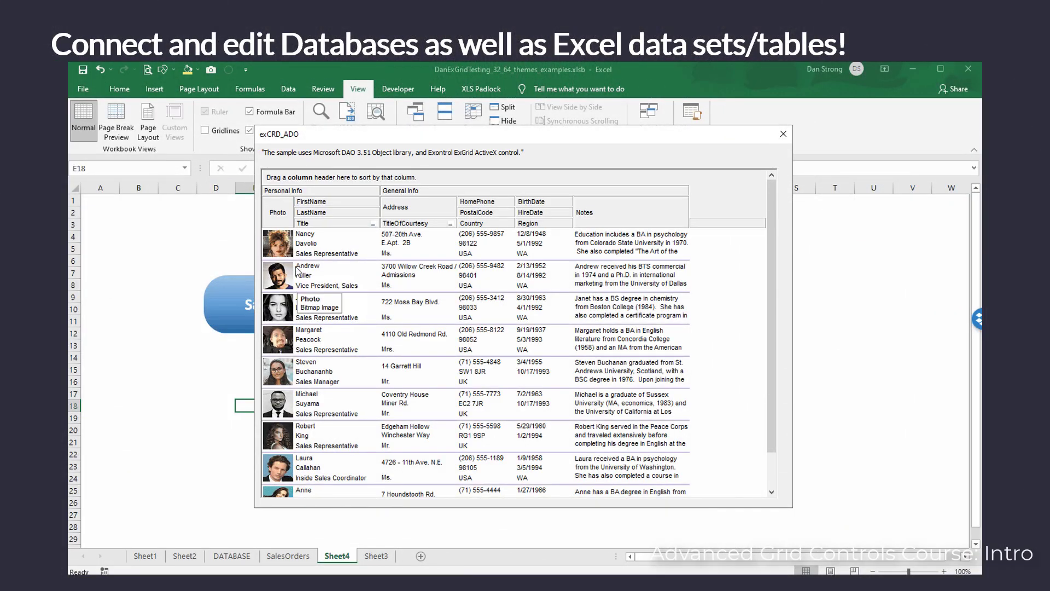
Sort the employees by Country and append a remark to Janet's notes.
click(480, 224)
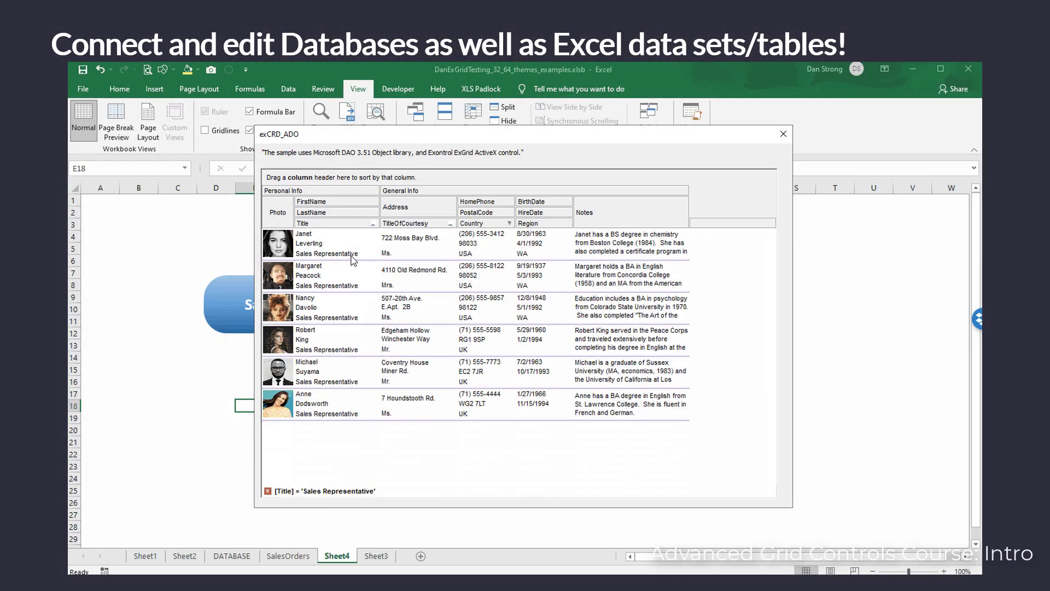
click(645, 252)
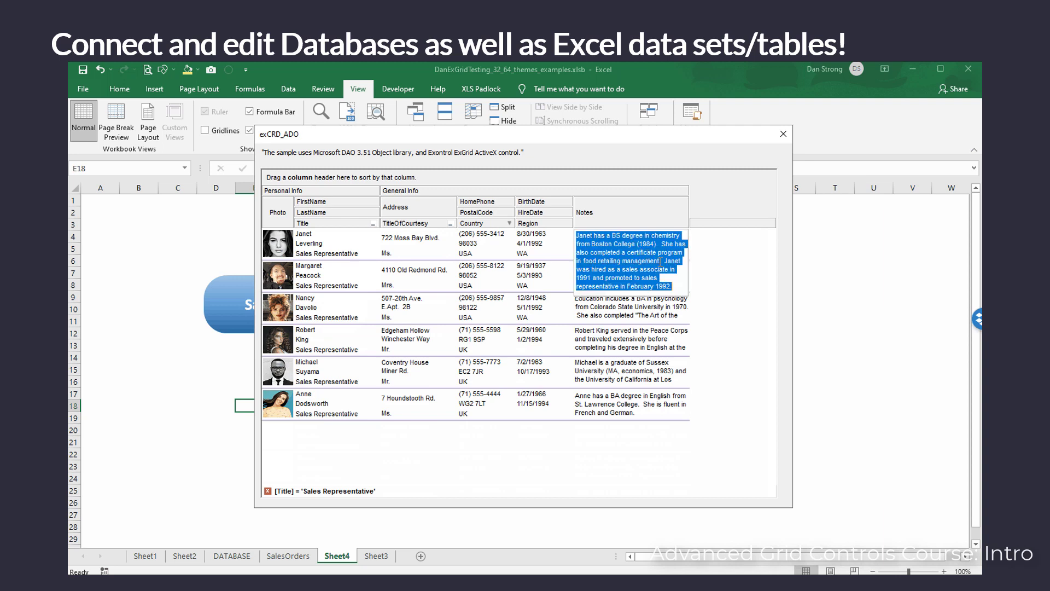
key(End)
text(Loves dan)
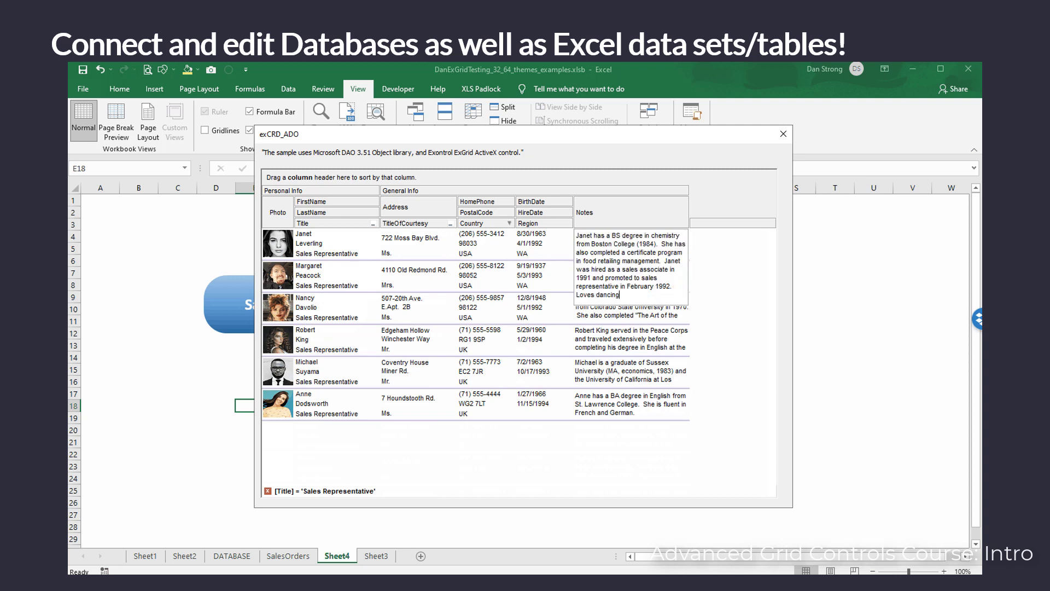
click(743, 263)
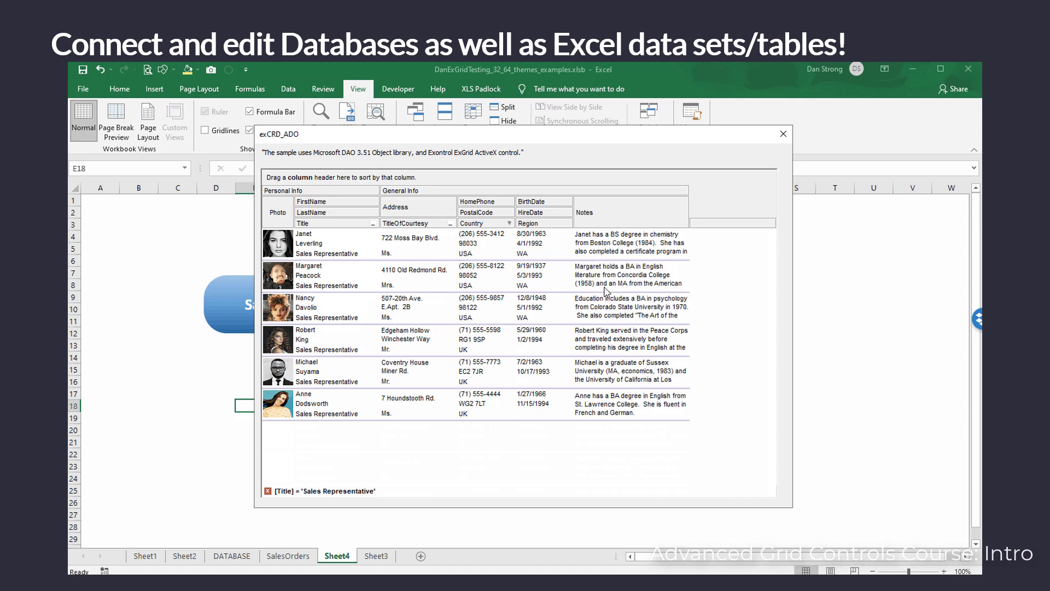
Try editing Margaret's birth date in the calendar and her home phone.
click(552, 264)
click(566, 266)
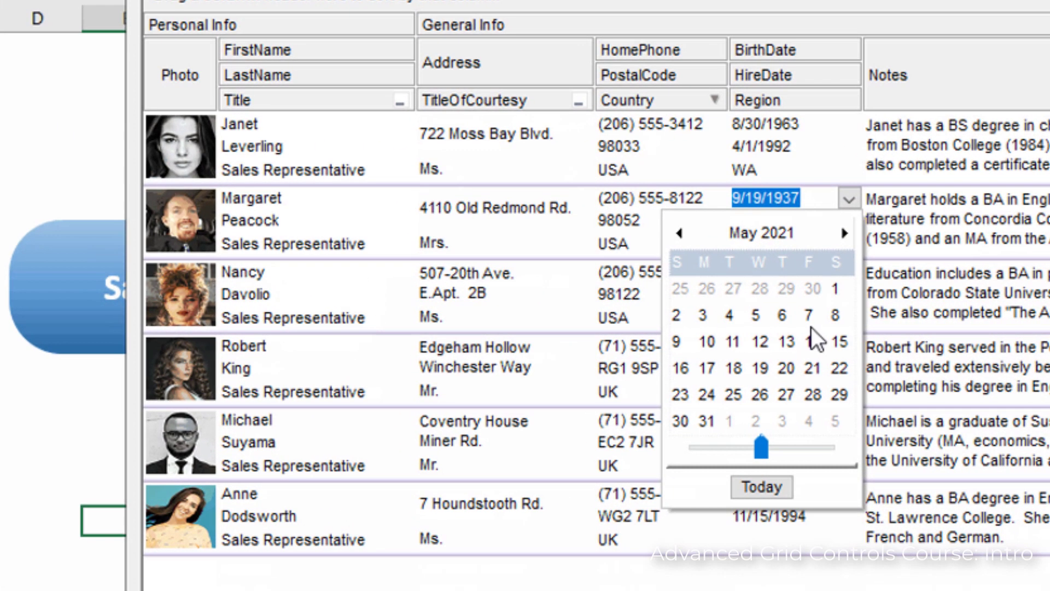
click(567, 267)
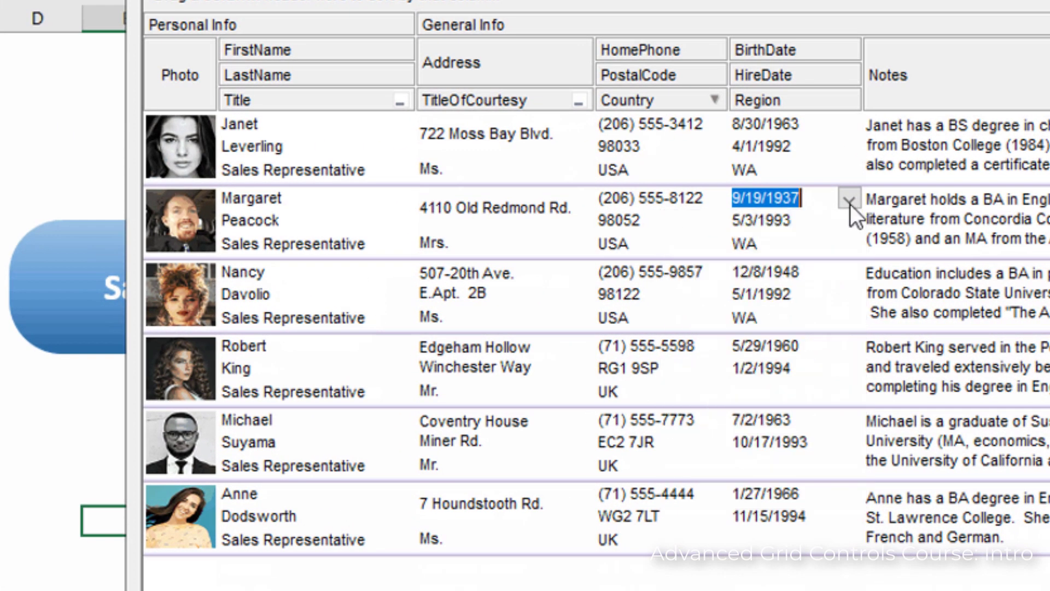
click(691, 198)
text(555) ___-____)
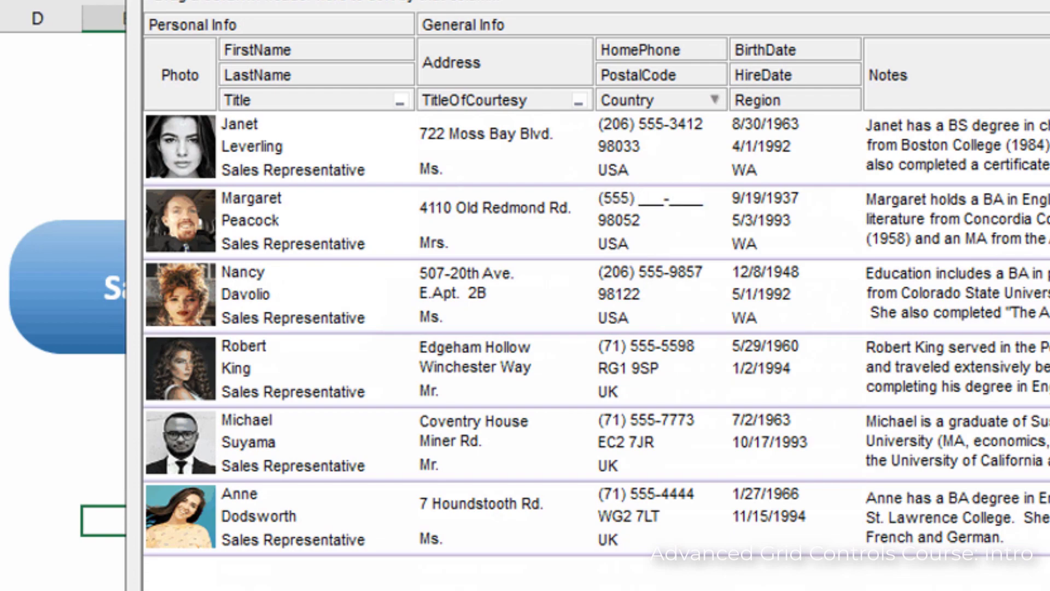
text(234568)
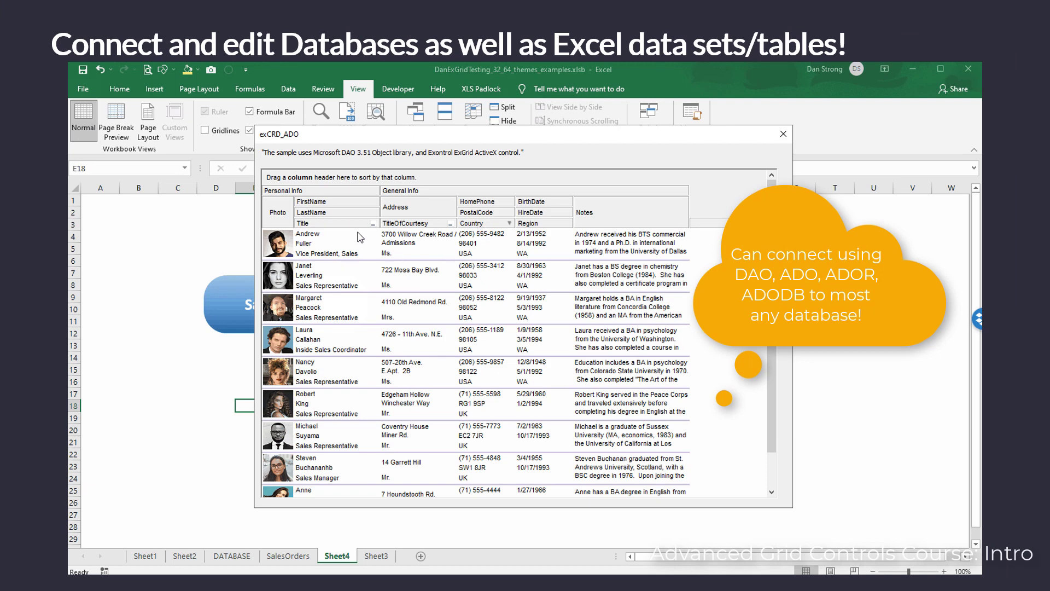
Filter Title to Sales Representative, then reopen Janet's notes for editing.
click(373, 223)
click(353, 257)
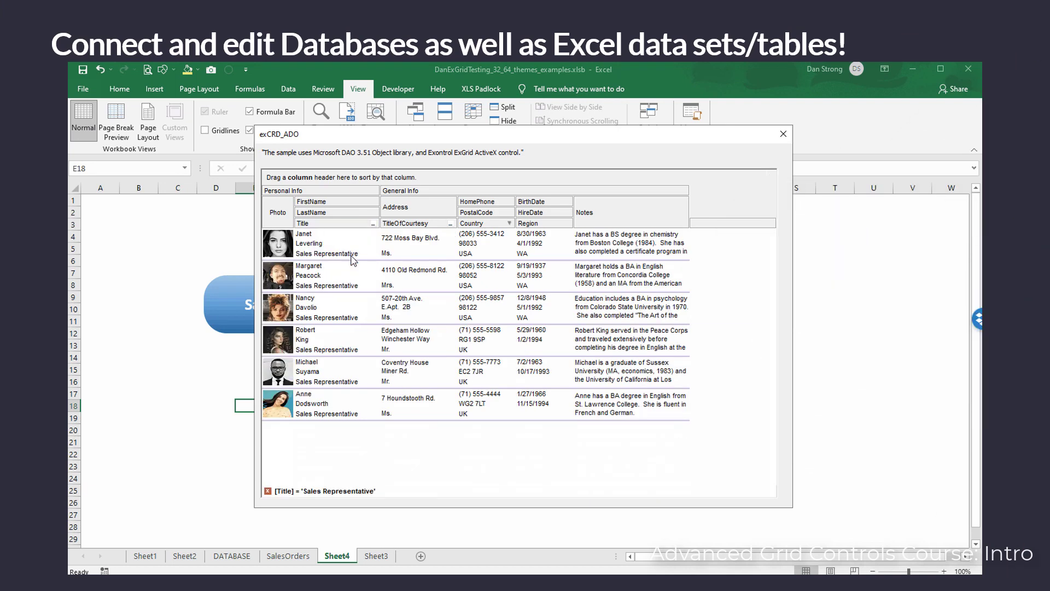
click(646, 253)
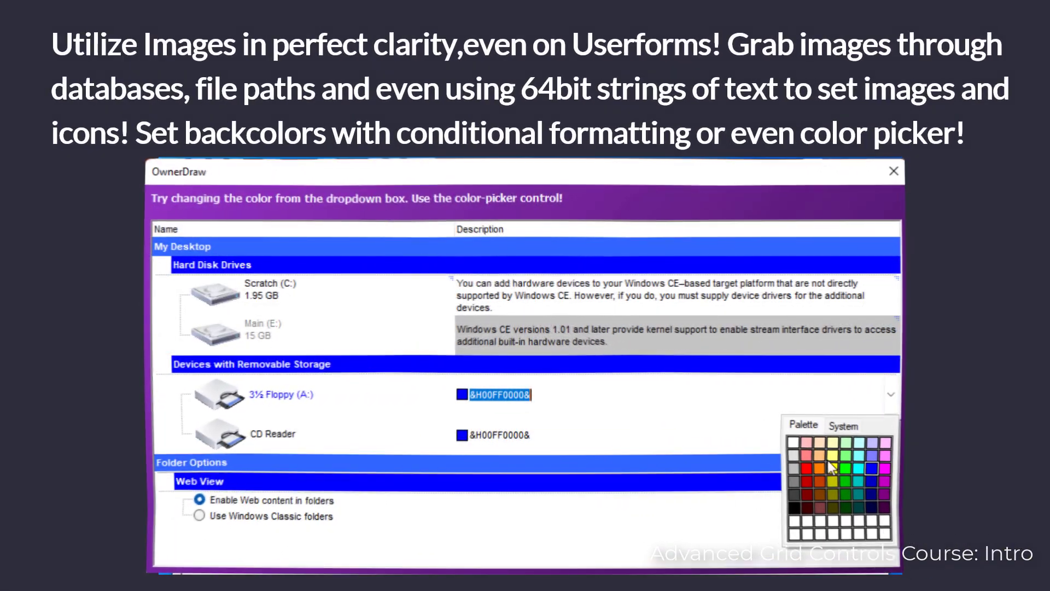
Pick orange as the Floppy colour.
click(820, 469)
key(Down)
key(alt+Down)
Try a custom colour for CD Reader, then apply white.
click(838, 467)
click(806, 467)
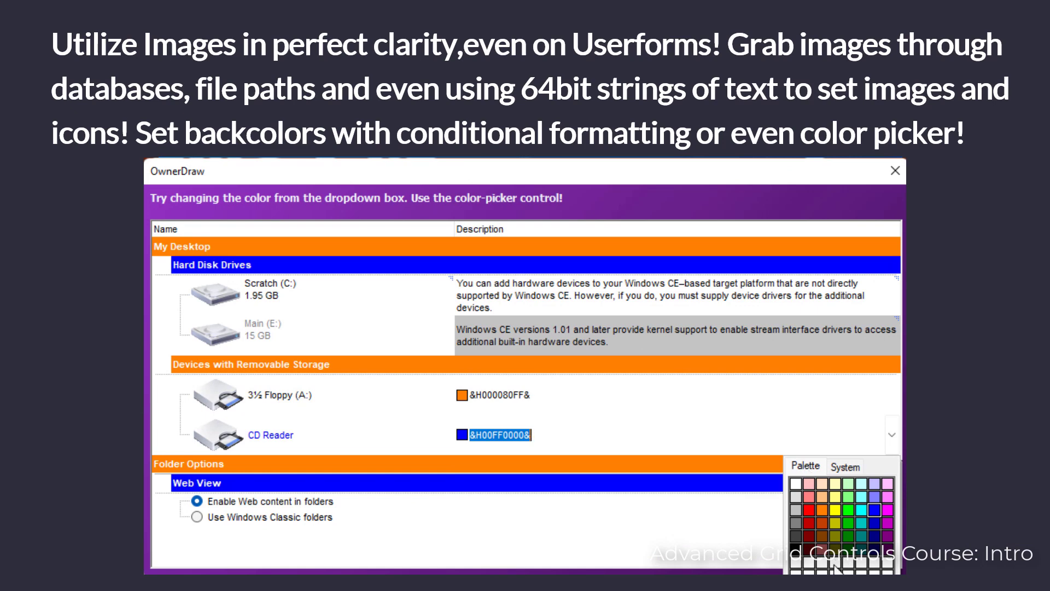
click(832, 566)
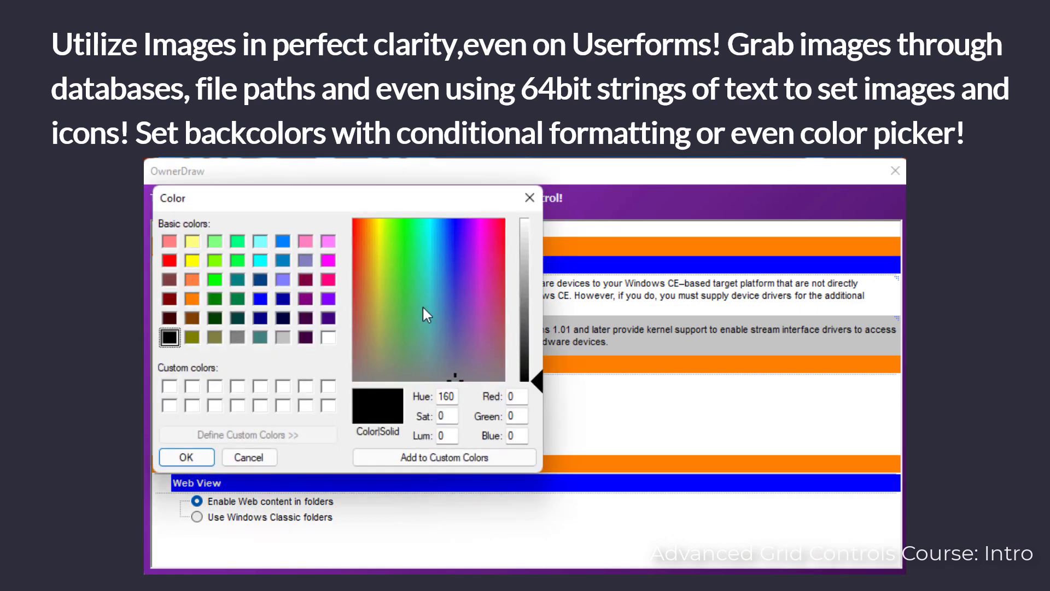
click(383, 320)
click(529, 280)
click(169, 386)
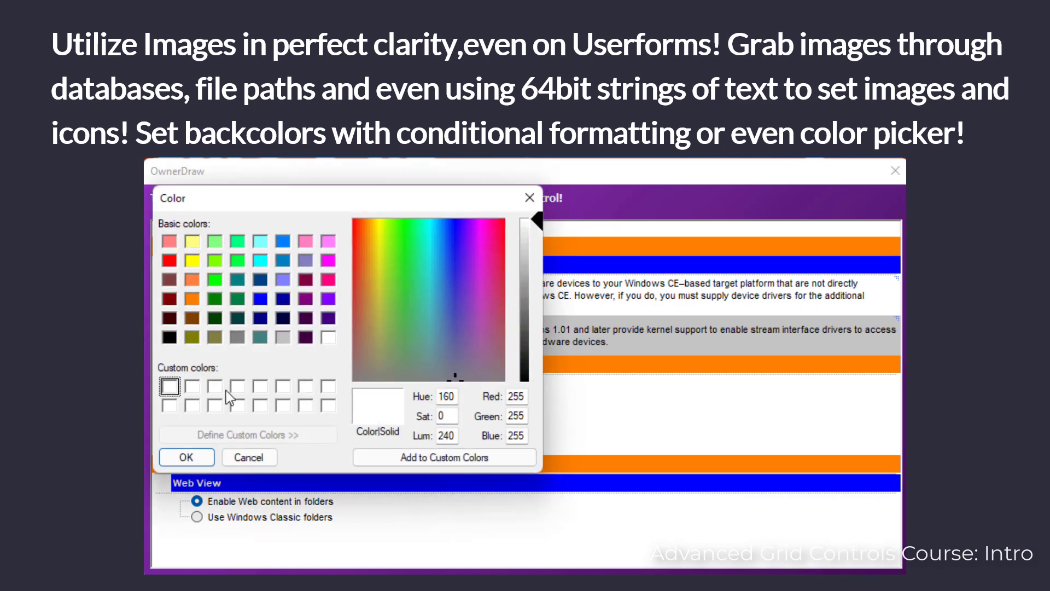
click(187, 459)
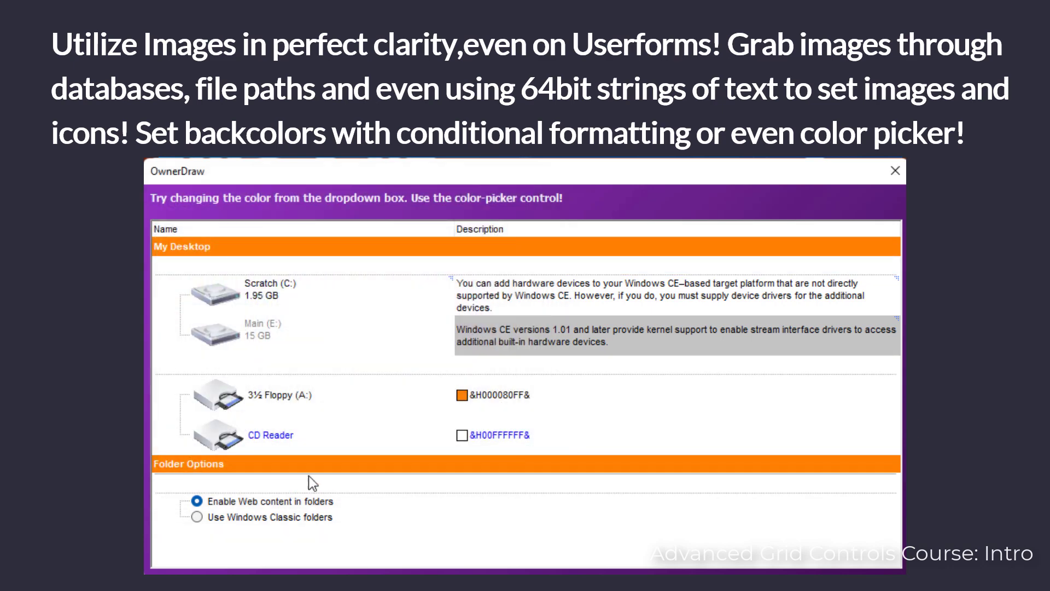
Mix a custom blue-violet shade and set CD Reader to purple.
click(884, 434)
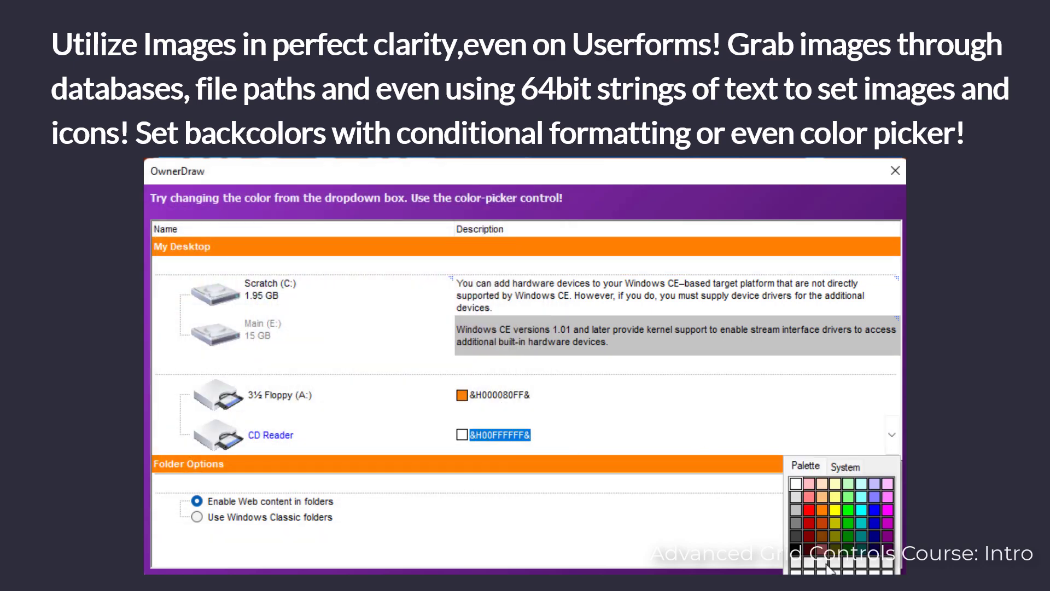
click(829, 565)
click(169, 386)
click(447, 270)
drag(449, 272, 459, 267)
drag(536, 272, 530, 283)
key(Return)
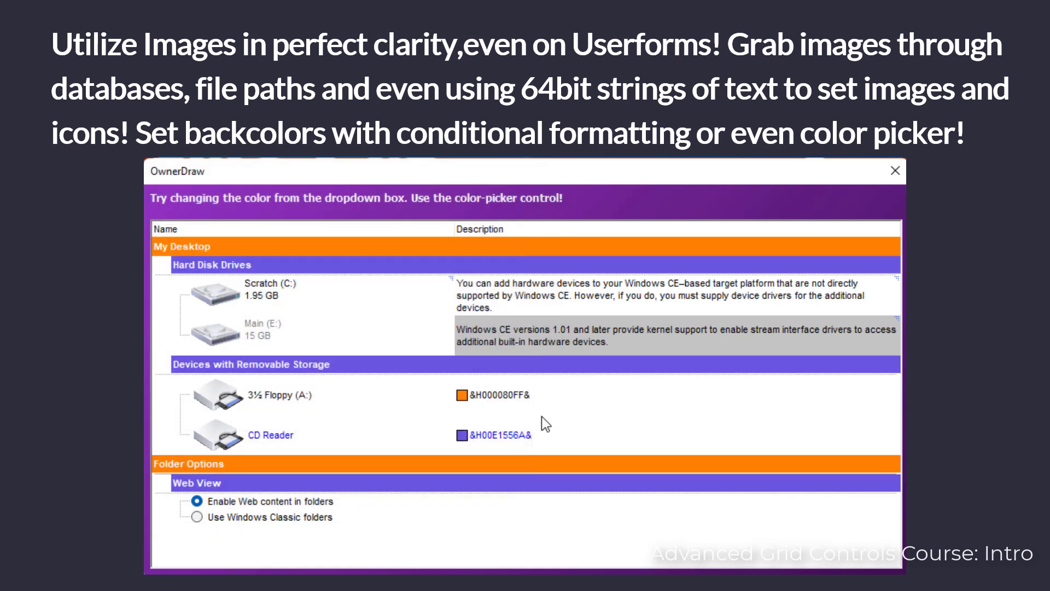
Make Floppy red, choose Windows Classic folders, and collapse Folder Options and Removable Storage groups.
click(894, 392)
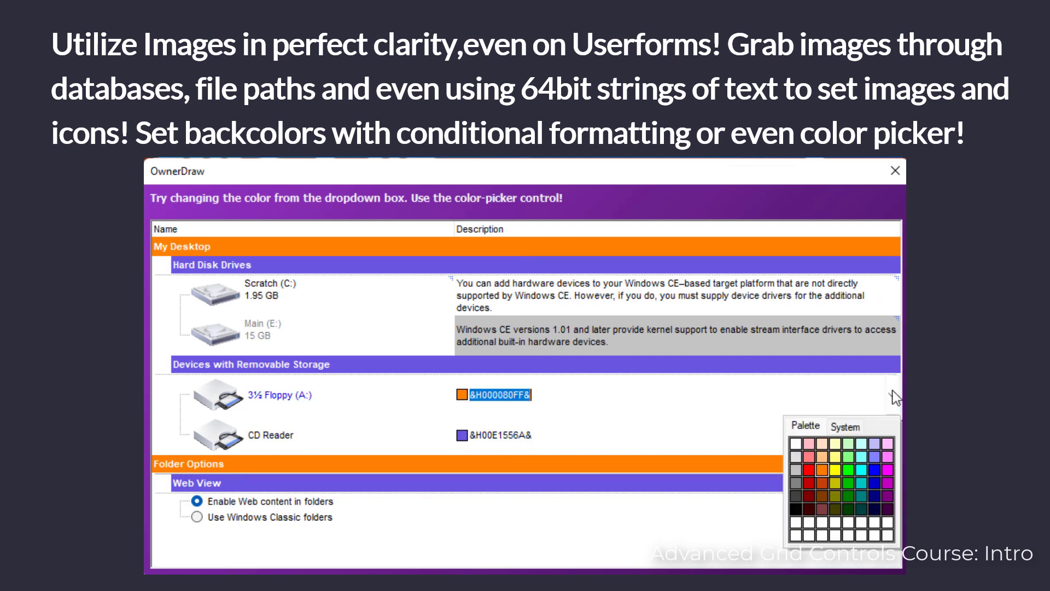
click(811, 473)
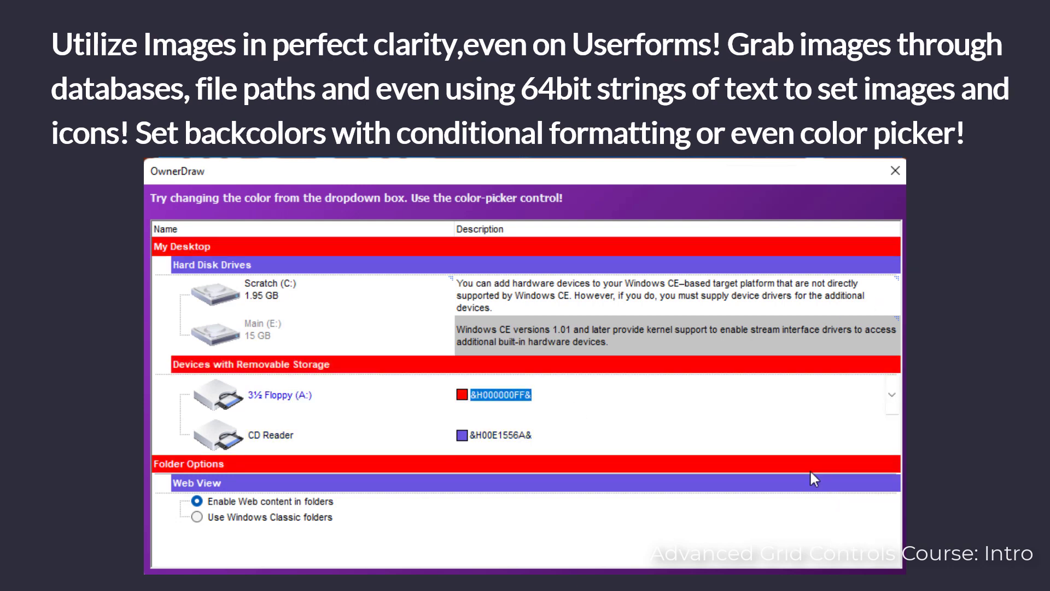
click(197, 517)
click(210, 468)
click(354, 365)
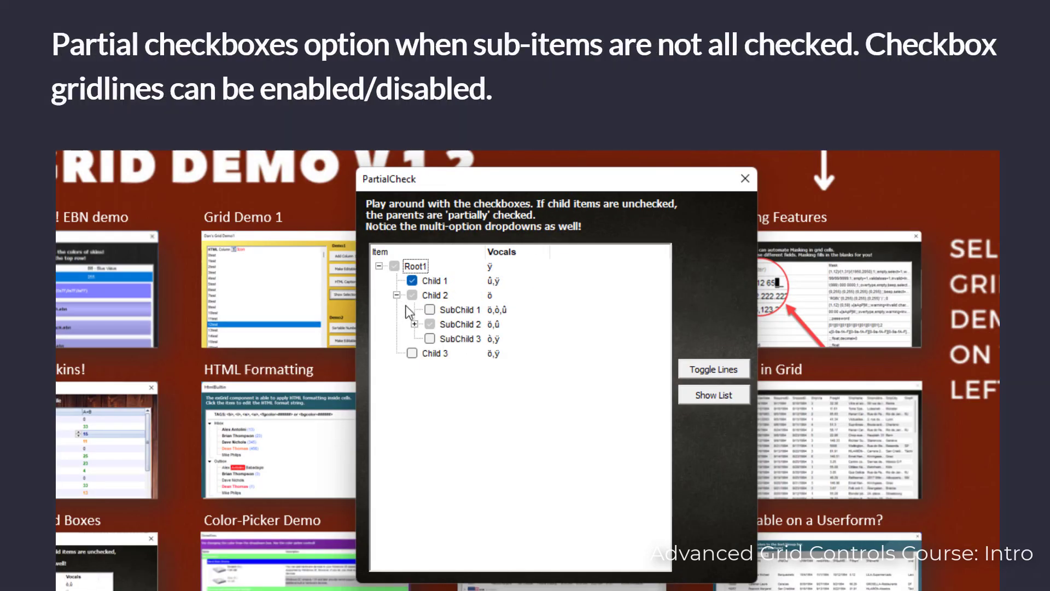
Expand the nested SubChild and Child nodes and toggle SubChild 12 and 13 checks.
click(415, 324)
click(447, 338)
click(468, 396)
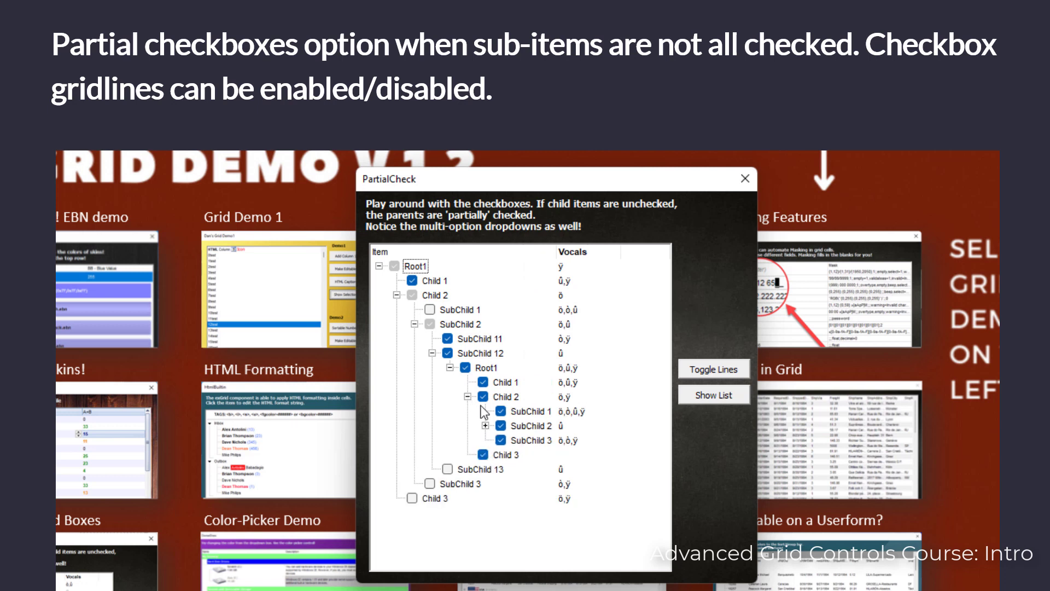
click(485, 426)
click(519, 455)
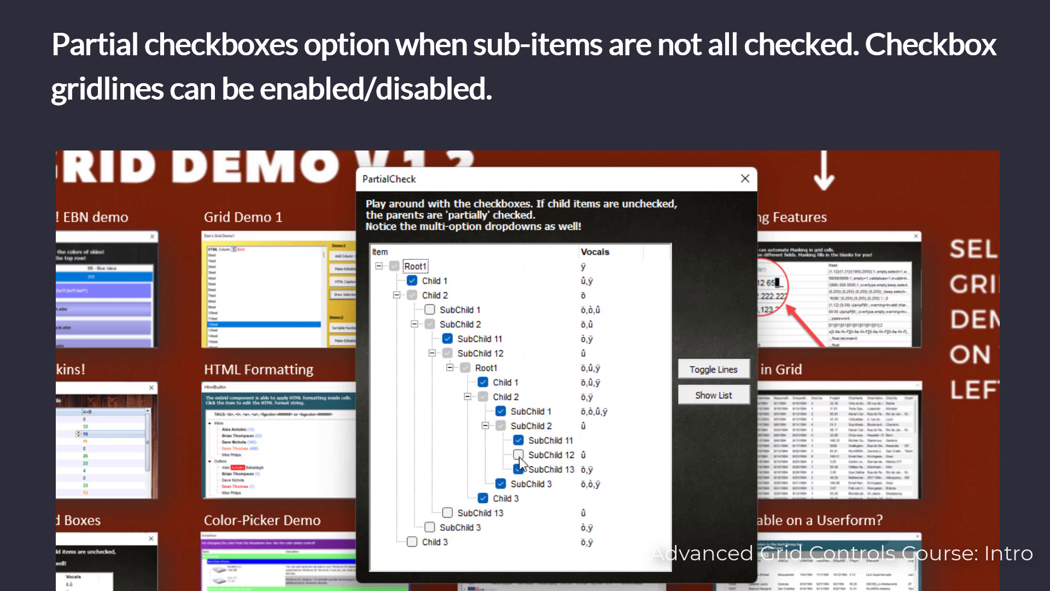
click(519, 456)
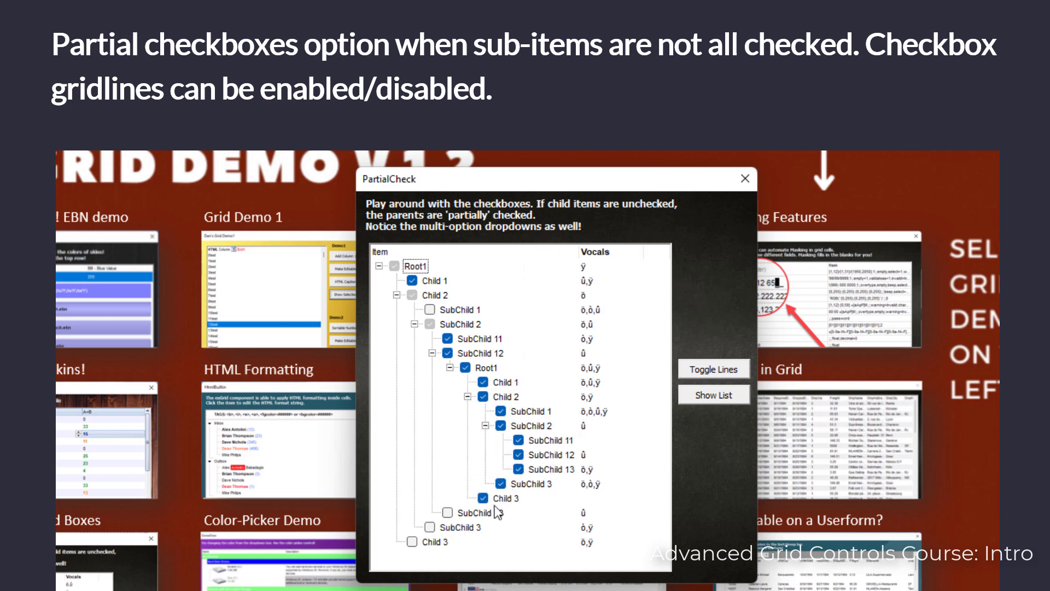
click(449, 515)
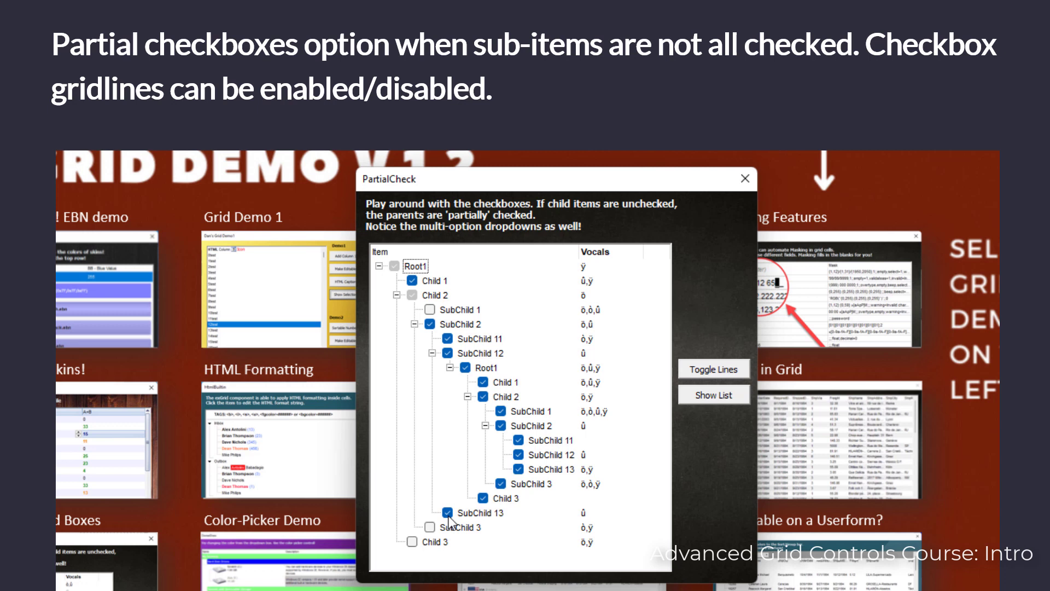
List all tree items, then remove ò from SubChild 1's Vocals.
click(722, 401)
click(612, 535)
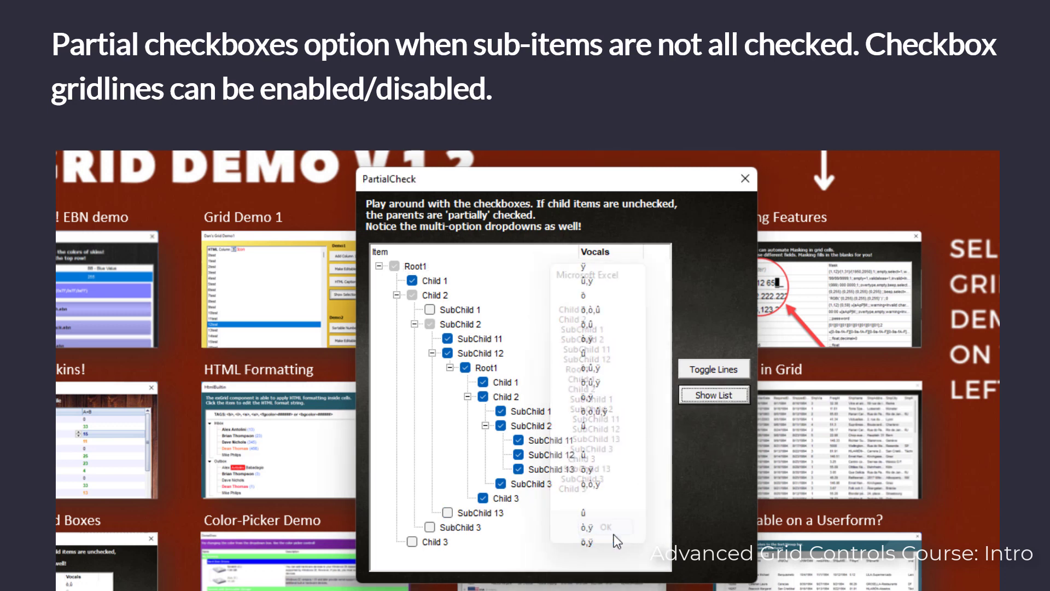
click(608, 413)
click(637, 412)
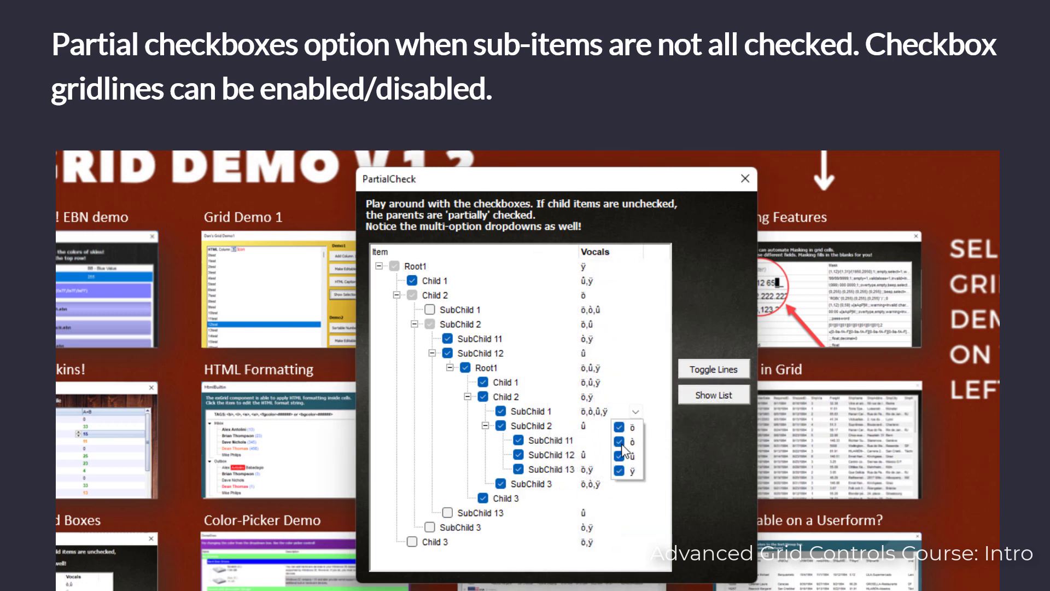
click(619, 442)
click(656, 433)
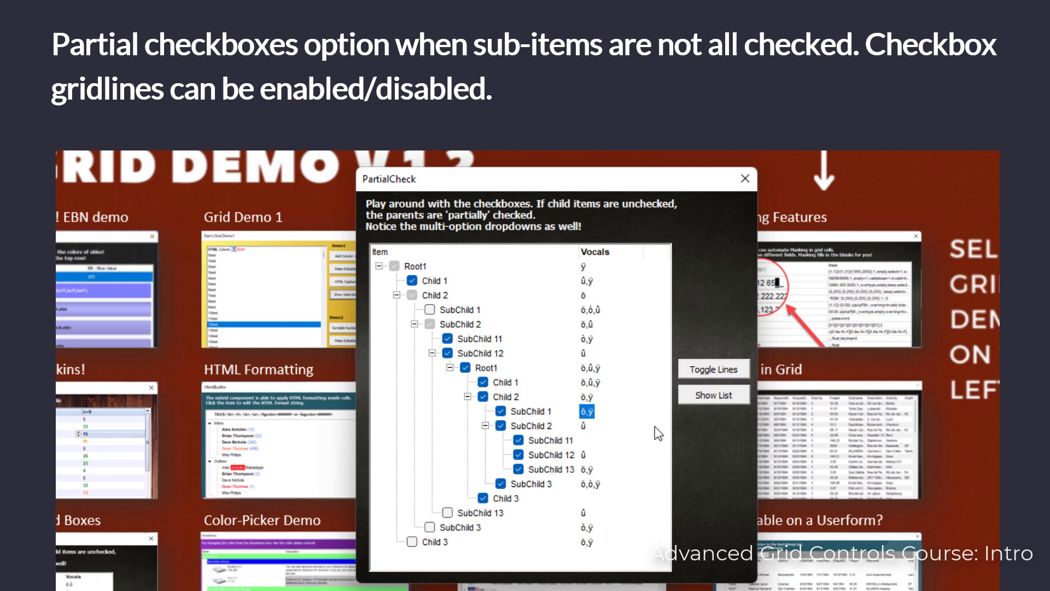
Remove ò and ö from Root1's Vocals and toggle the tree lines.
click(607, 368)
click(634, 370)
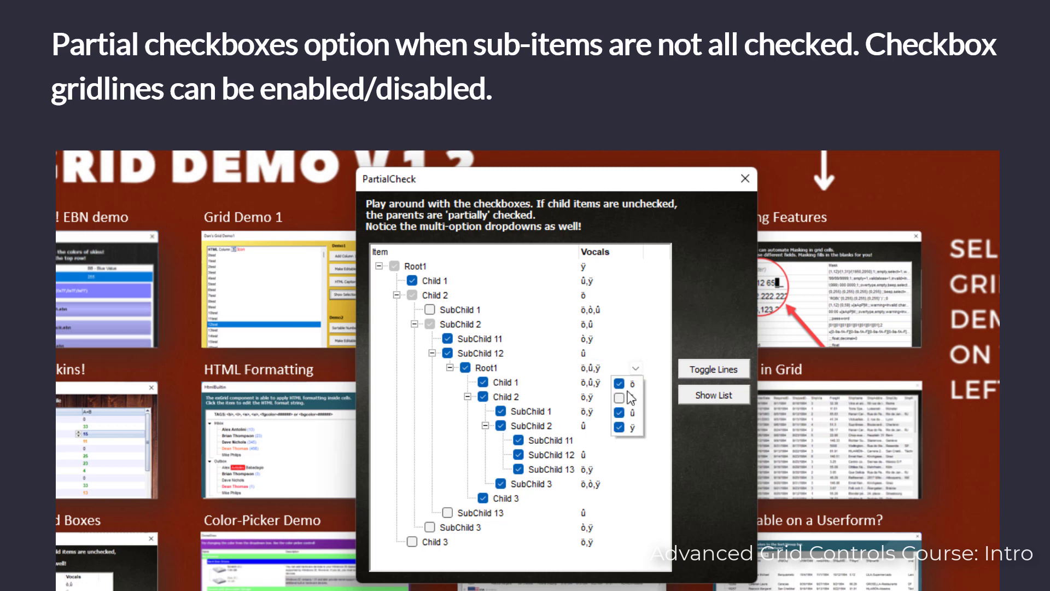
click(620, 397)
click(620, 397)
click(658, 378)
click(697, 371)
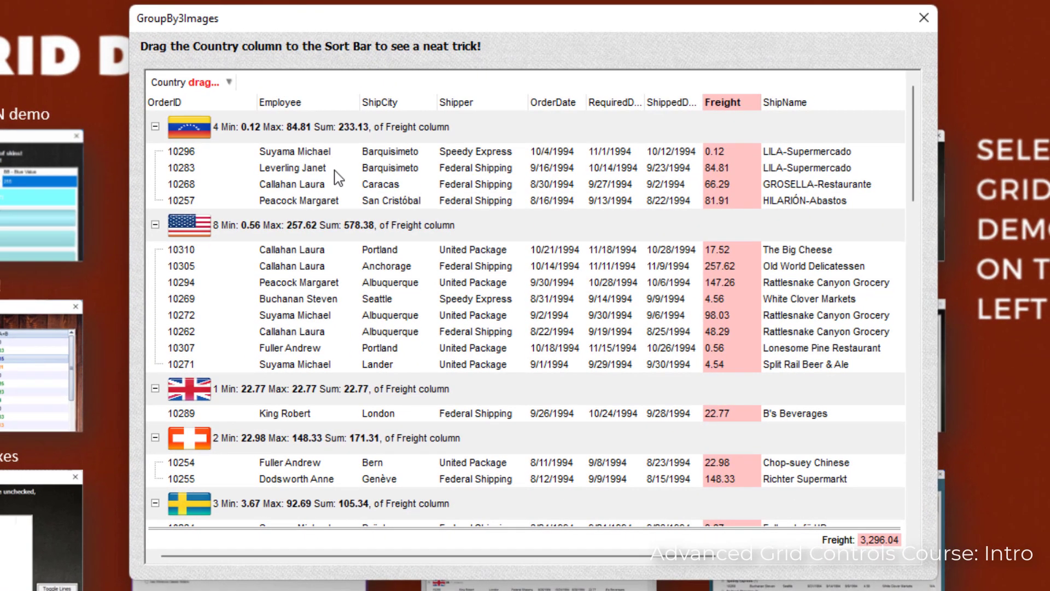
Collapse Venezuela, select order 10305, sort by ShipCity, and close the orders form.
click(164, 134)
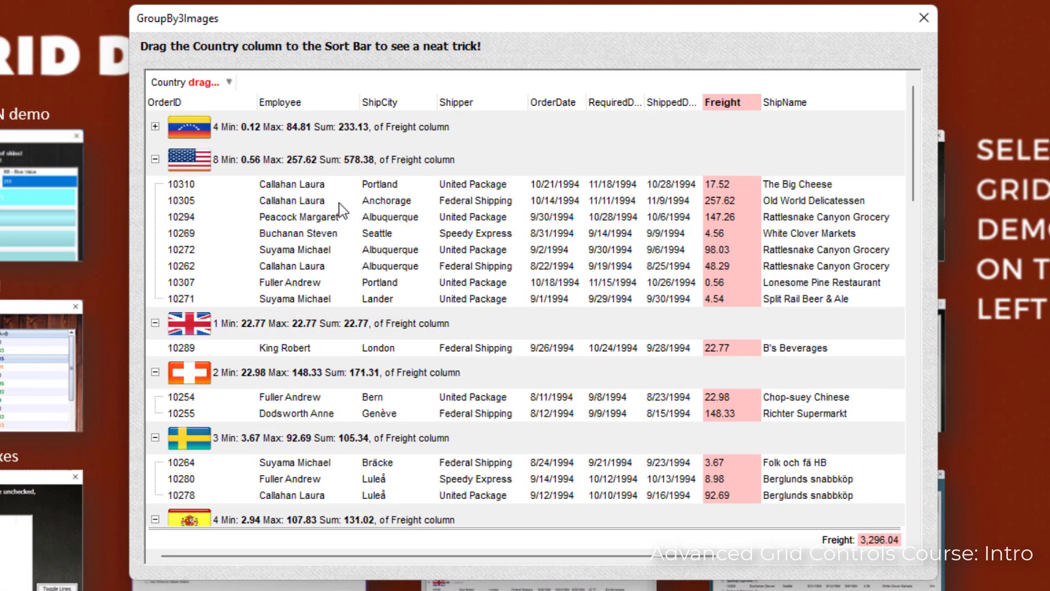
click(362, 207)
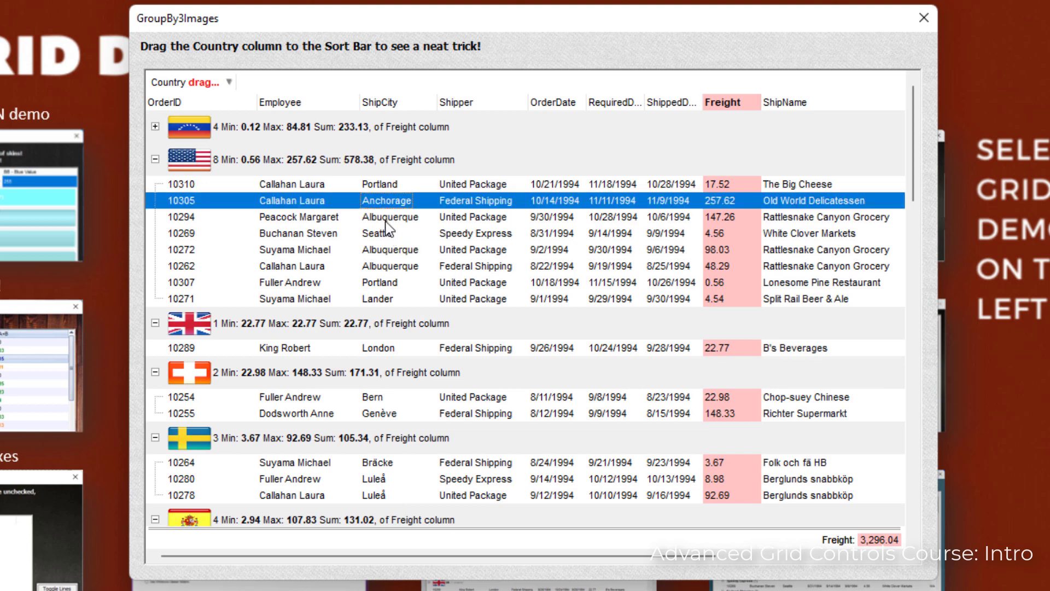
click(397, 99)
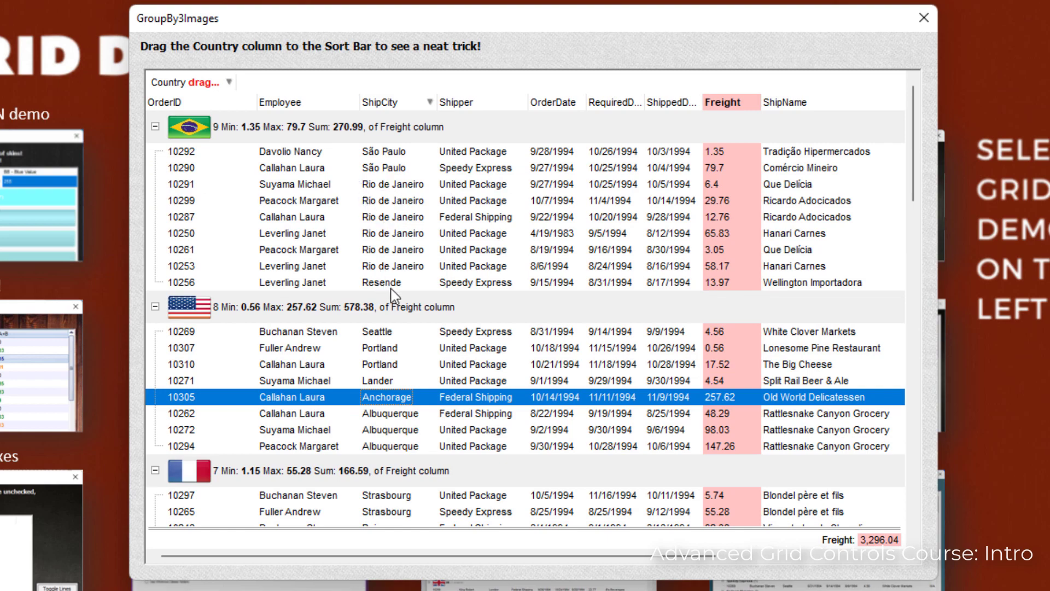
scroll(390, 296, down, 4)
scroll(394, 298, down, 2)
scroll(395, 299, down, 1)
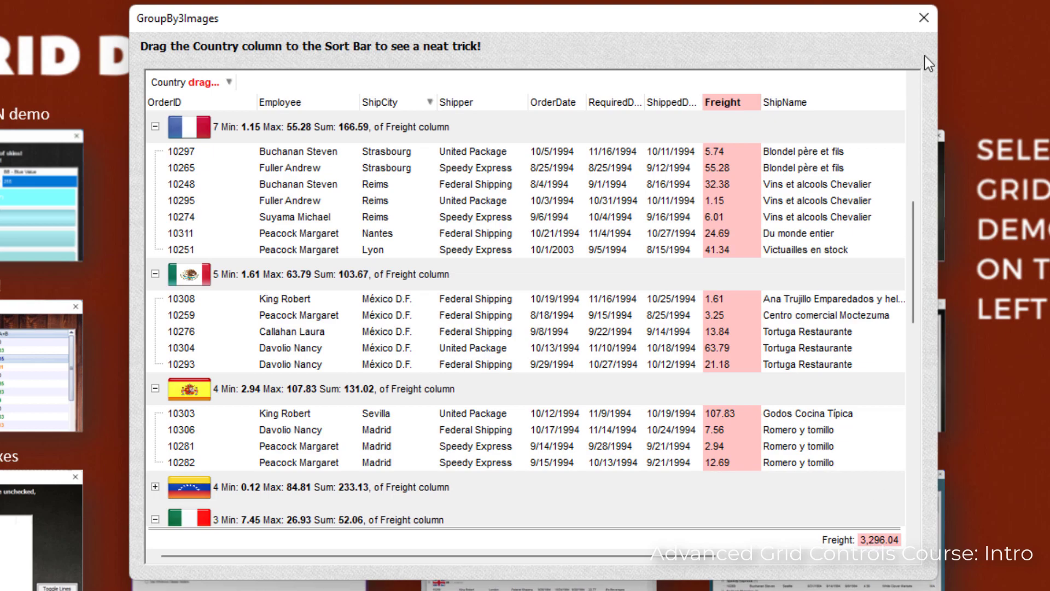
click(924, 18)
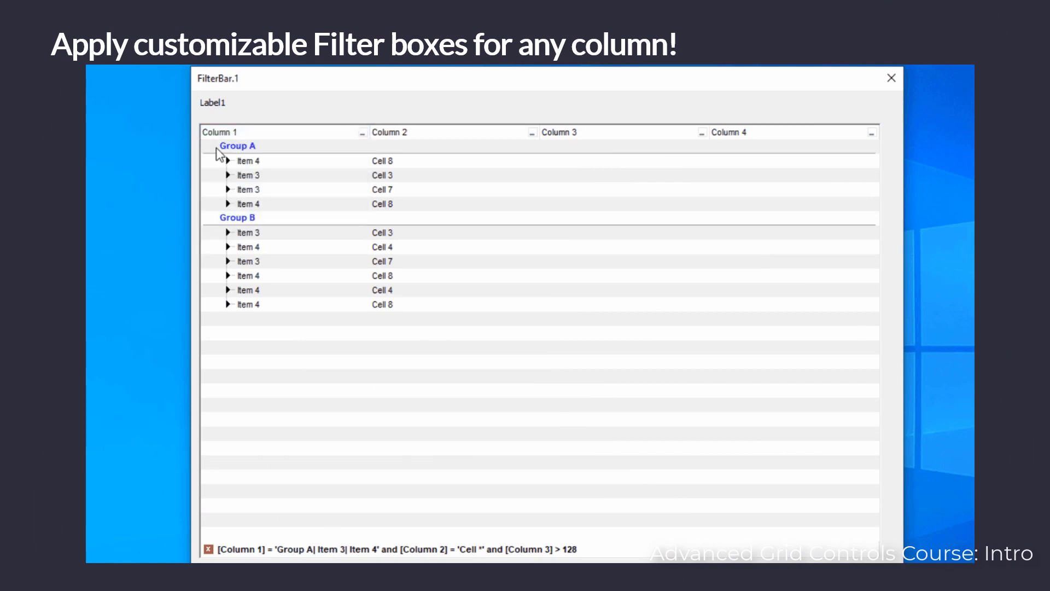
Clear Column 1's filter, filter to Group A, Item 3 and Item 4, then remove it.
click(361, 133)
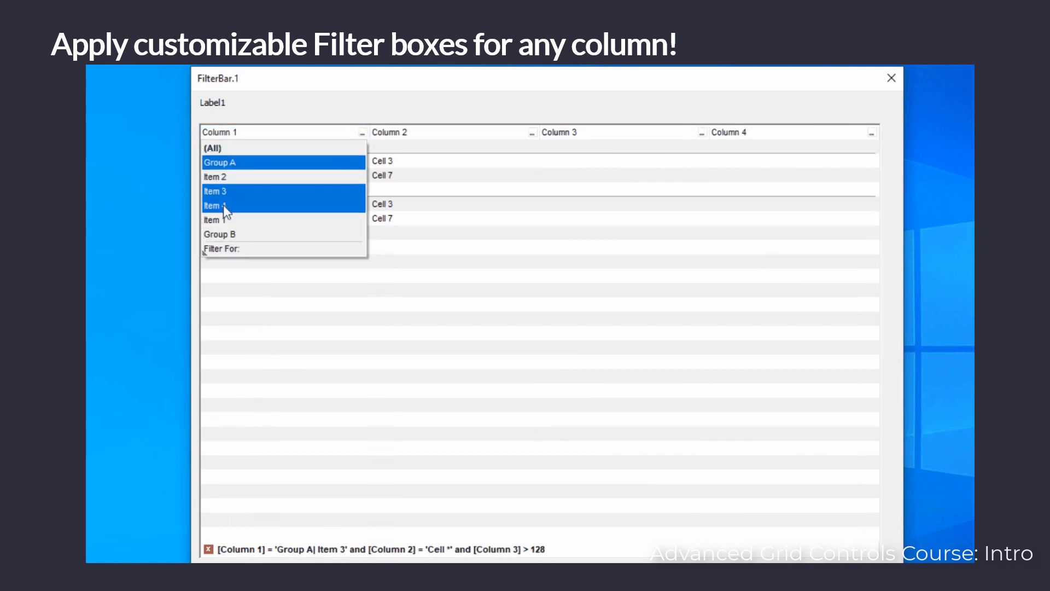
click(224, 204)
click(361, 133)
click(256, 148)
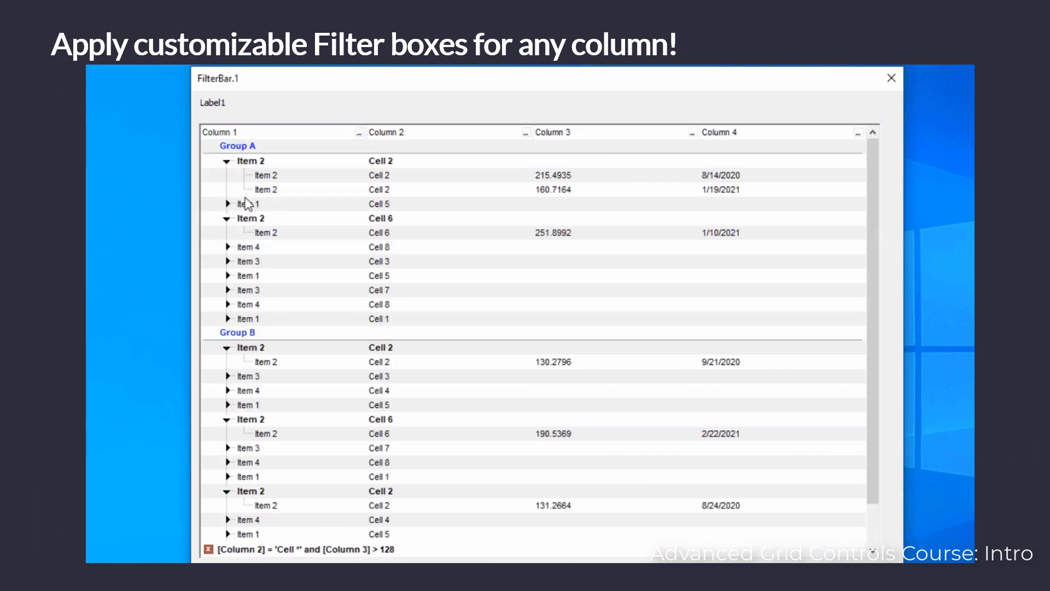
click(362, 134)
click(226, 204)
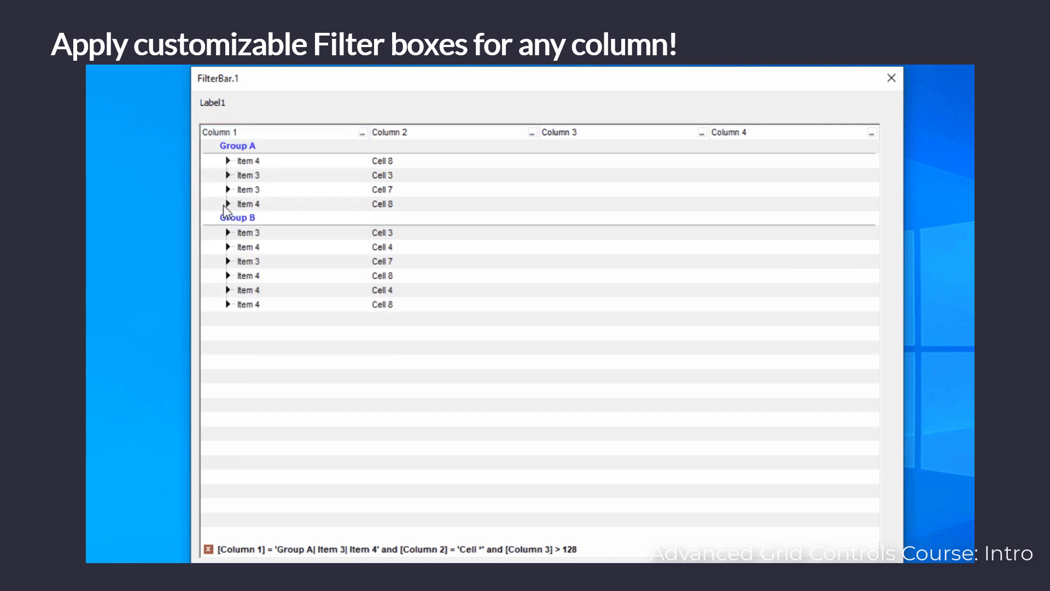
click(361, 131)
click(238, 147)
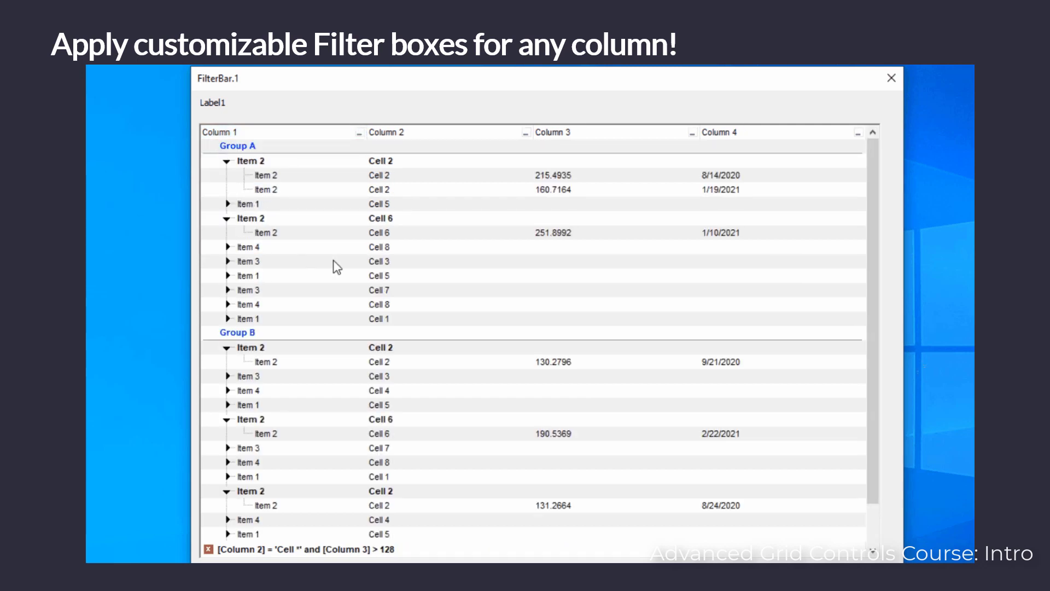
Toggle Item 4 in and out of the Column 1 filter alongside Item 3.
click(361, 133)
click(223, 204)
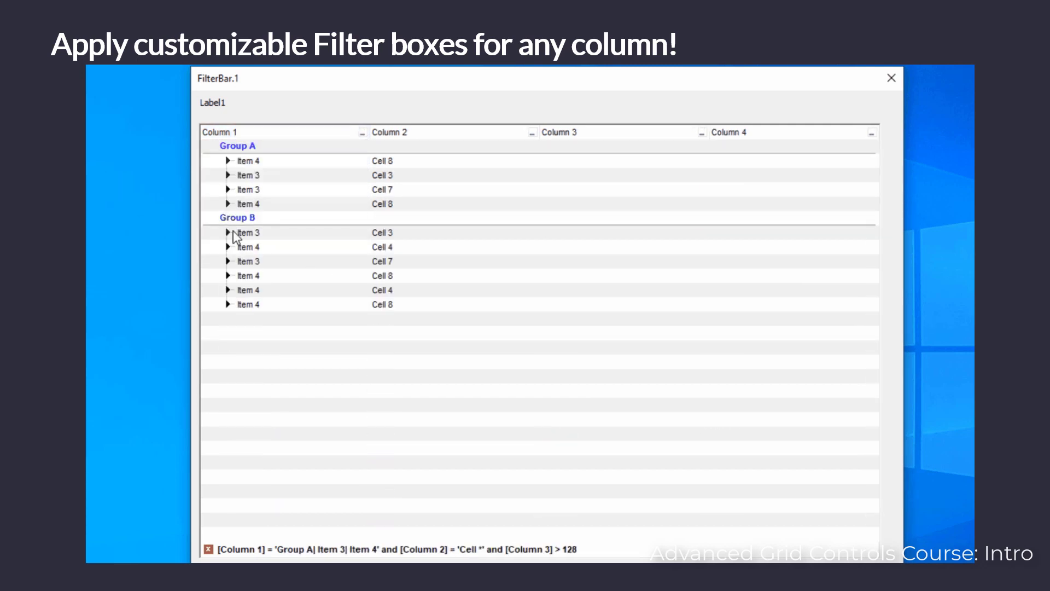
click(361, 132)
click(223, 205)
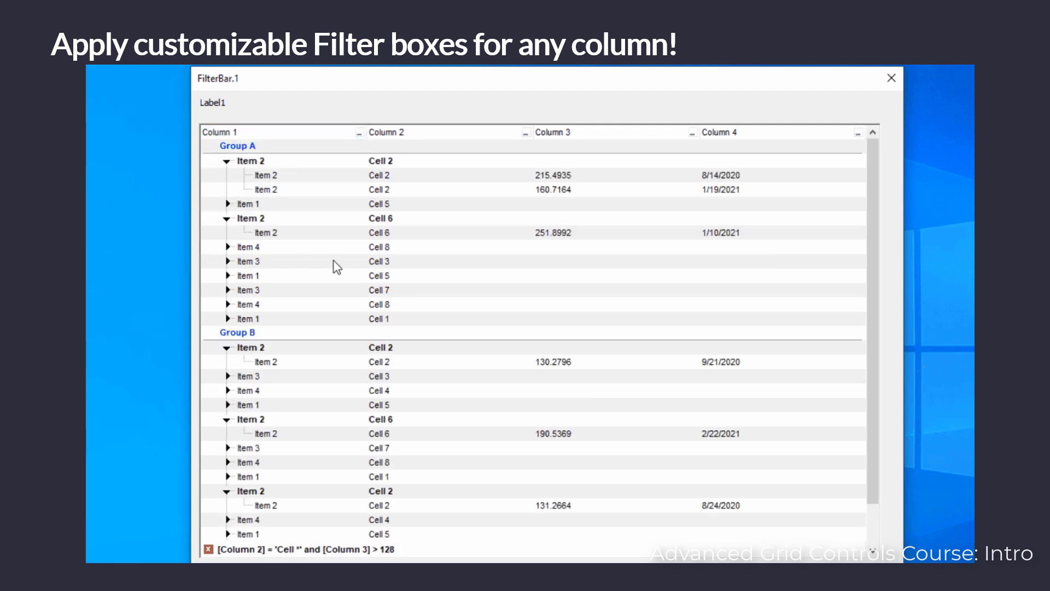
click(361, 133)
click(224, 203)
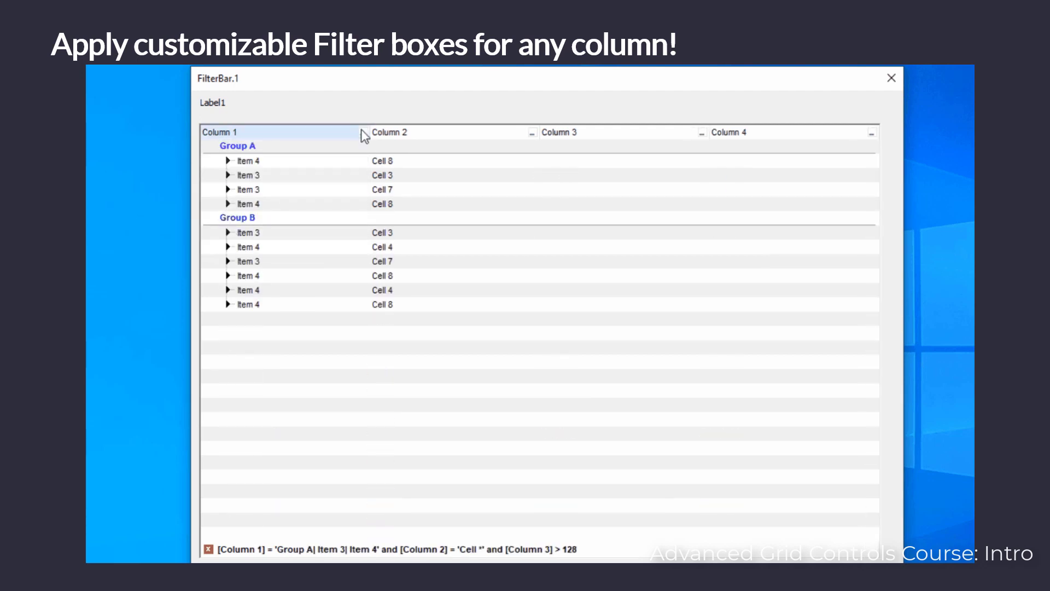
click(361, 132)
click(246, 204)
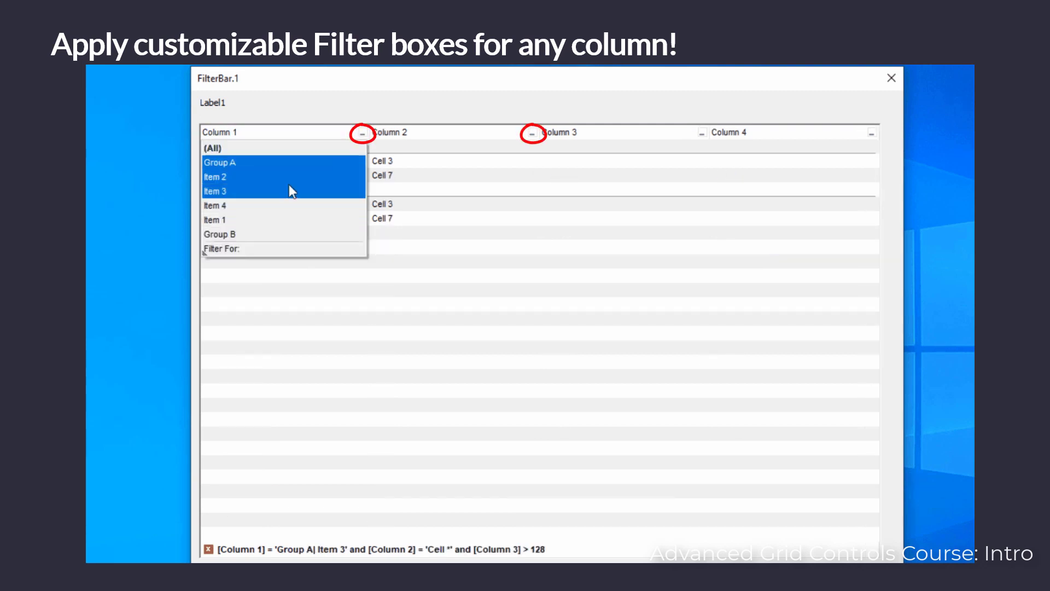
click(263, 204)
Reapply Group A, Item 3 and Item 4 to Column 1, clear it, then add another item.
click(361, 133)
click(218, 150)
click(361, 132)
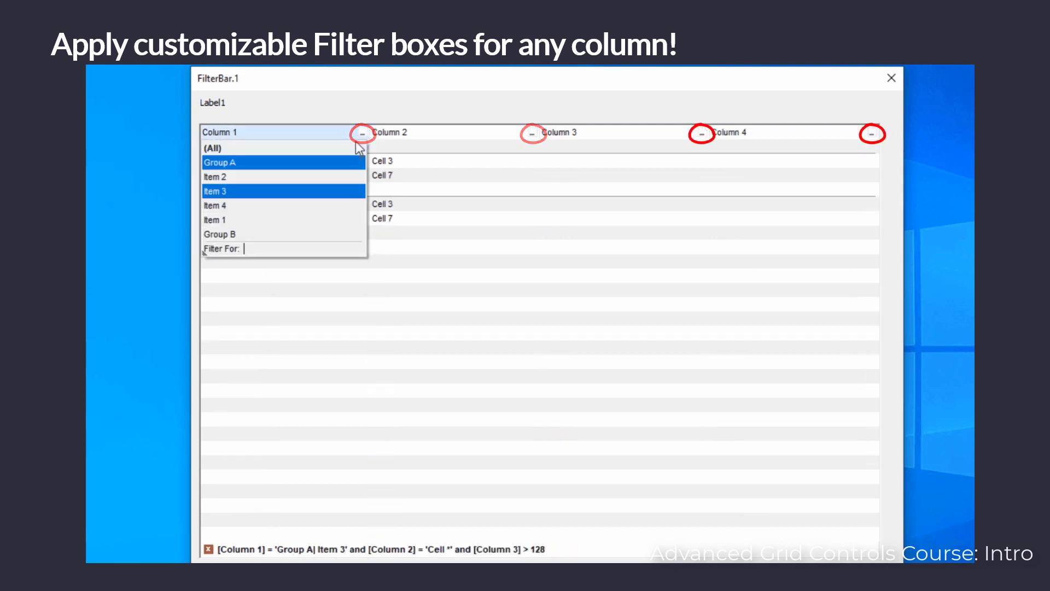
click(238, 205)
click(362, 132)
click(256, 150)
click(362, 132)
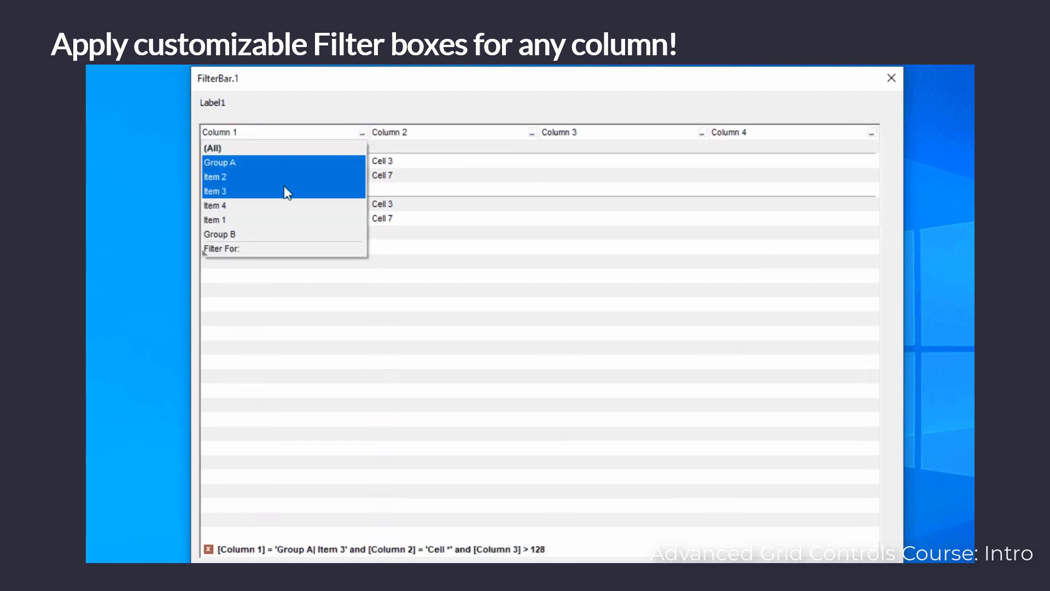
click(238, 205)
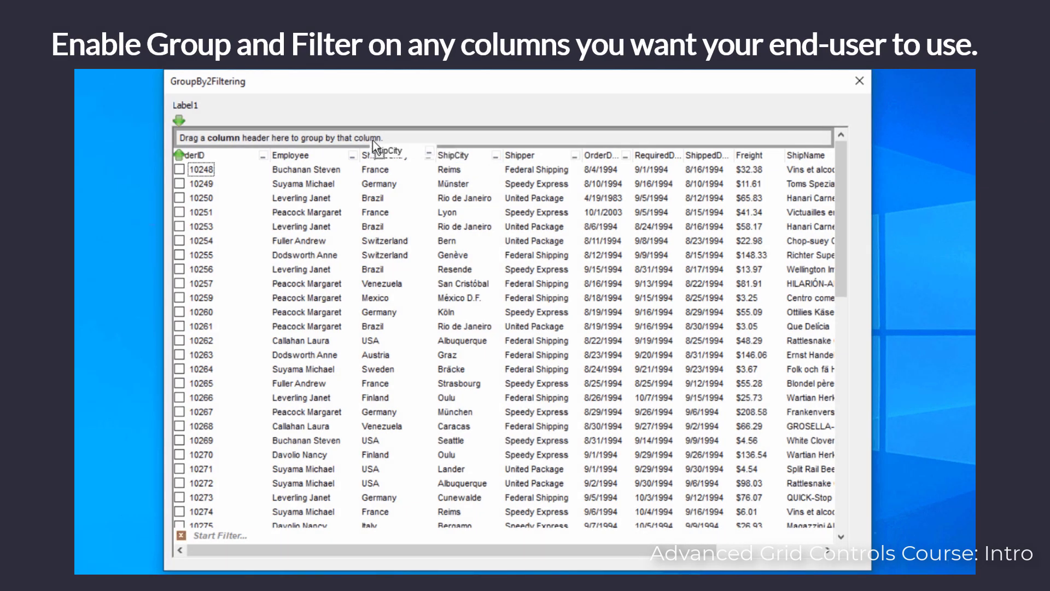
drag(472, 161, 373, 140)
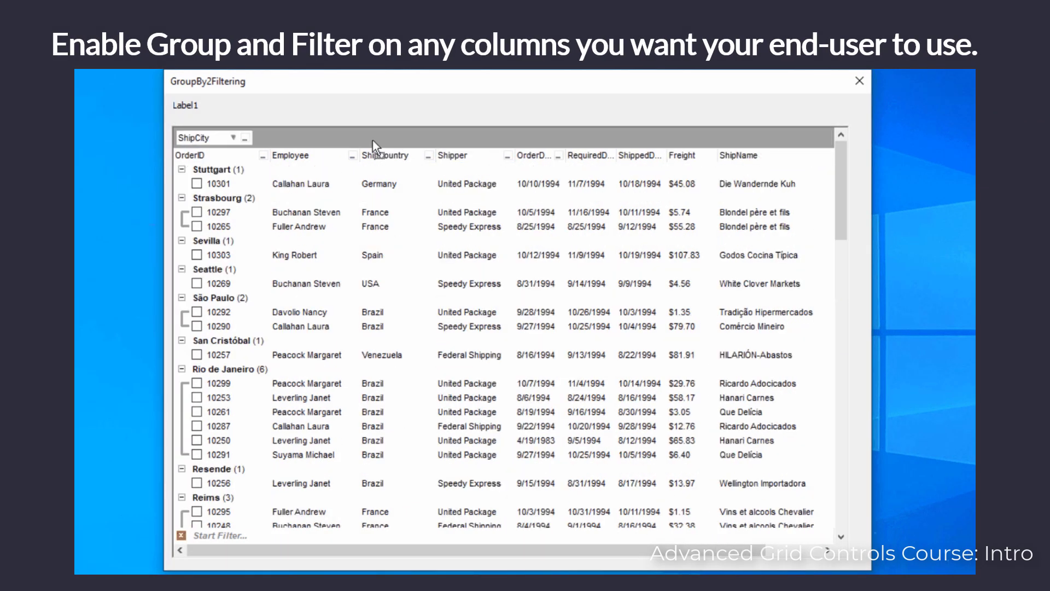
scroll(258, 277, down, 1)
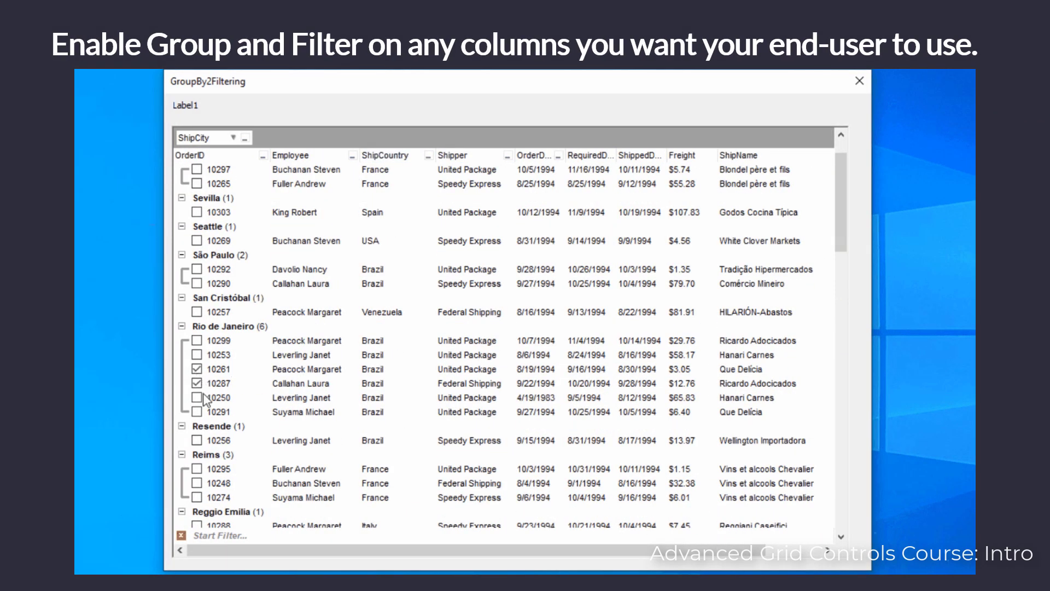
Drag the ShipCity header into the GroupBy2Filtering group panel.
drag(472, 162, 373, 140)
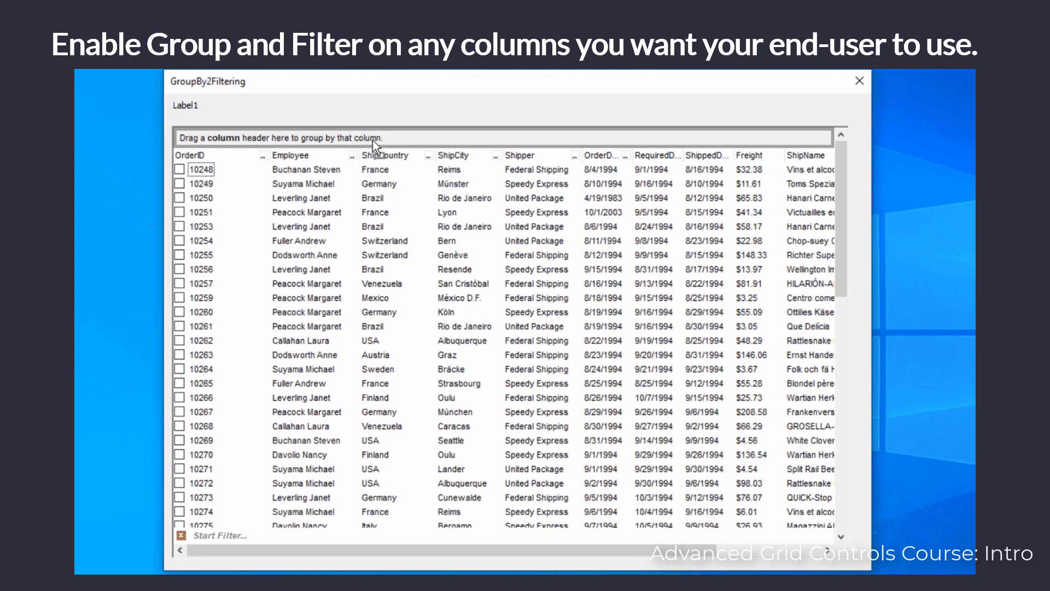
scroll(259, 277, down, 1)
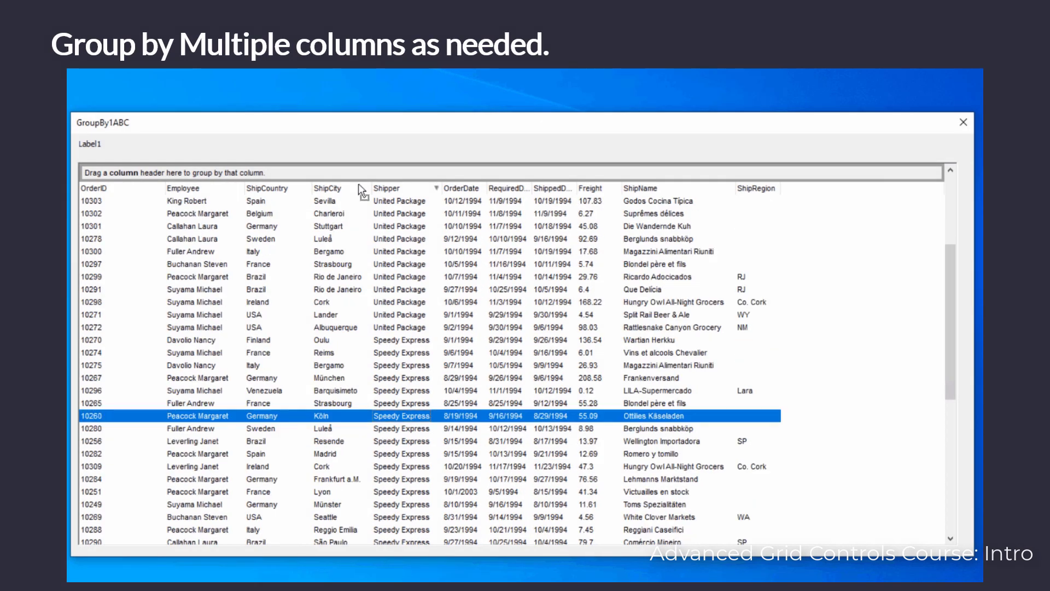
Group by Shipper, collapse and expand Speedy Express, and sub-group by ShipCountry.
drag(394, 187, 128, 174)
click(86, 328)
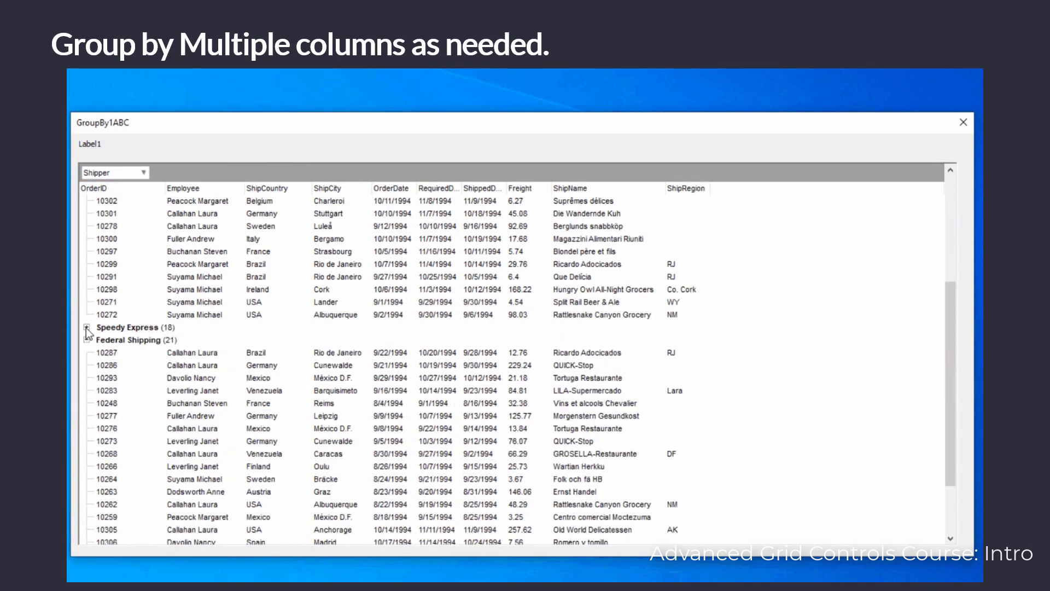
click(85, 327)
click(148, 306)
drag(271, 191, 248, 177)
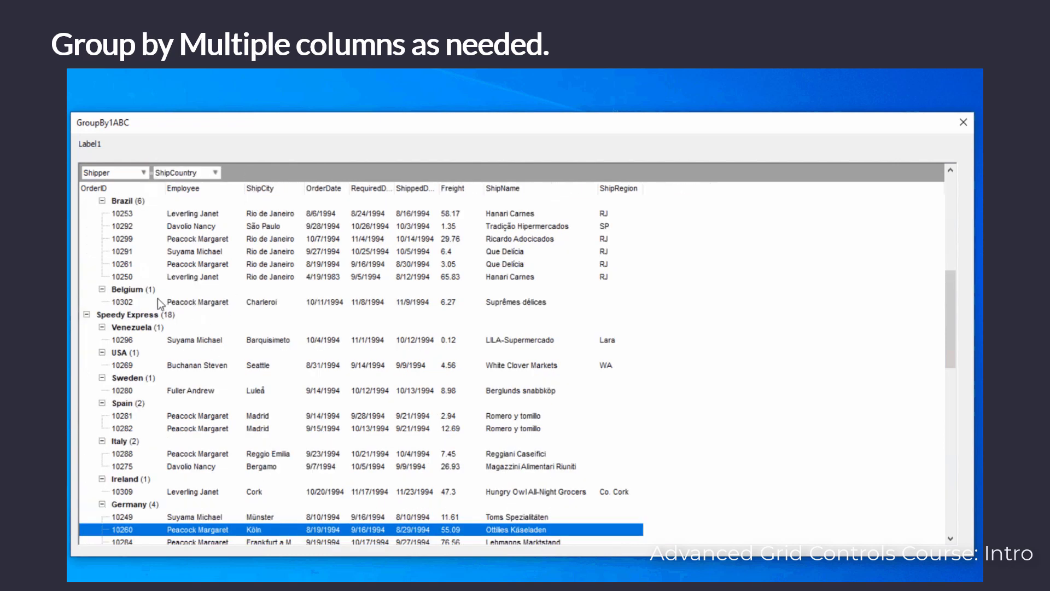
Redo the Shipper then ShipCountry grouping twice, toggling the Speedy Express group.
drag(377, 188, 123, 175)
click(86, 328)
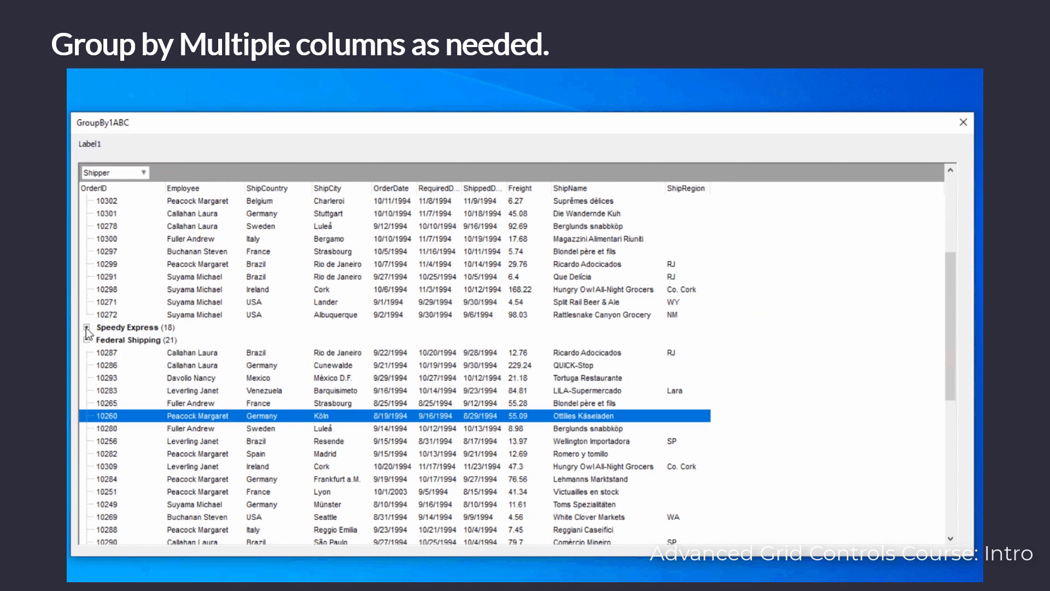
click(86, 328)
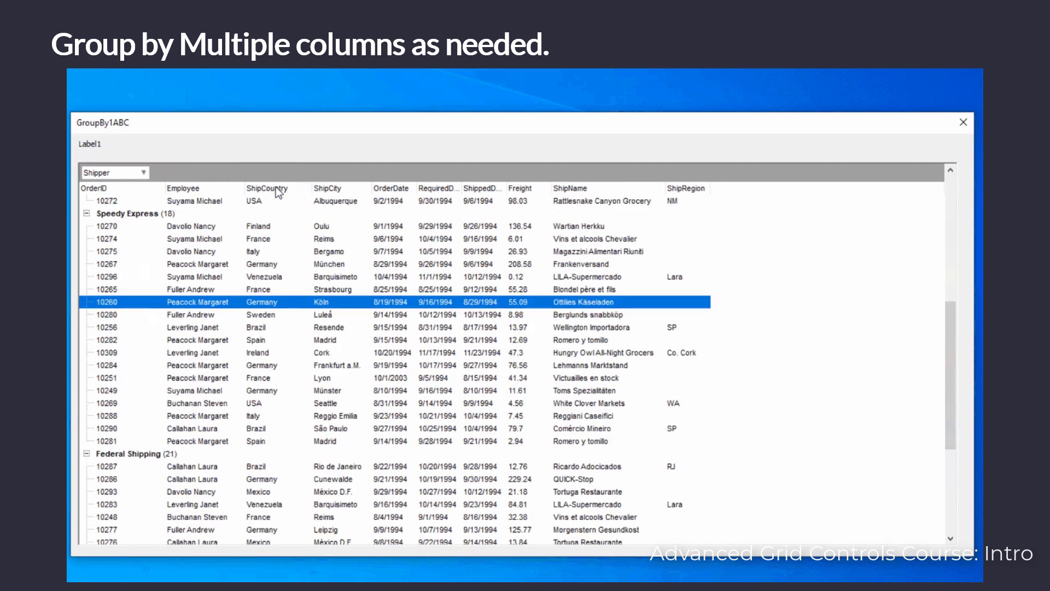
drag(271, 191, 246, 170)
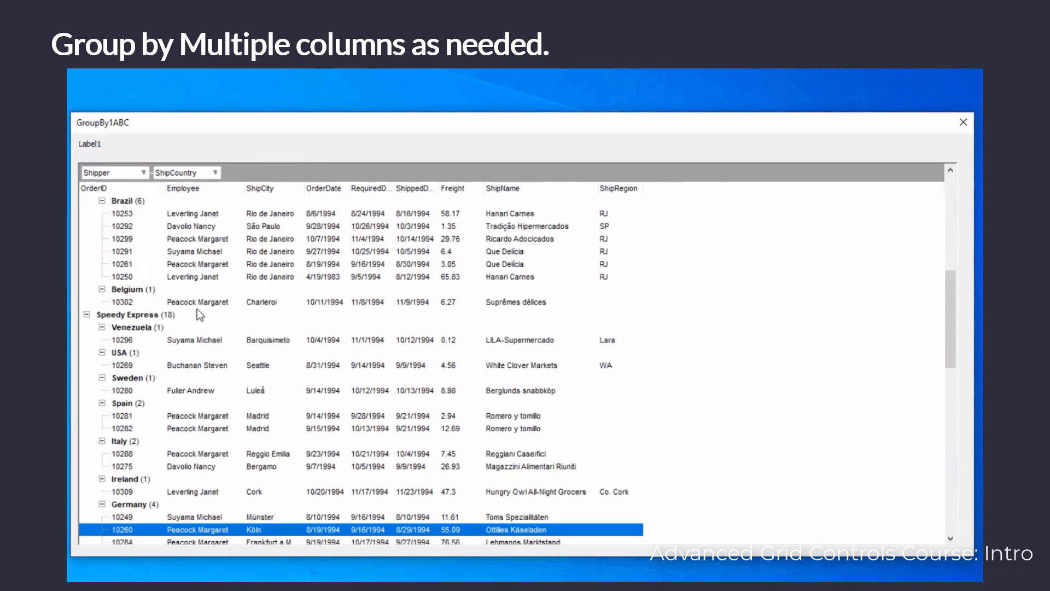
drag(407, 186, 127, 176)
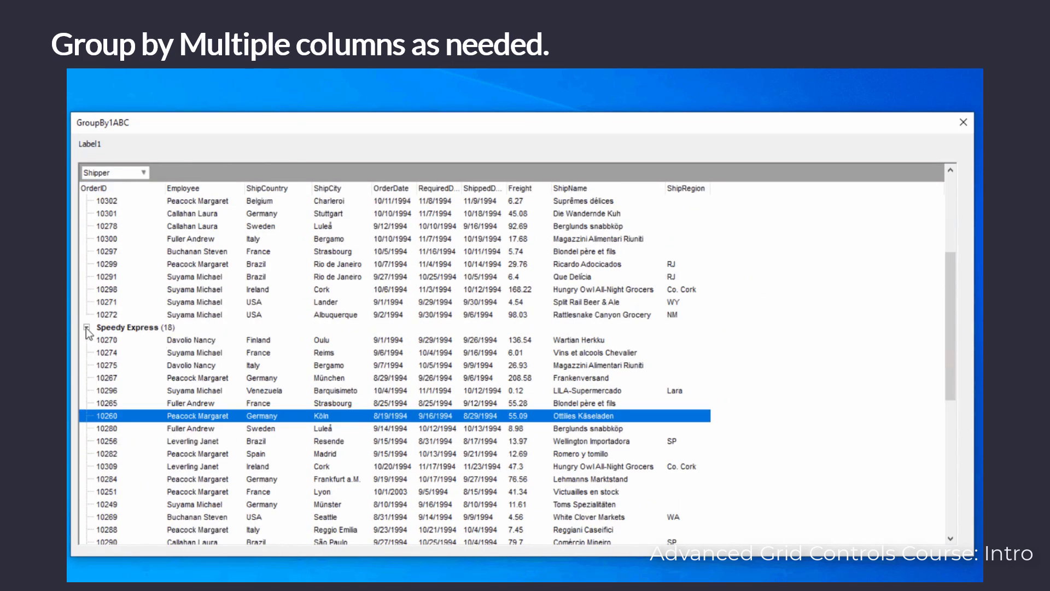
click(86, 328)
scroll(165, 328, down, 3)
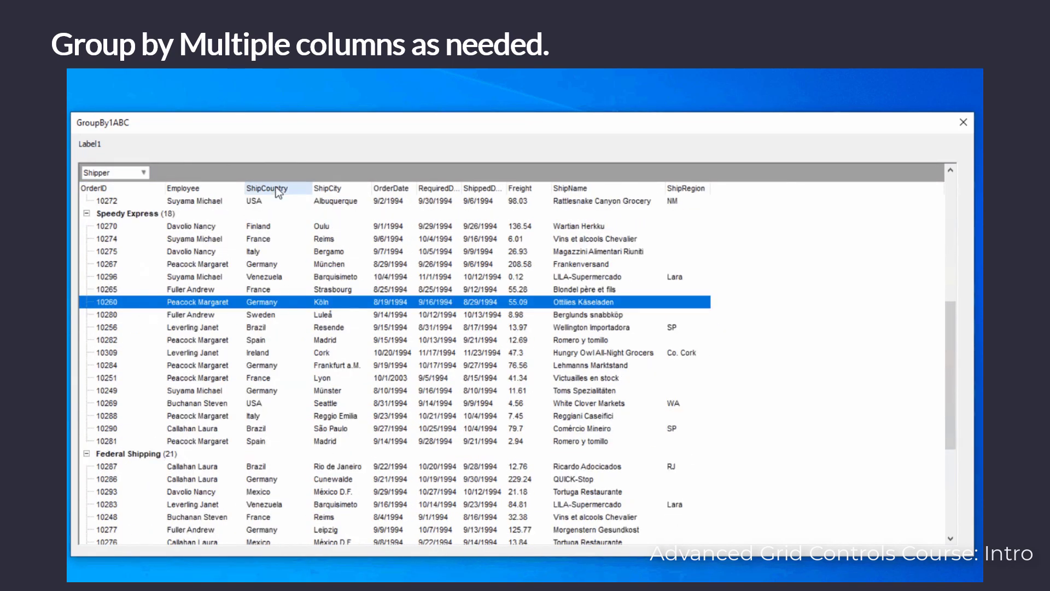
drag(277, 191, 240, 173)
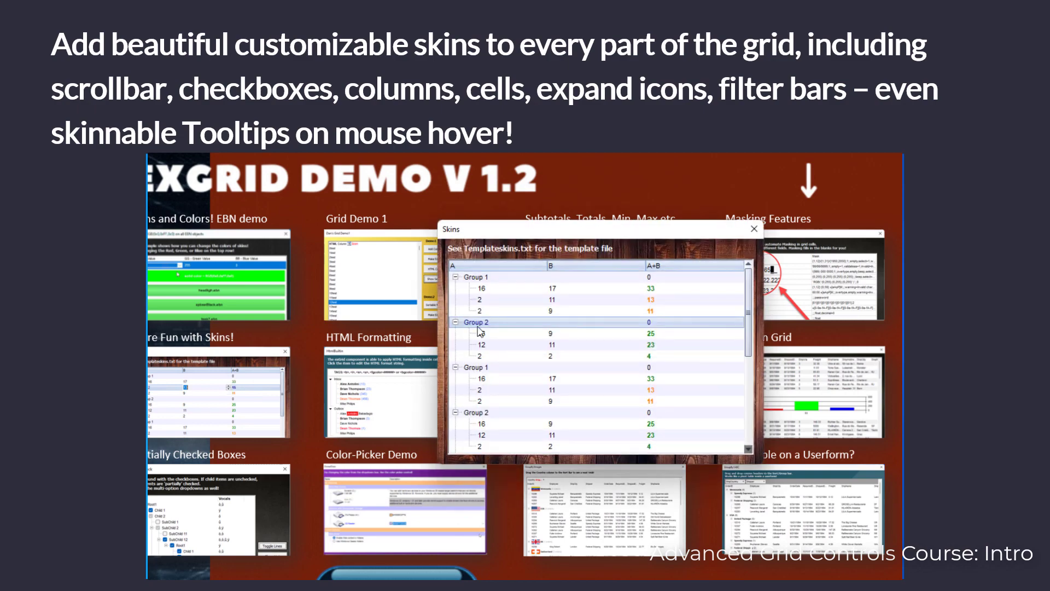
Toggle Group 1 and raise its first row's B from 17 to 21 and A from 16 to 20.
drag(663, 233, 654, 213)
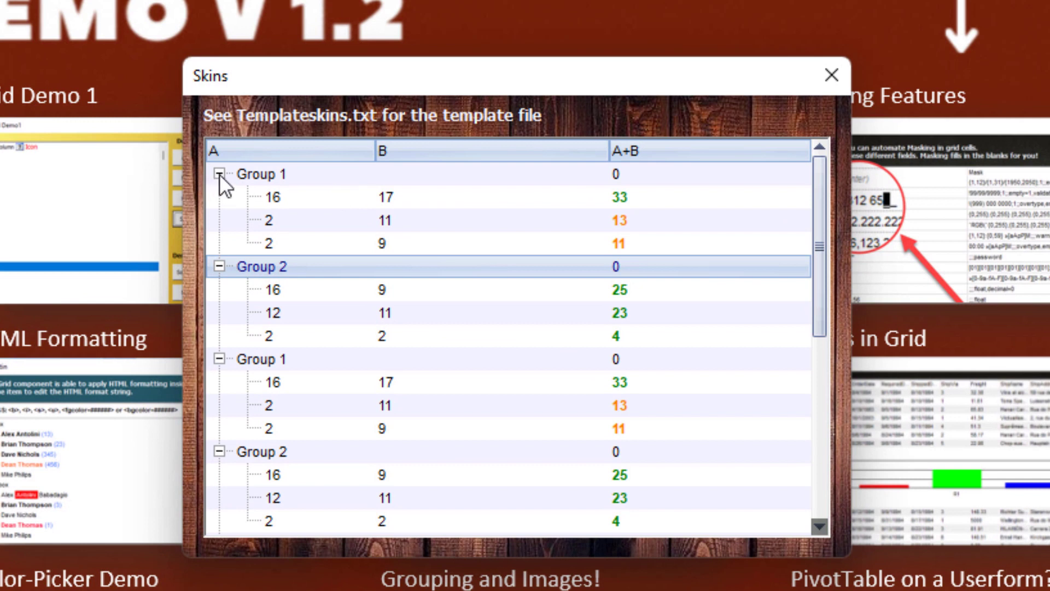
click(220, 174)
click(219, 174)
click(346, 223)
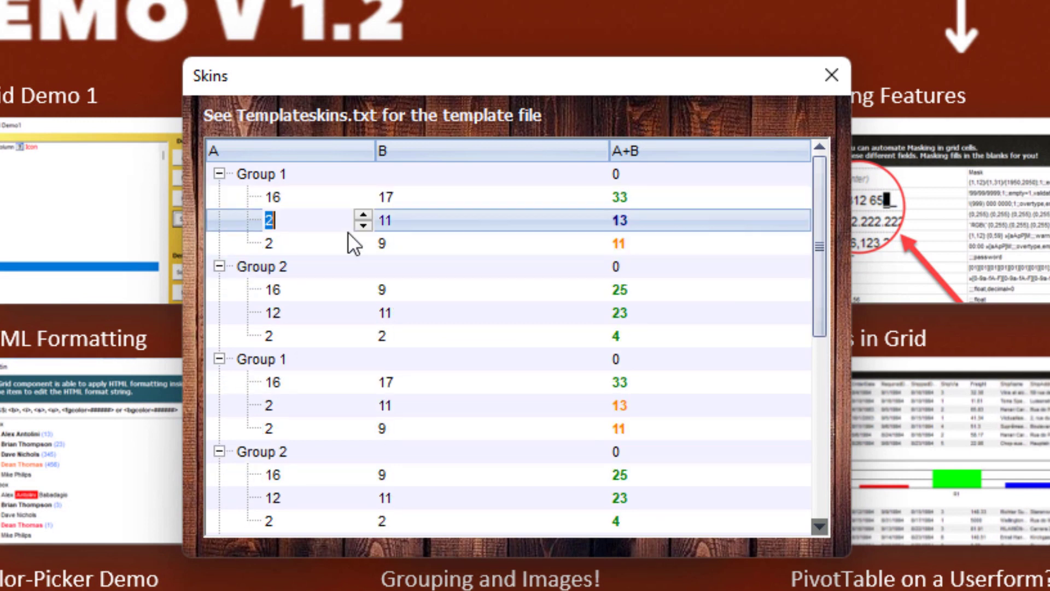
click(485, 197)
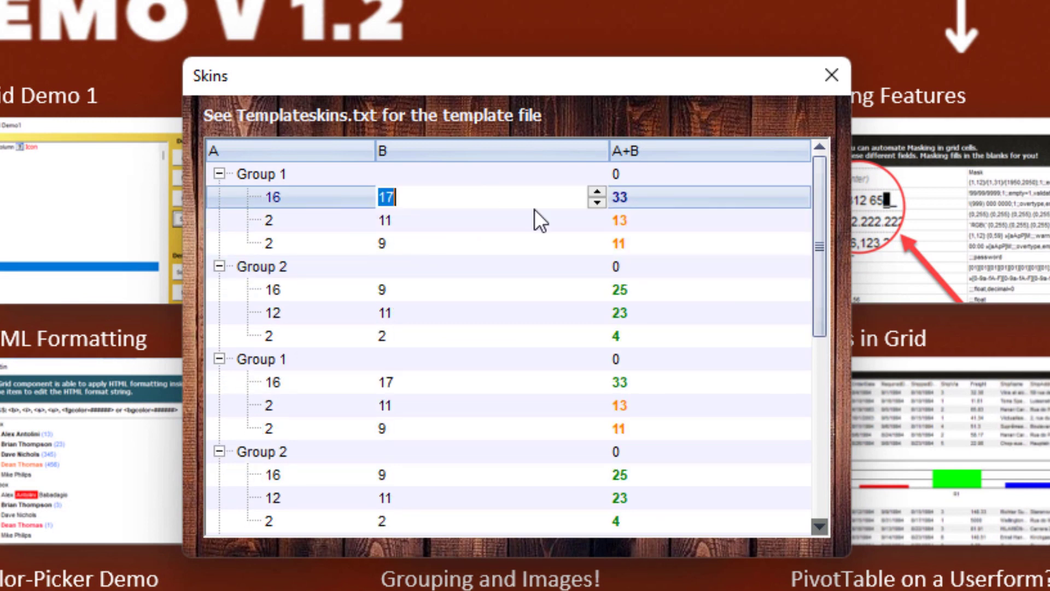
click(597, 194)
click(597, 193)
click(356, 198)
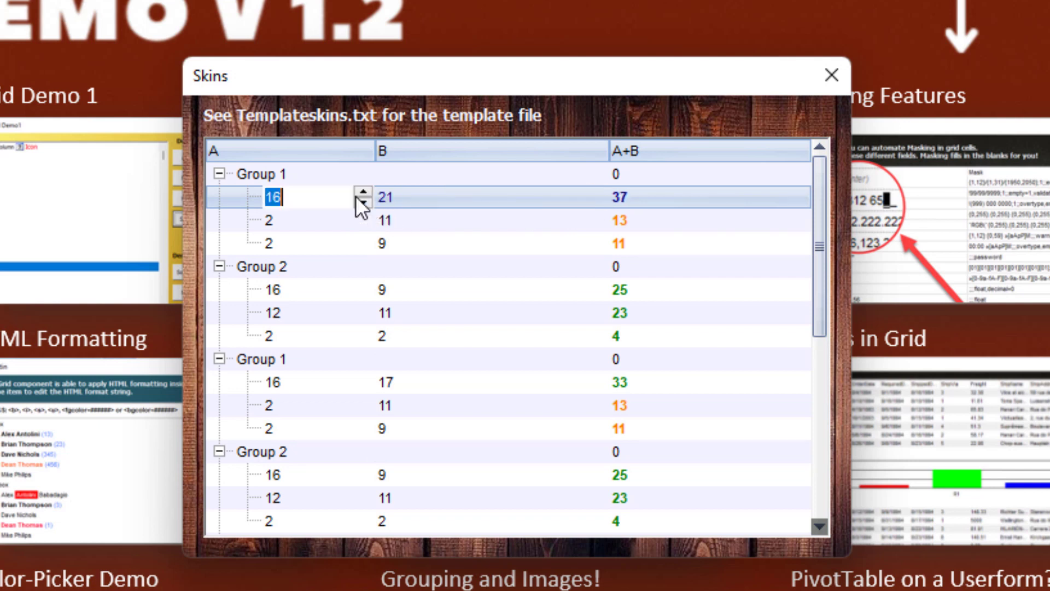
click(361, 192)
click(362, 192)
click(539, 243)
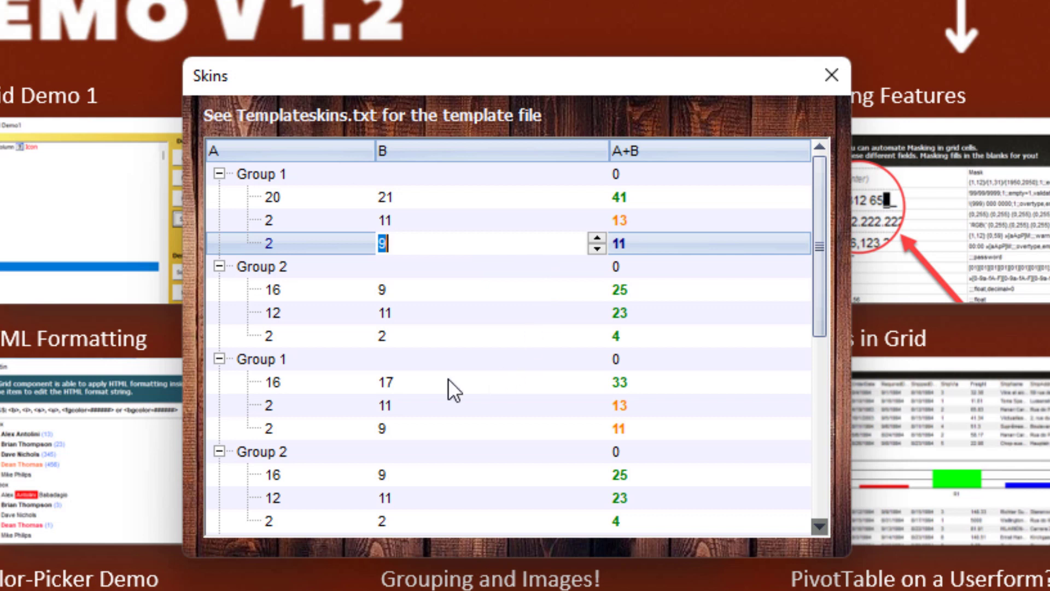
Collapse three lower groups, edit row 16's A and B, then sort by B and A+B.
double_click(279, 359)
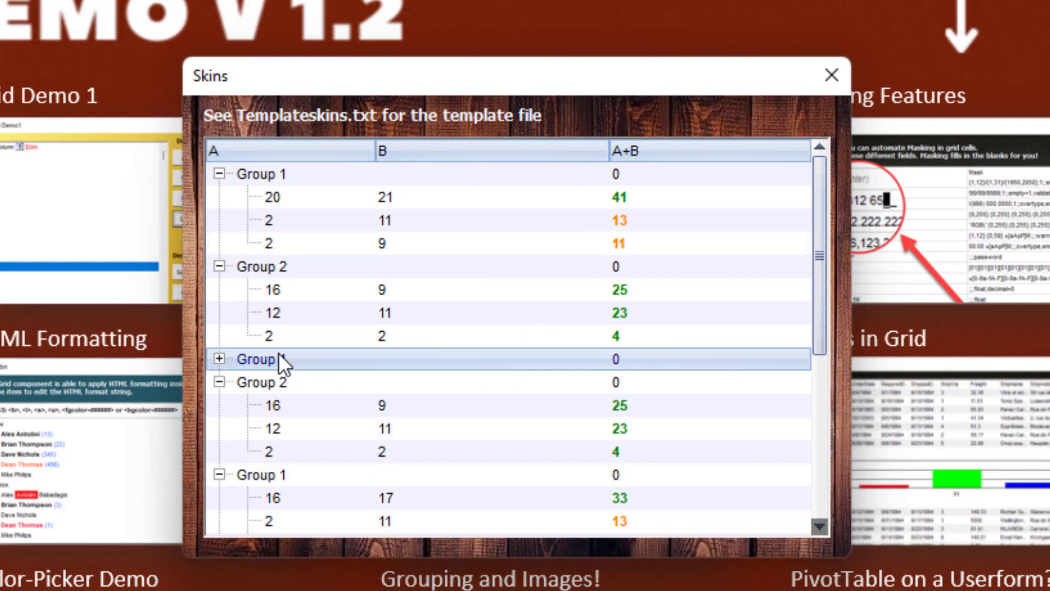
double_click(321, 384)
double_click(328, 398)
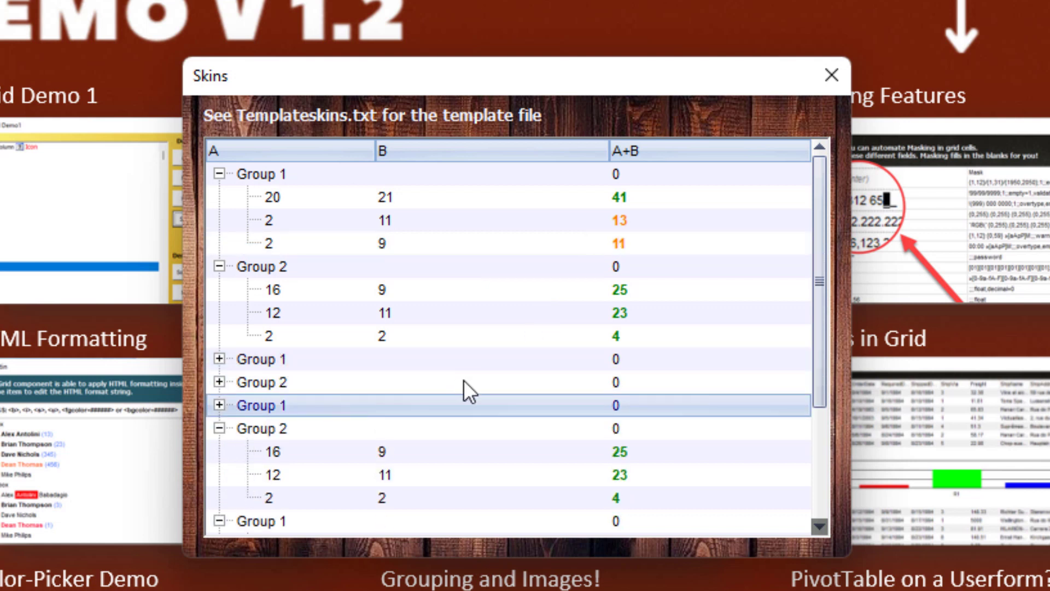
scroll(464, 393, down, 2)
double_click(328, 408)
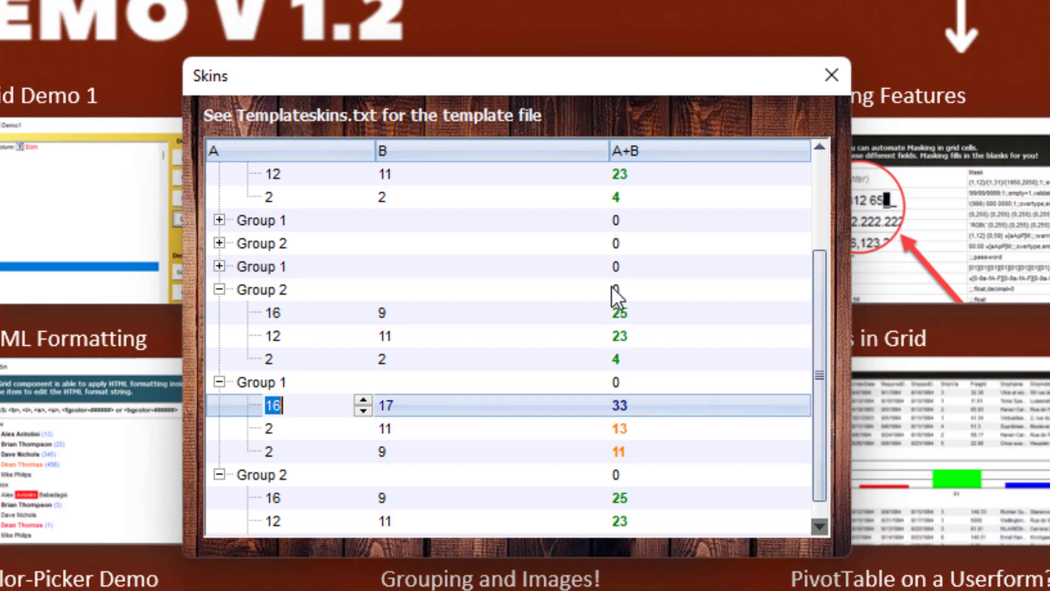
double_click(486, 313)
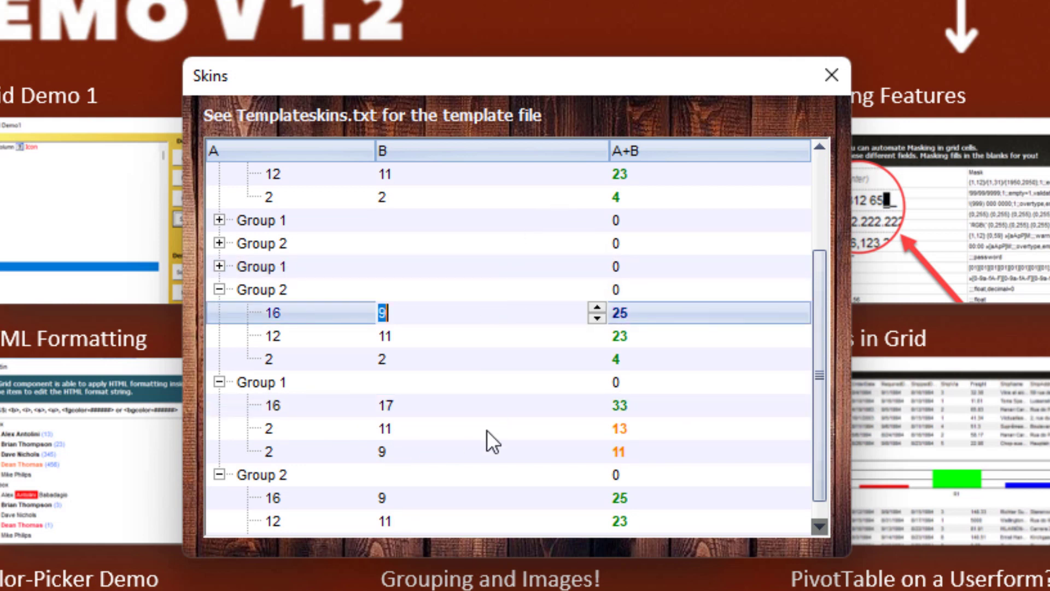
scroll(486, 430, down, 1)
scroll(487, 430, up, 3)
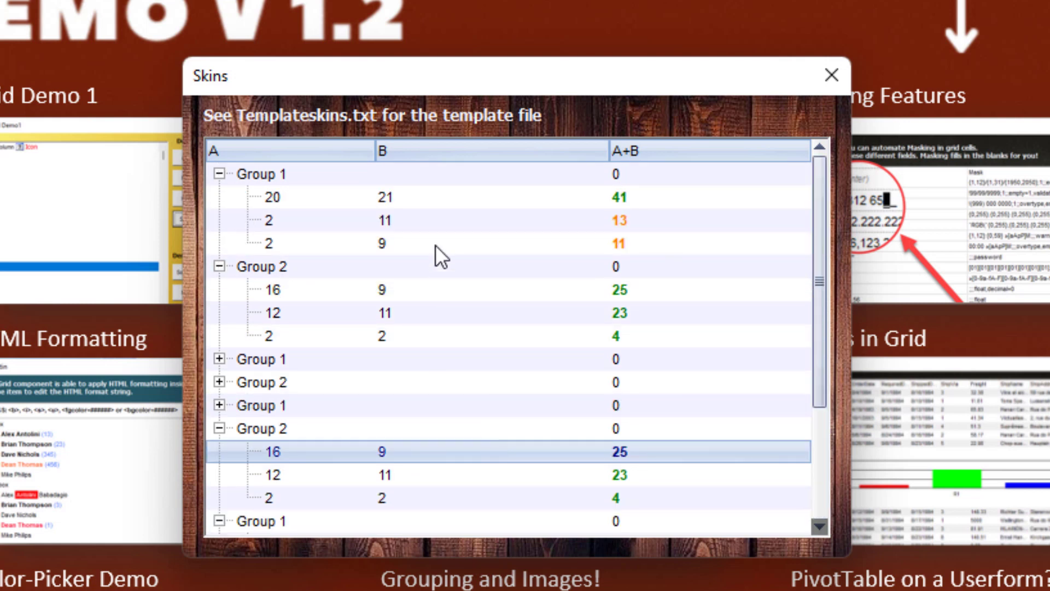
click(452, 151)
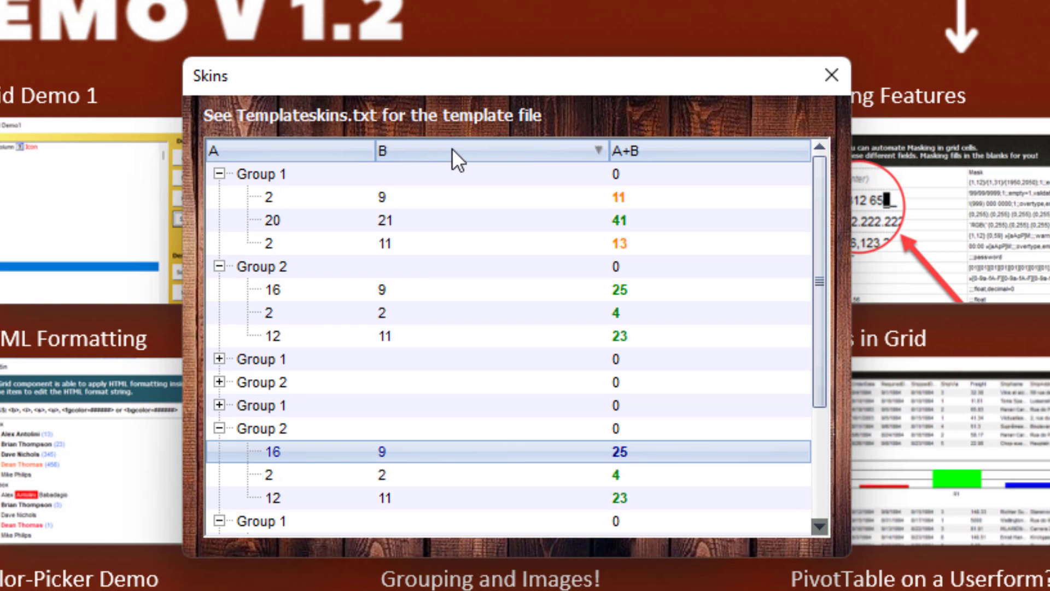
click(679, 155)
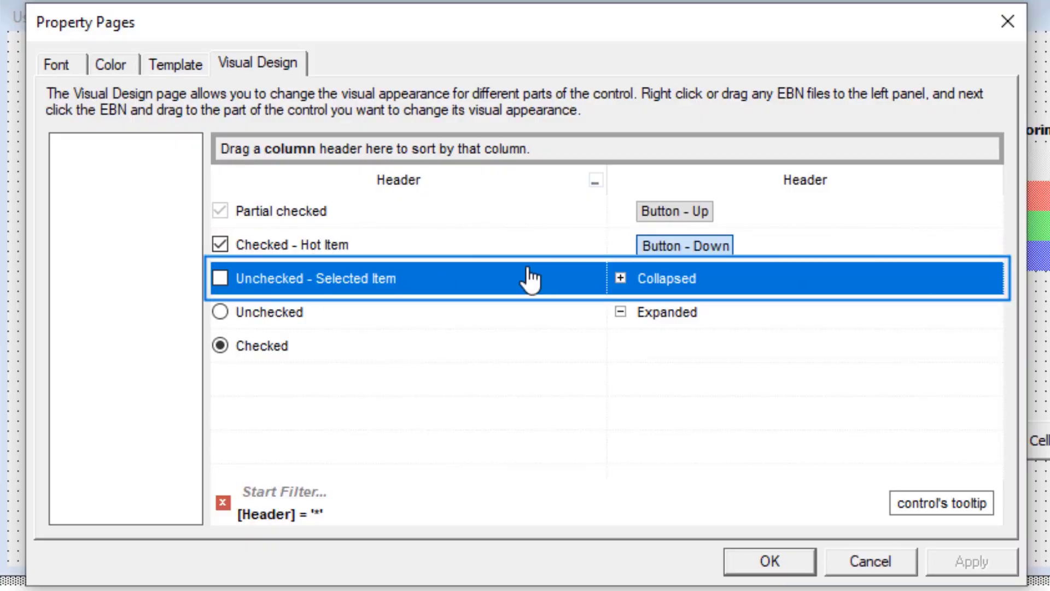
Give the selected row green text and an orange background.
right_click(529, 279)
click(522, 393)
right_click(353, 288)
click(525, 358)
key(Return)
Add the XP-theme skin element and accept the new visual design.
right_click(422, 375)
click(840, 66)
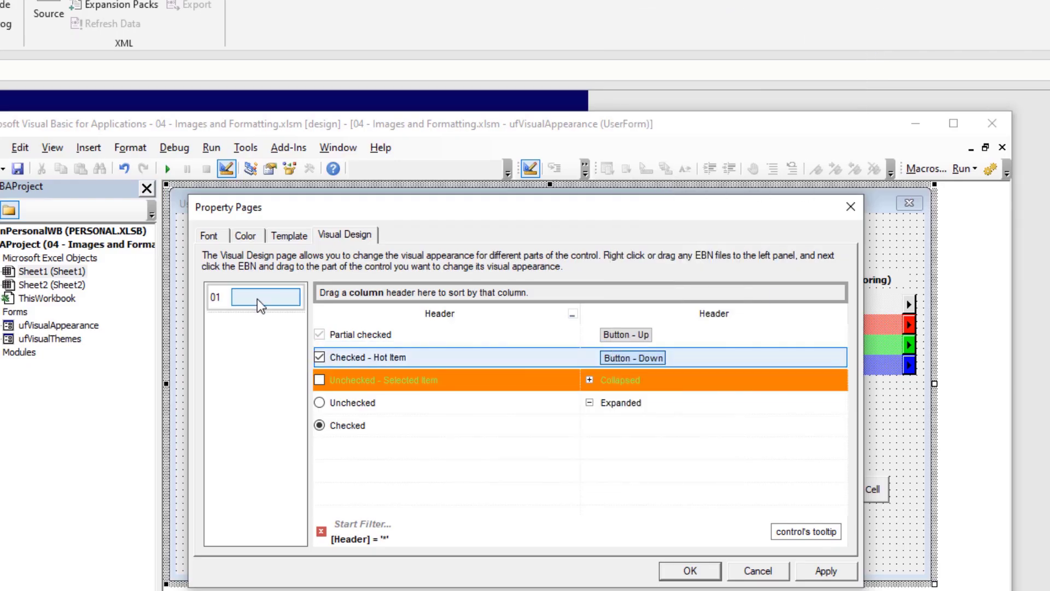
right_click(319, 372)
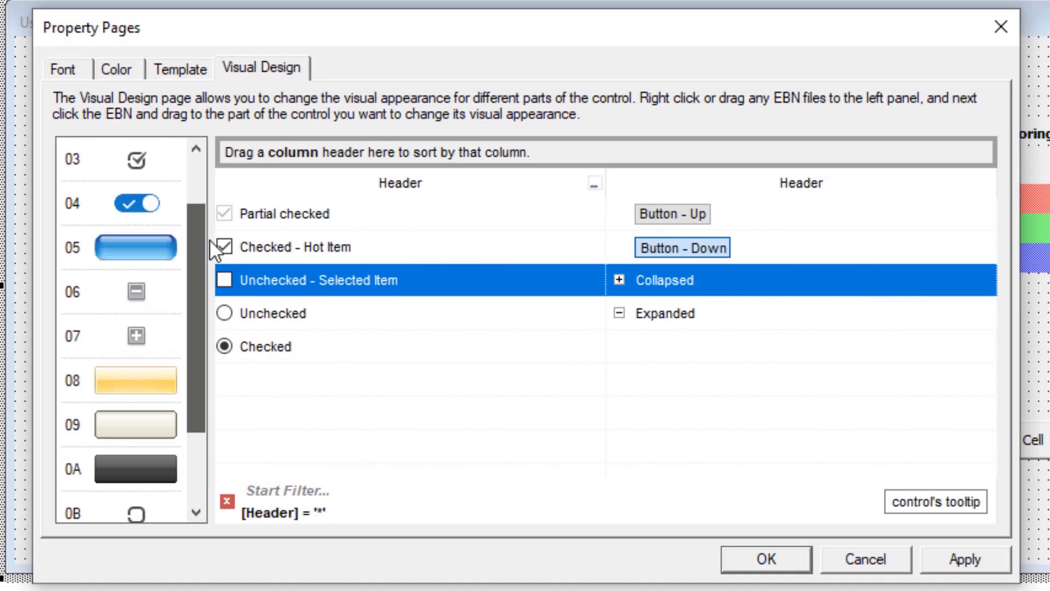
scroll(129, 473, down, 3)
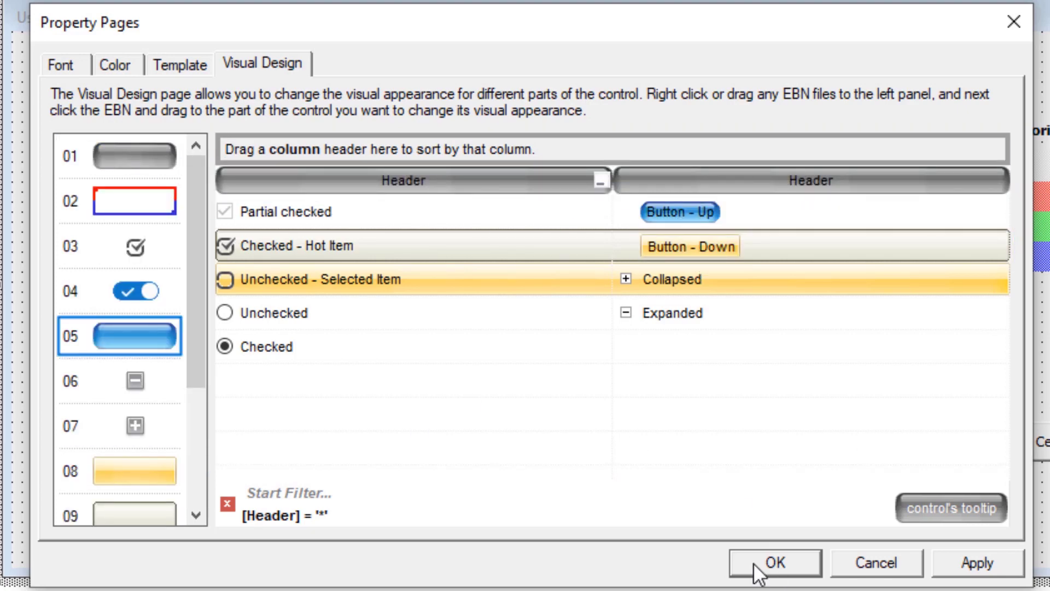
click(776, 562)
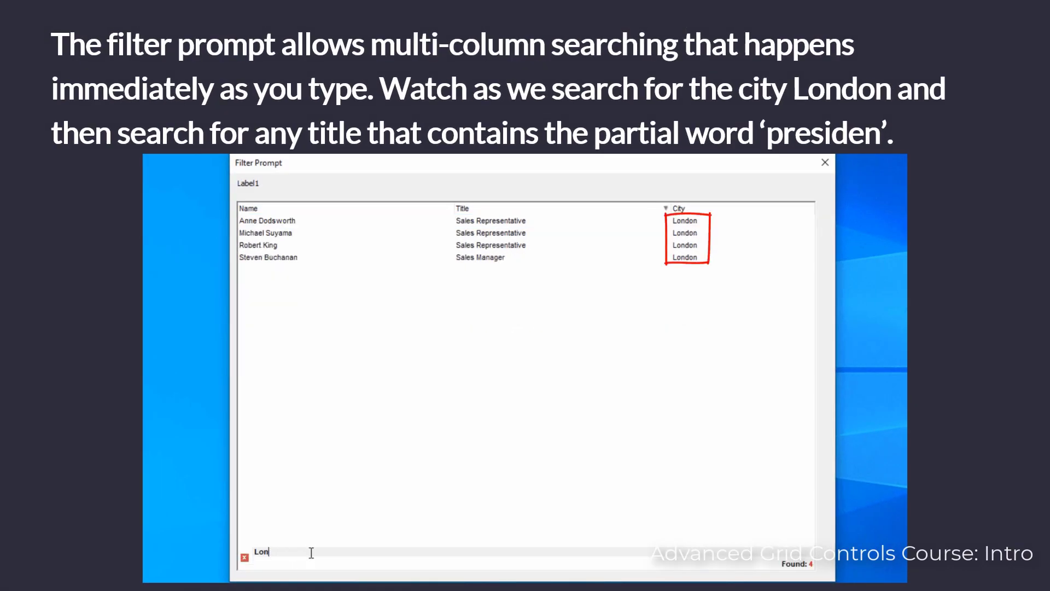
Alternate between 'London' and 'presiden' filter-prompt searches, clearing each before the next.
key(BackSpace)
key(BackSpace)
key(BackSpace)
text(presiden)
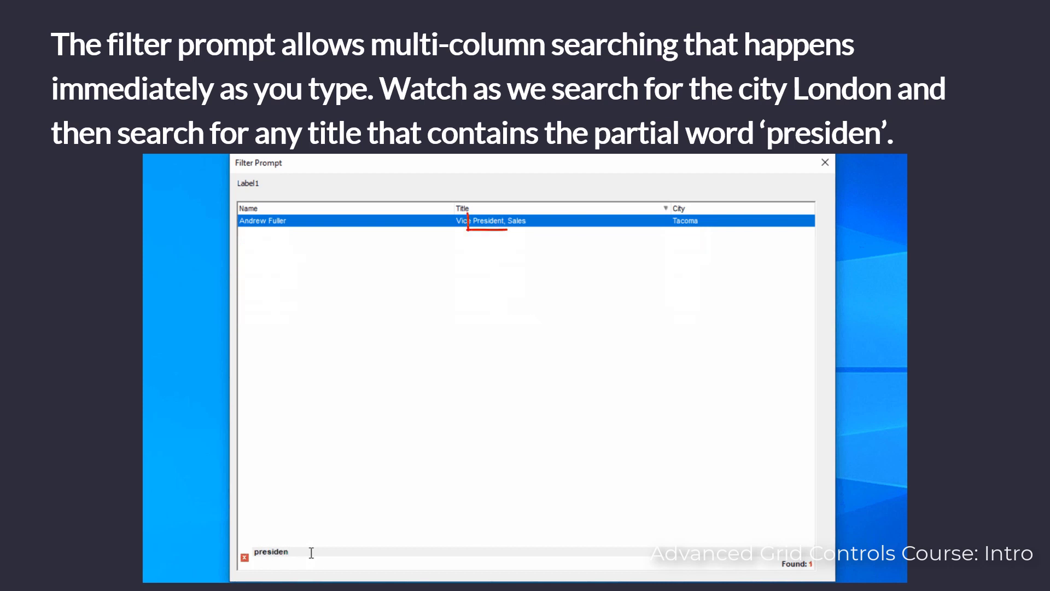
key(BackSpace)
key(BackSpace)
key(BackSpace)
key(BackSpace)
key(BackSpace)
key(BackSpace)
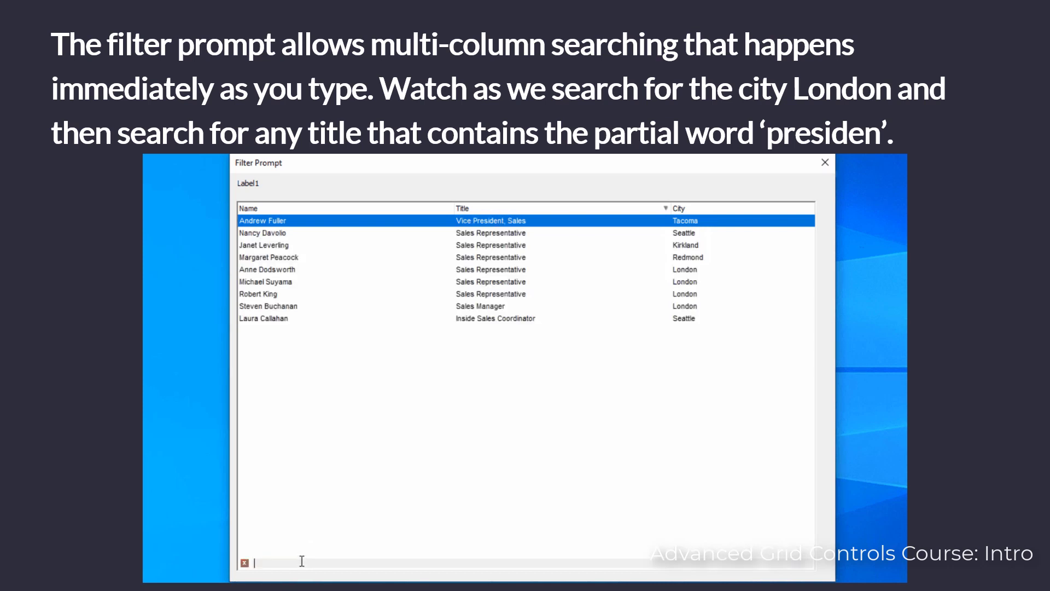
text(ondon)
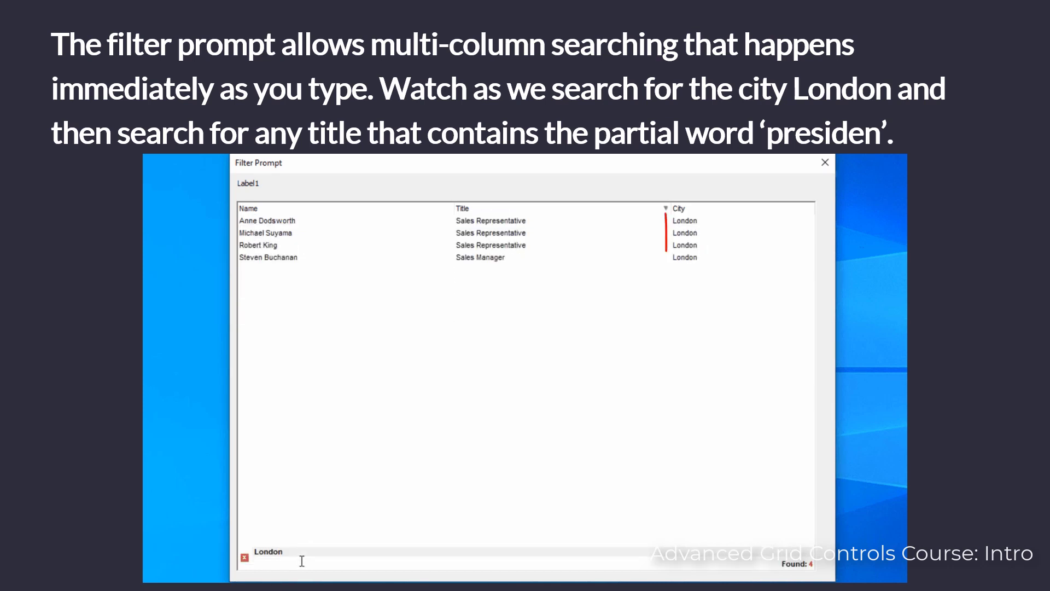
key(BackSpace)
key(BackSpace)
key(BackSpace)
key(BackSpace)
key(BackSpace)
key(BackSpace)
text(presiden)
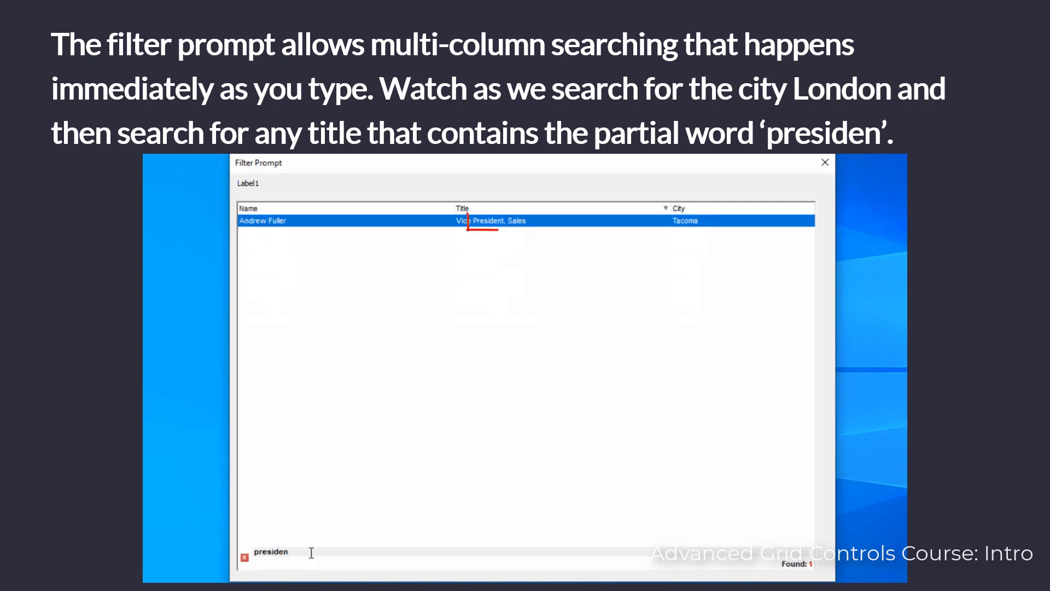
key(BackSpace)
key(BackSpace)
key(BackSpace)
key(BackSpace)
key(BackSpace)
key(BackSpace)
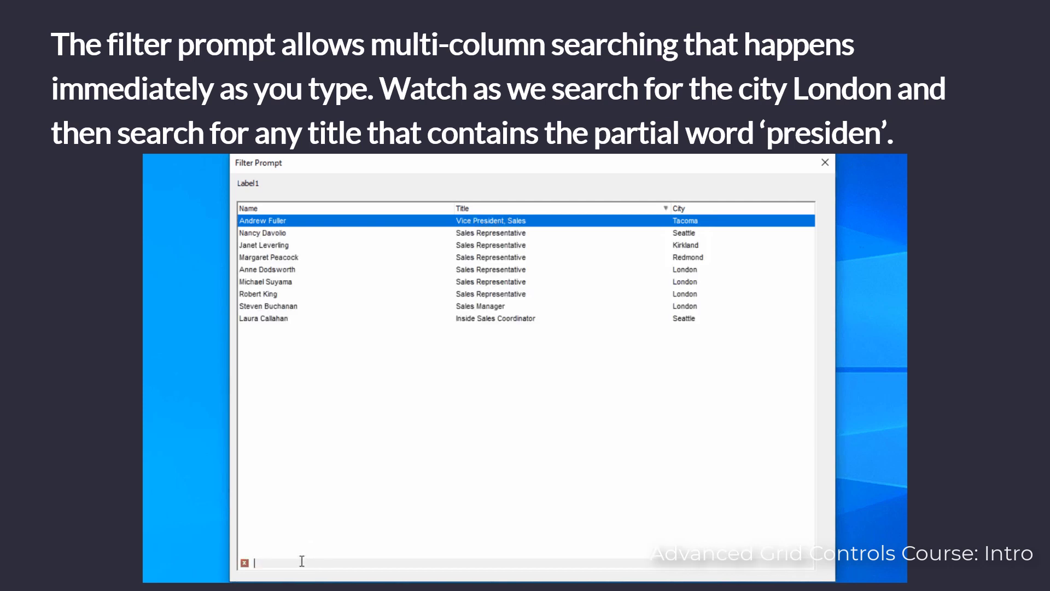
text(ondon)
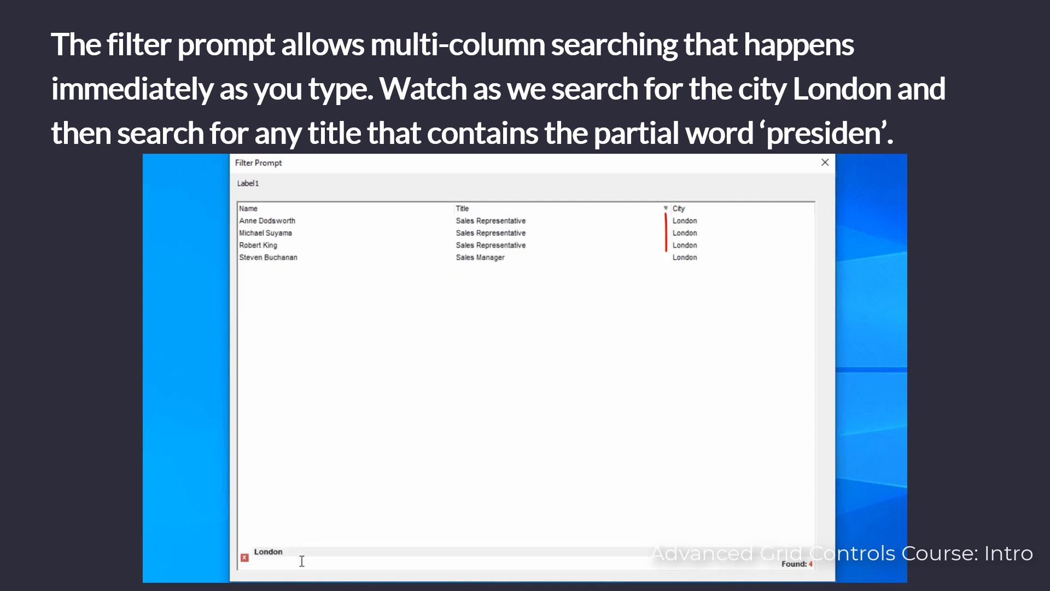
key(BackSpace)
key(BackSpace)
key(BackSpace)
key(BackSpace)
key(BackSpace)
text(presiden)
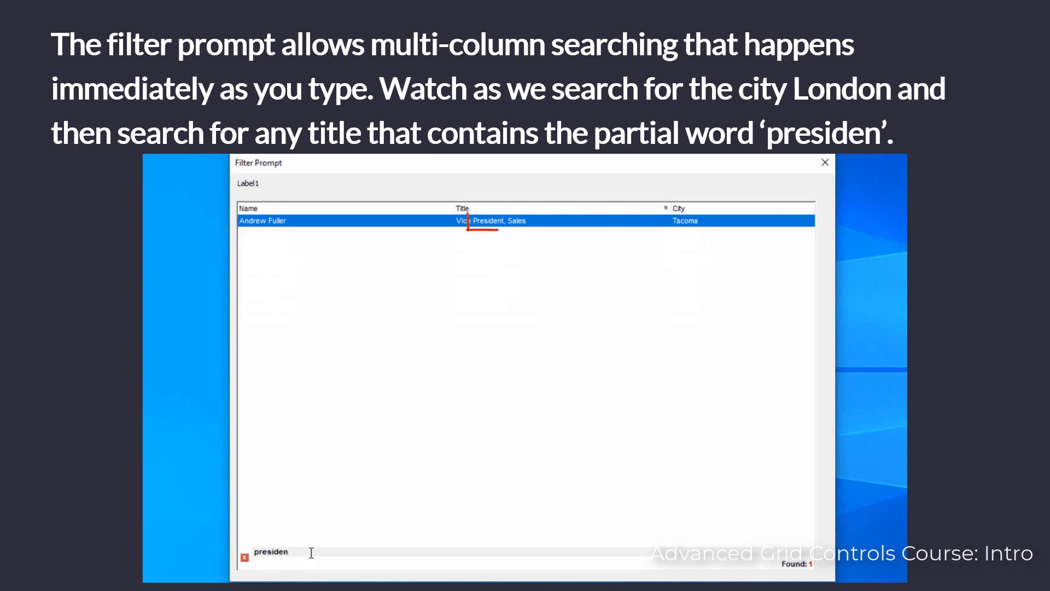
key(BackSpace)
key(BackSpace)
key(BackSpace)
key(BackSpace)
key(BackSpace)
key(BackSpace)
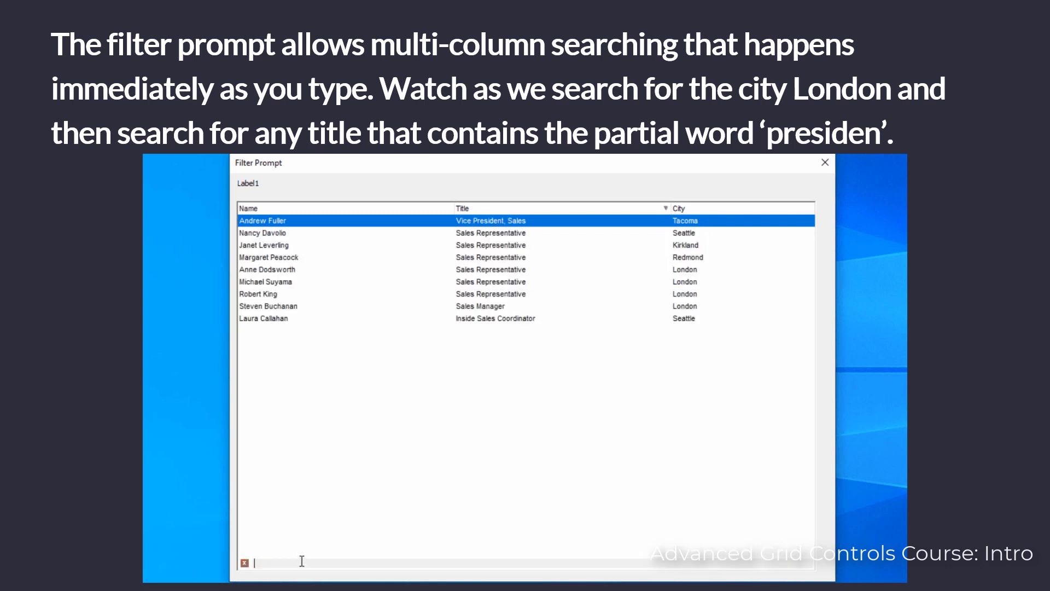
text(don)
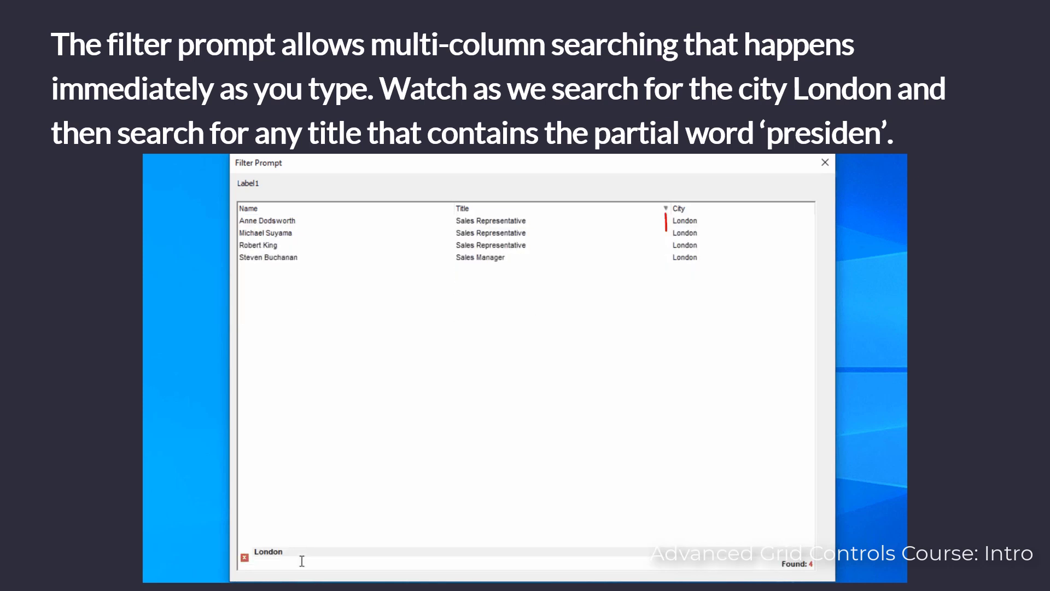
key(BackSpace)
key(BackSpace)
key(BackSpace)
key(BackSpace)
key(BackSpace)
key(BackSpace)
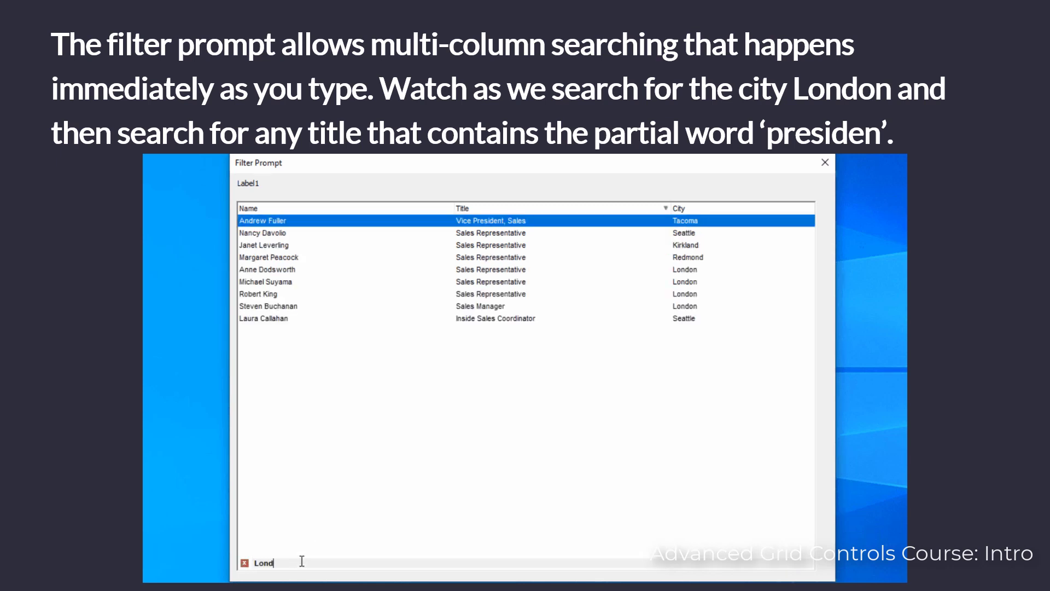
text(on)
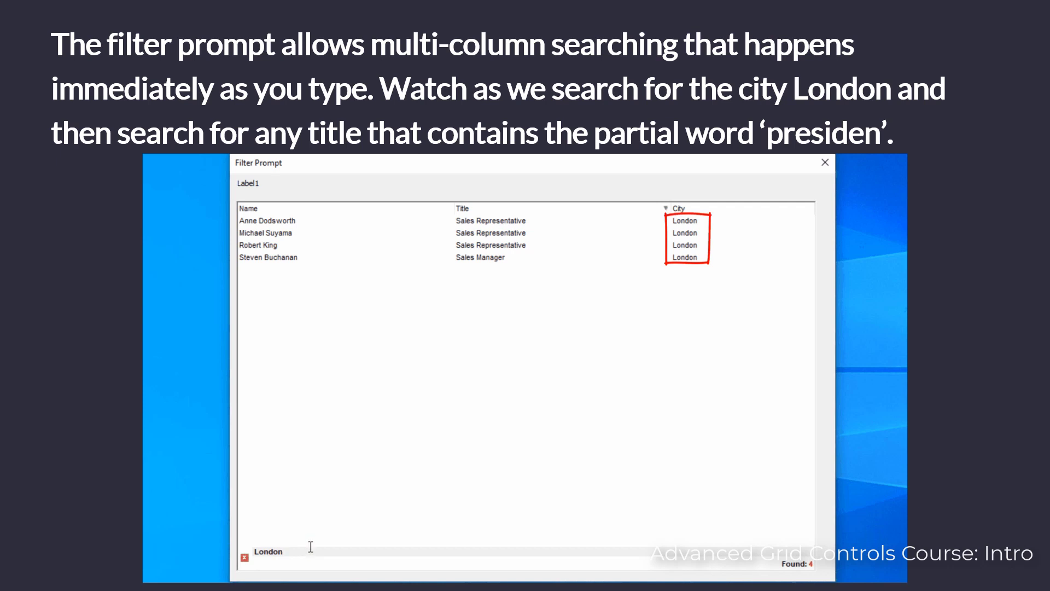
key(BackSpace)
key(BackSpace)
key(BackSpace)
text(presiden)
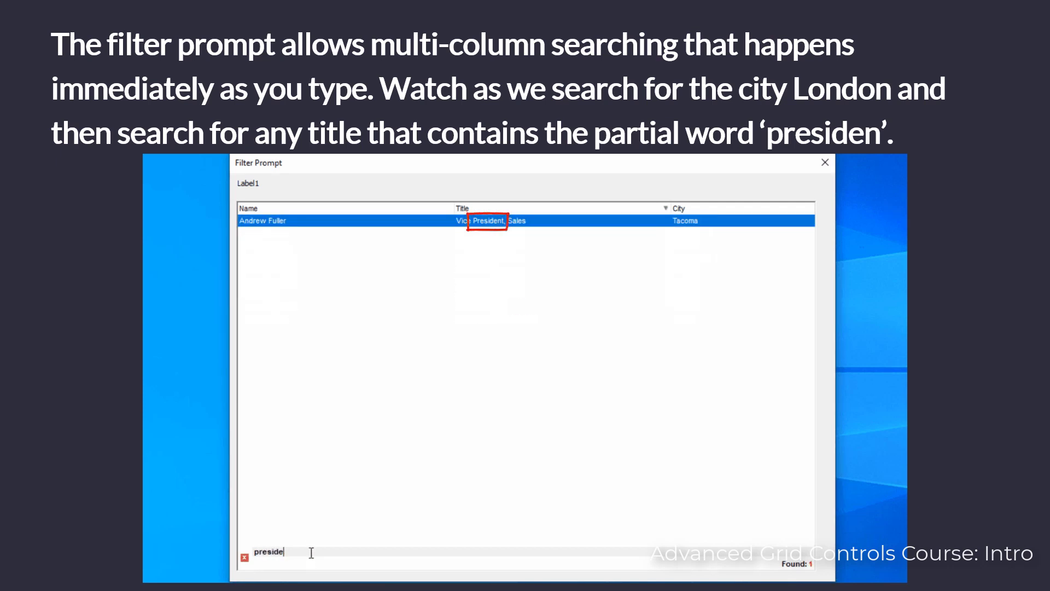
key(BackSpace)
key(BackSpace)
key(BackSpace)
text(Lond)
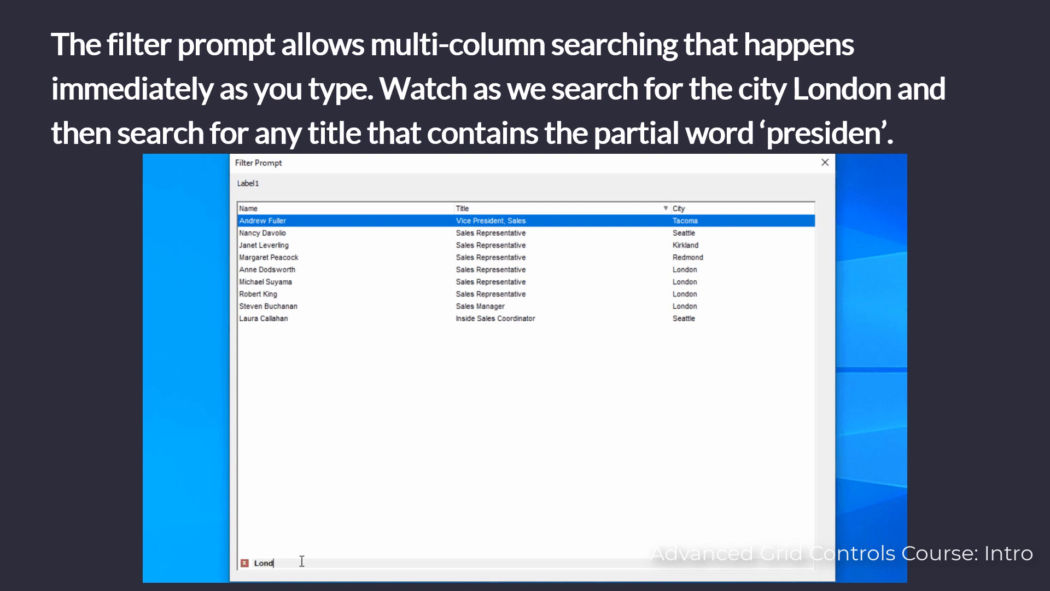
text(on)
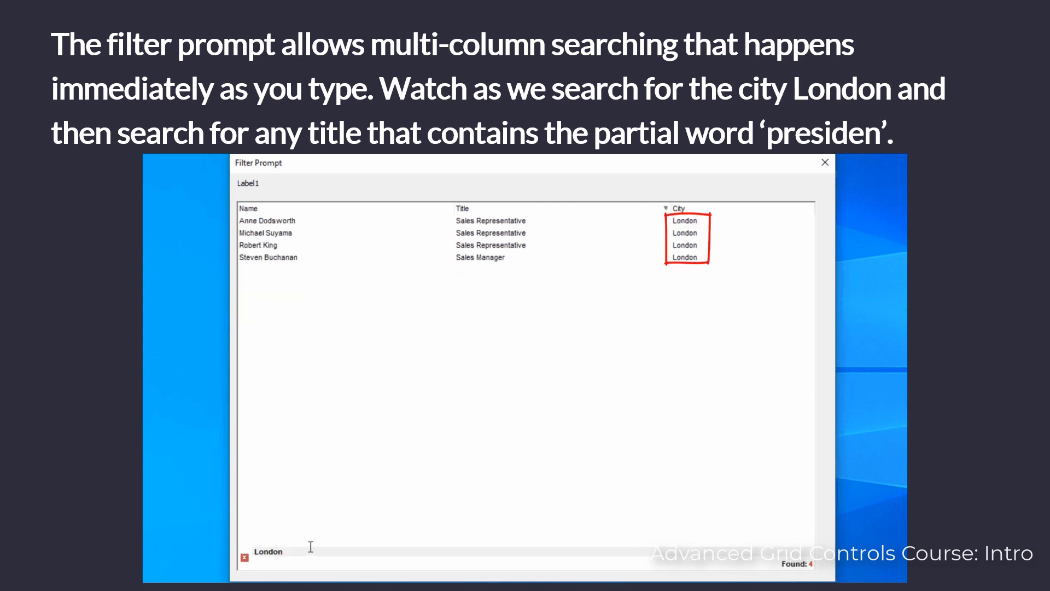
key(BackSpace)
key(BackSpace)
key(BackSpace)
key(BackSpace)
key(BackSpace)
text(presiden)
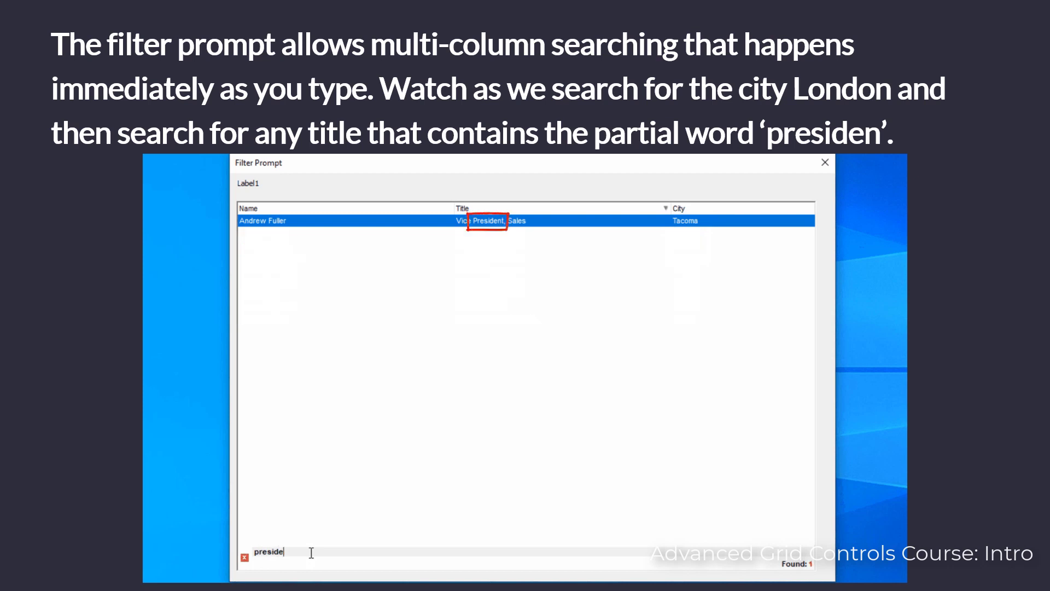
key(BackSpace)
key(BackSpace)
text(Lon)
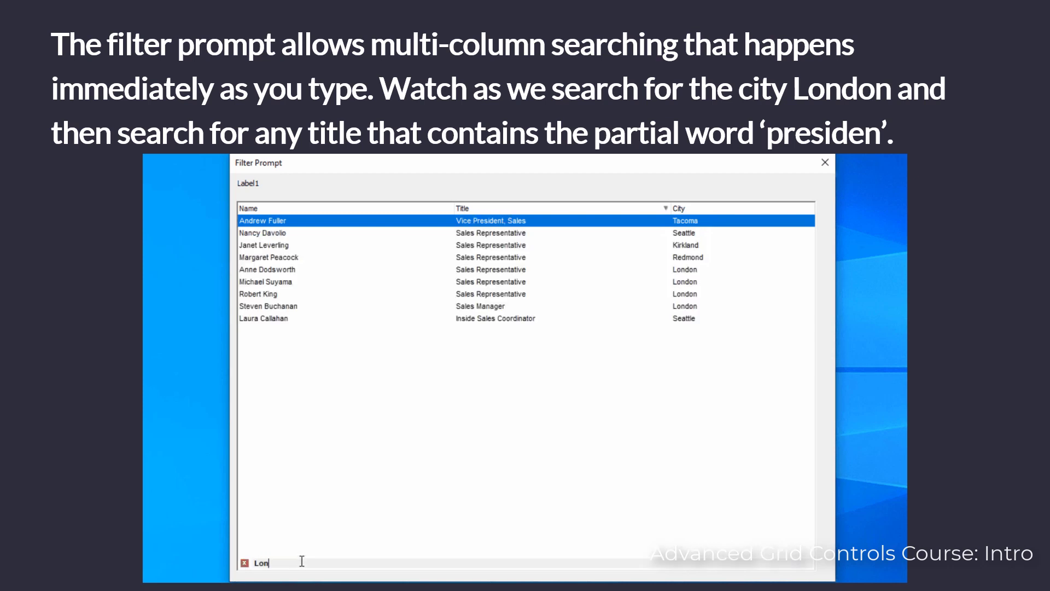
text(don)
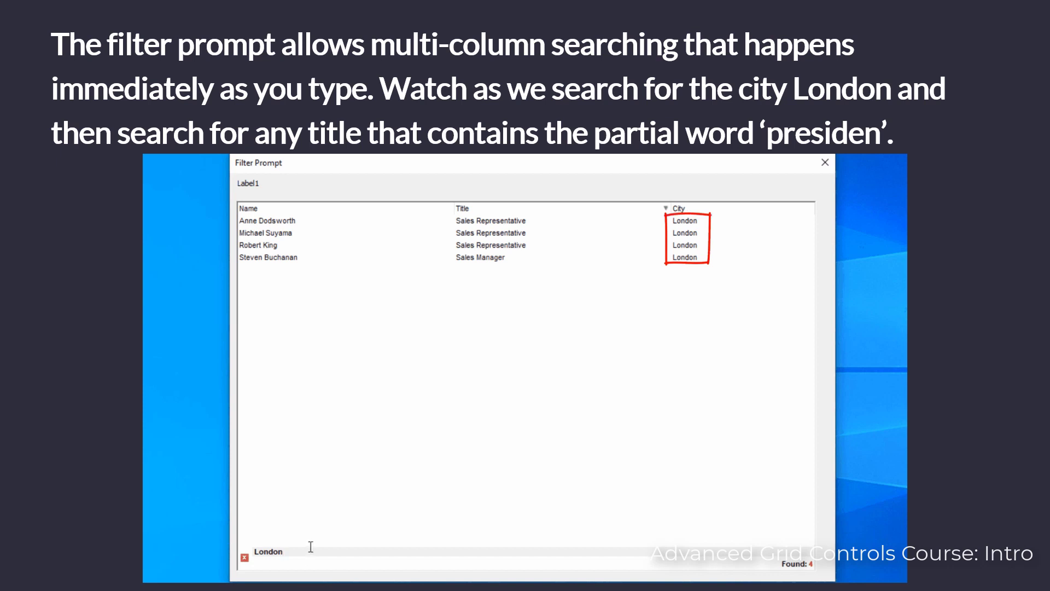
key(BackSpace)
key(BackSpace)
key(BackSpace)
key(BackSpace)
key(BackSpace)
key(BackSpace)
text(presiden)
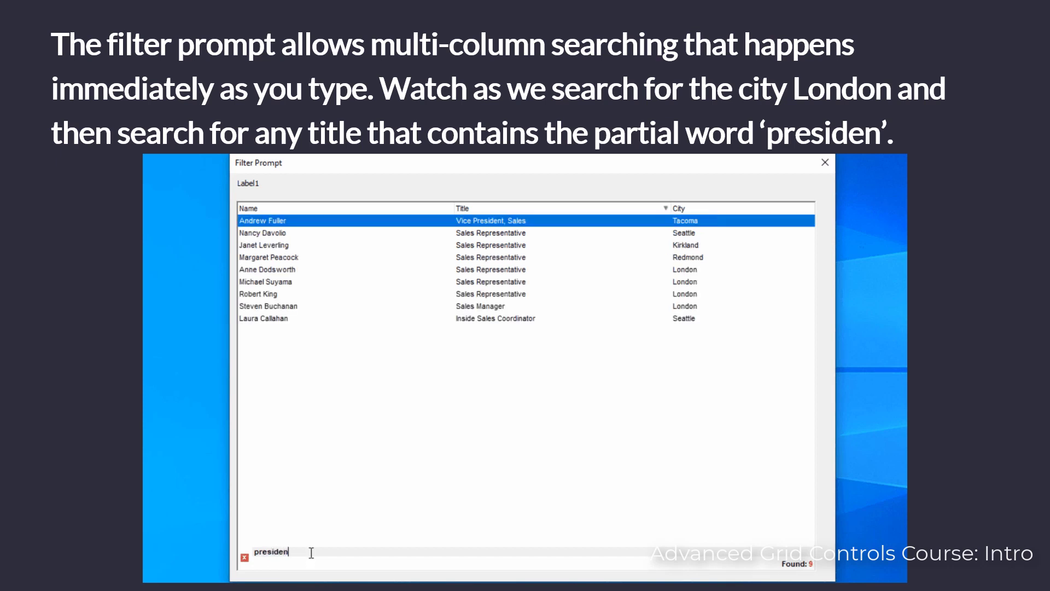